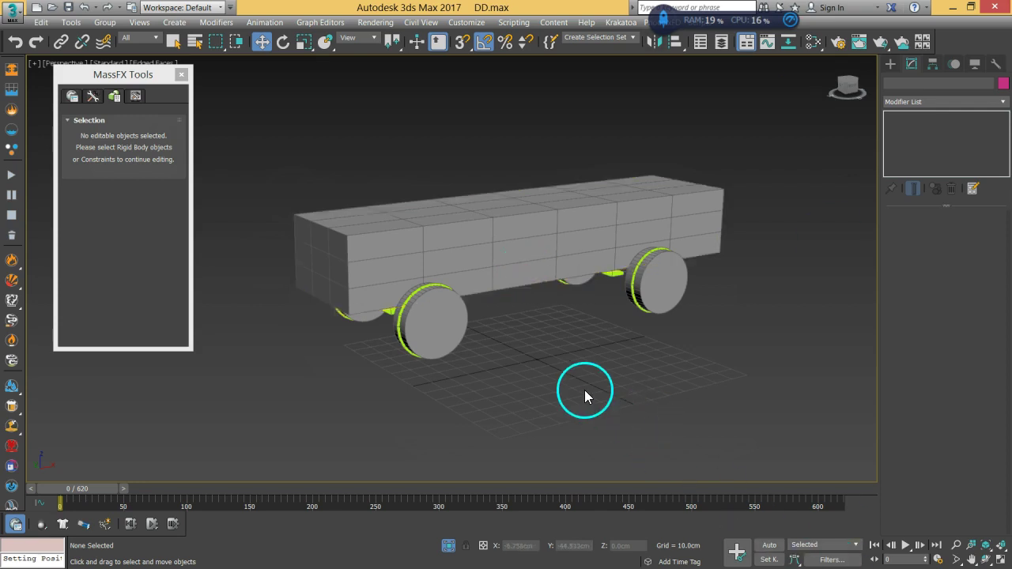
alt+middle_drag(522, 406, 529, 372)
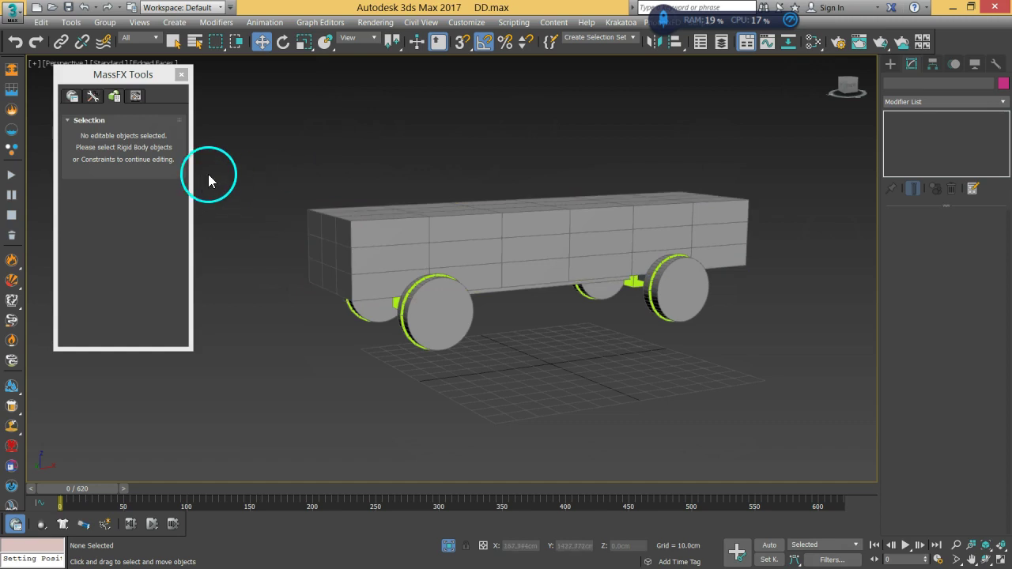
alt+middle_drag(566, 316, 582, 196)
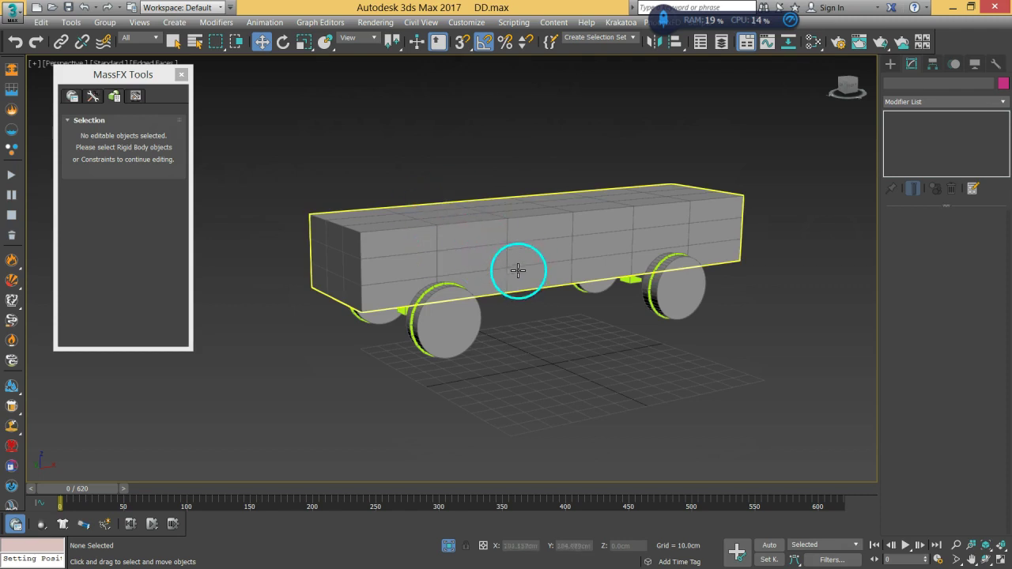
scroll(485, 242, up, 3)
scroll(418, 258, down, 3)
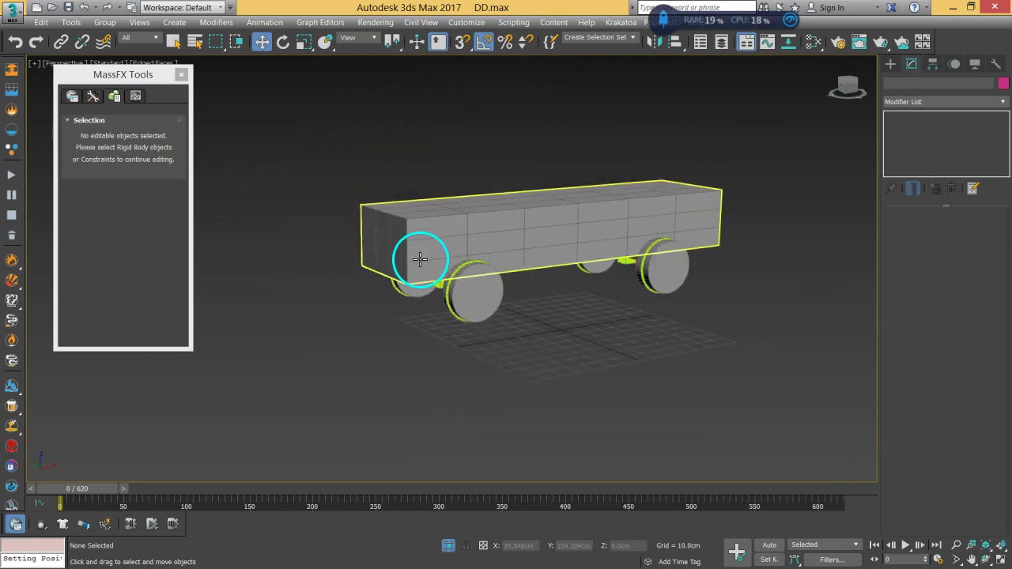
scroll(530, 288, down, 2)
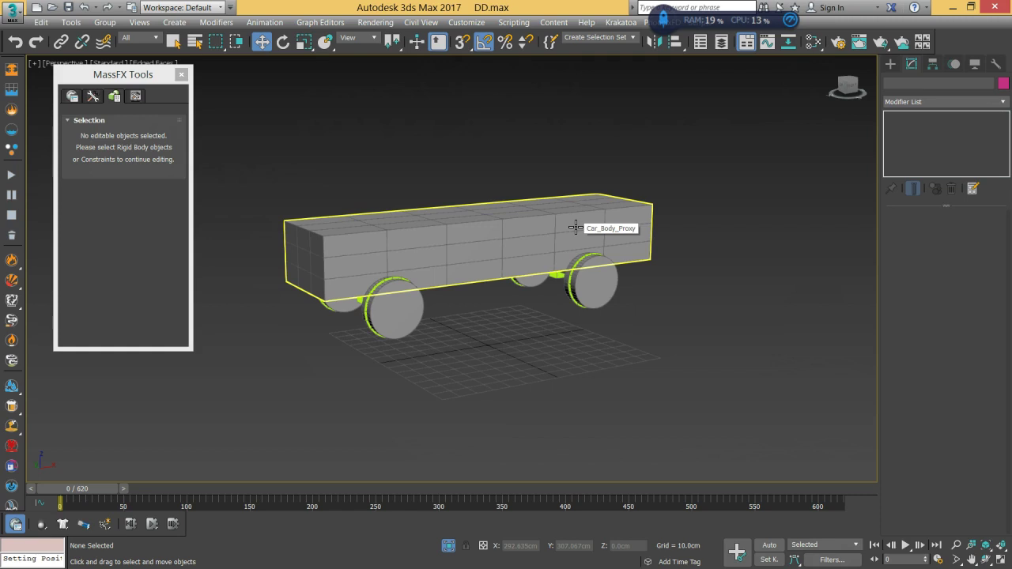
Create a thin upright box across the front part of the car, about 183 cm long, 9.7 cm wide and 109 cm high
click(890, 63)
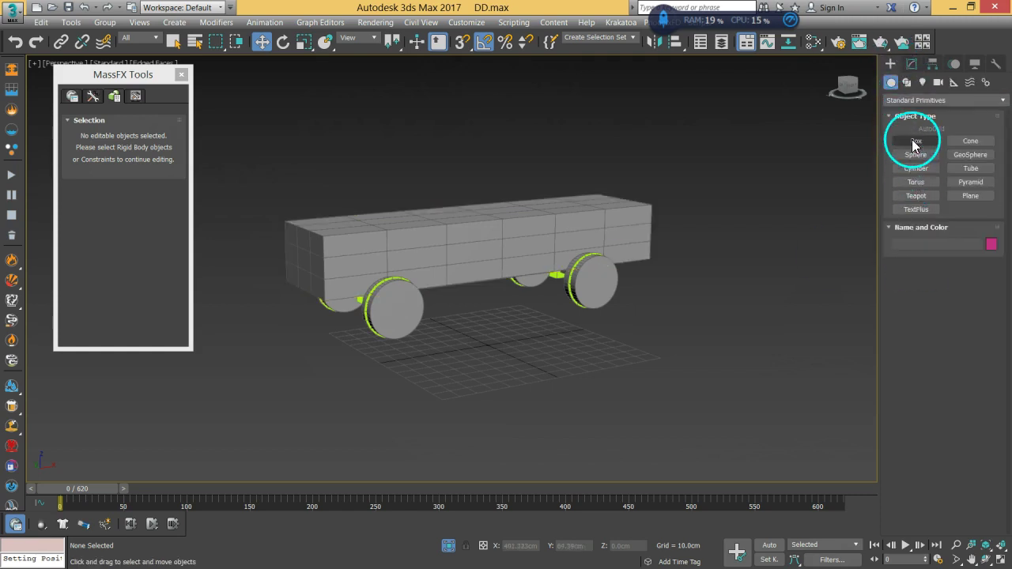
click(914, 142)
alt+middle_drag(564, 355, 529, 320)
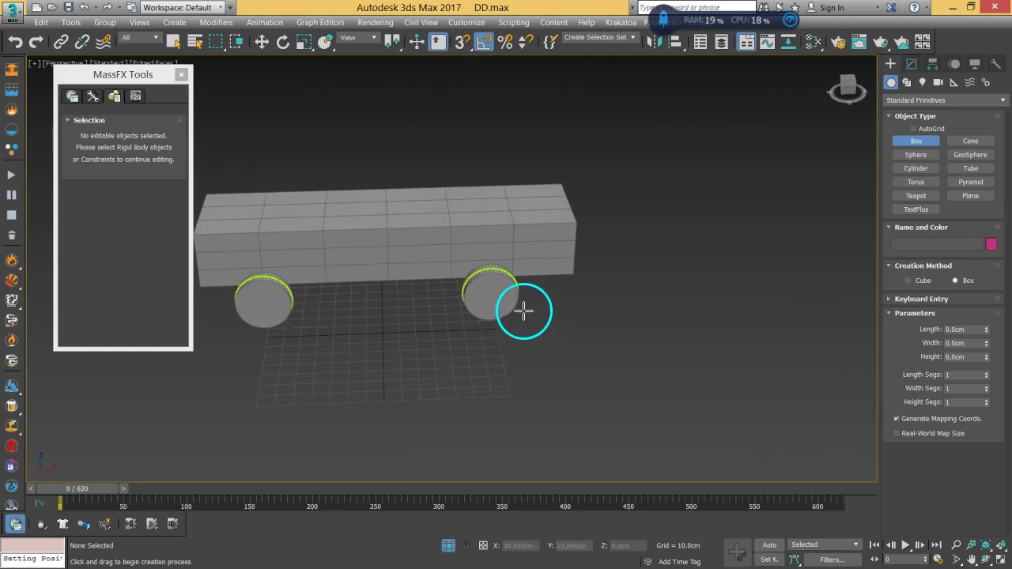
alt+middle_drag(463, 309, 490, 313)
drag(433, 288, 517, 398)
click(517, 234)
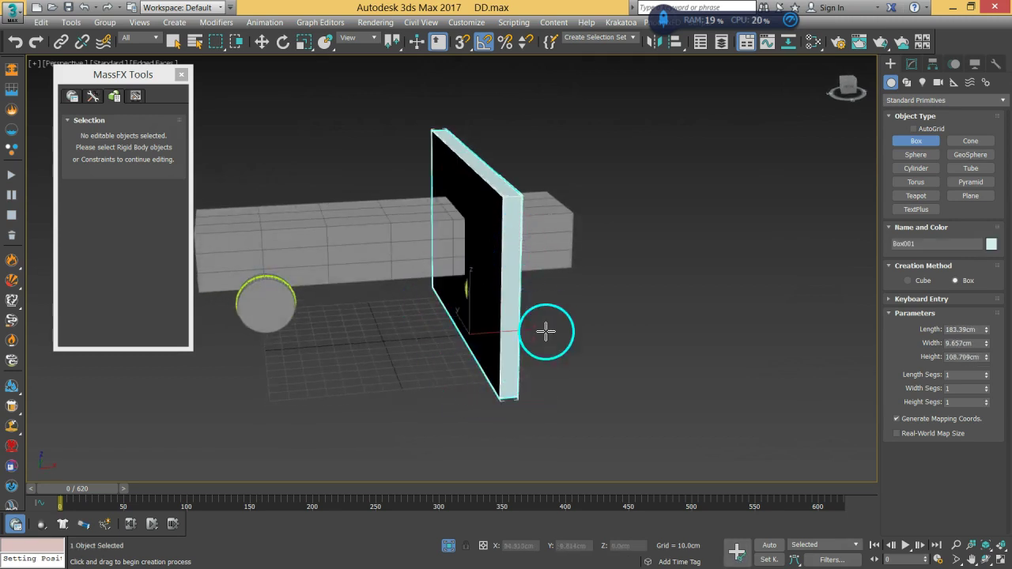
Move the new box to the front end of the car body, at about X 124 cm and Z 18 cm
click(263, 41)
alt+middle_drag(301, 131, 452, 339)
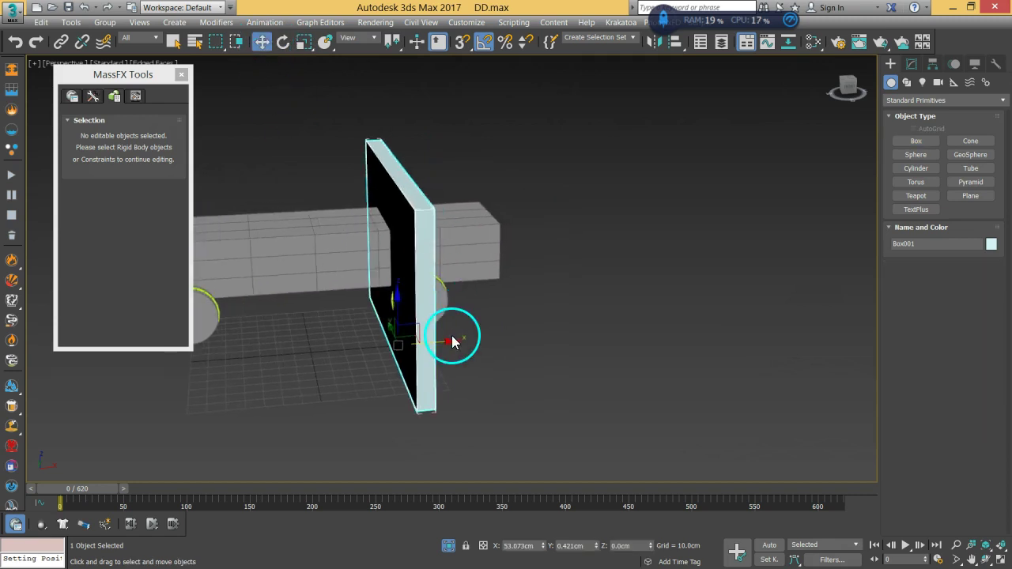
drag(450, 342, 571, 334)
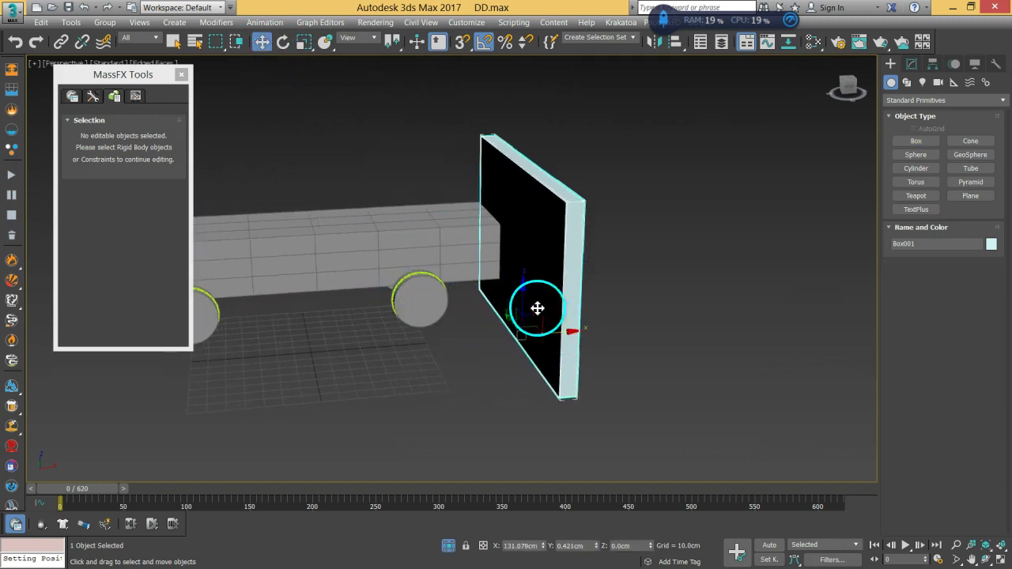
drag(524, 298, 524, 273)
alt+middle_drag(524, 273, 631, 288)
drag(572, 307, 558, 307)
alt+middle_drag(558, 307, 616, 282)
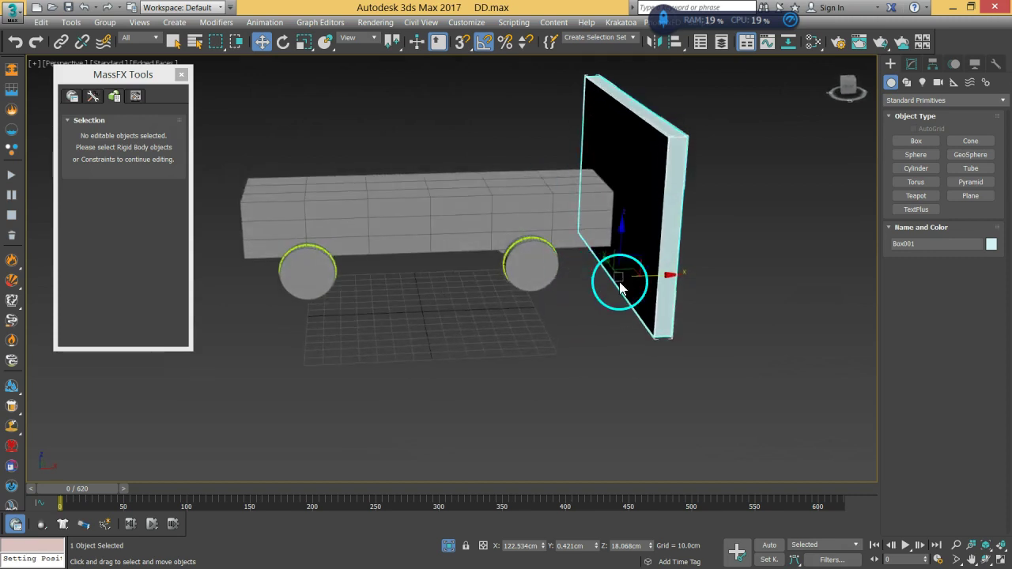
drag(670, 277, 656, 338)
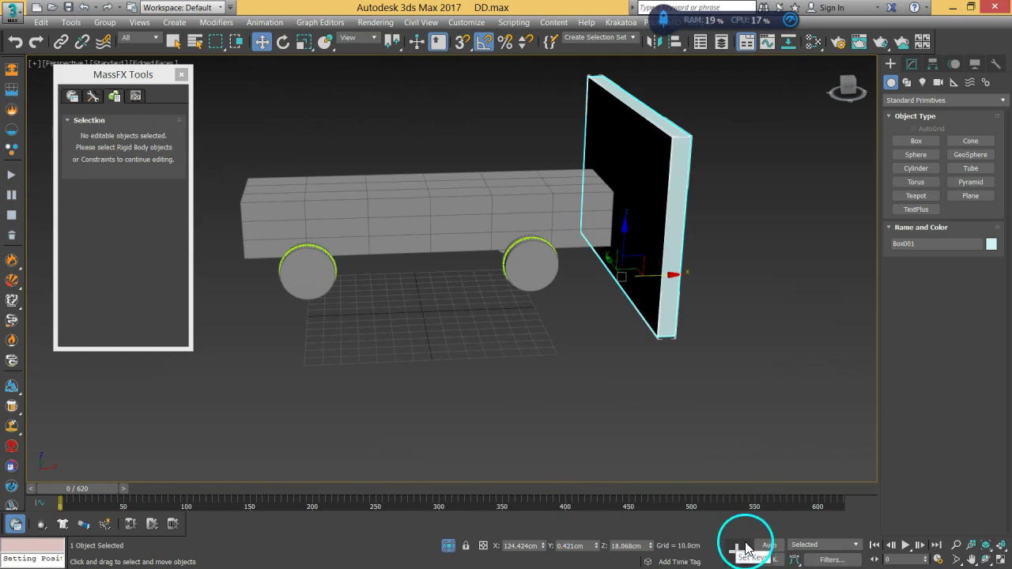
With Auto Key on, animate the box to about X -146 cm behind the car at frame 30, and return to frame 0
click(770, 544)
drag(85, 496, 119, 500)
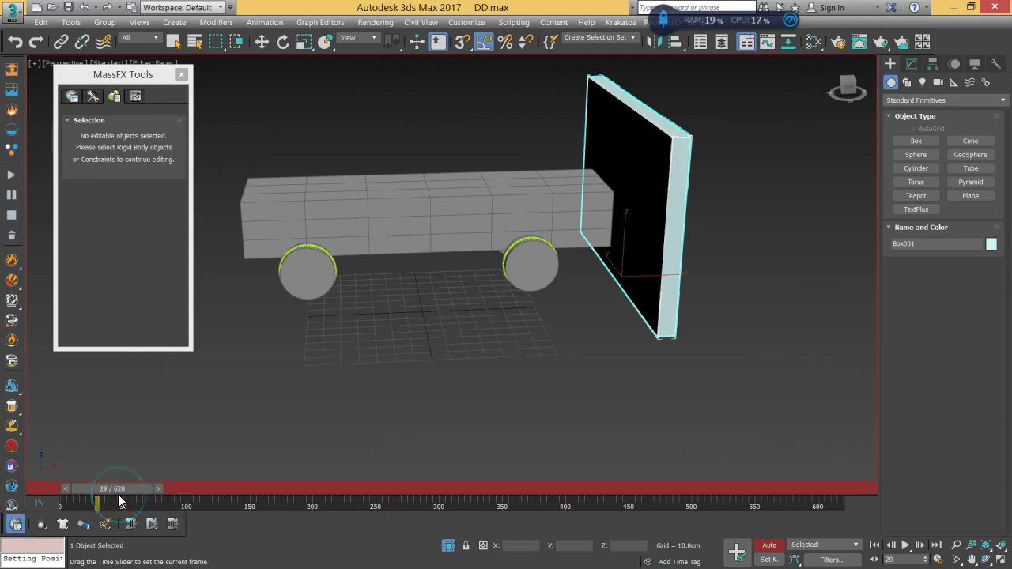
drag(114, 494, 116, 498)
key(w)
middle_drag(242, 412, 416, 417)
drag(790, 285, 354, 329)
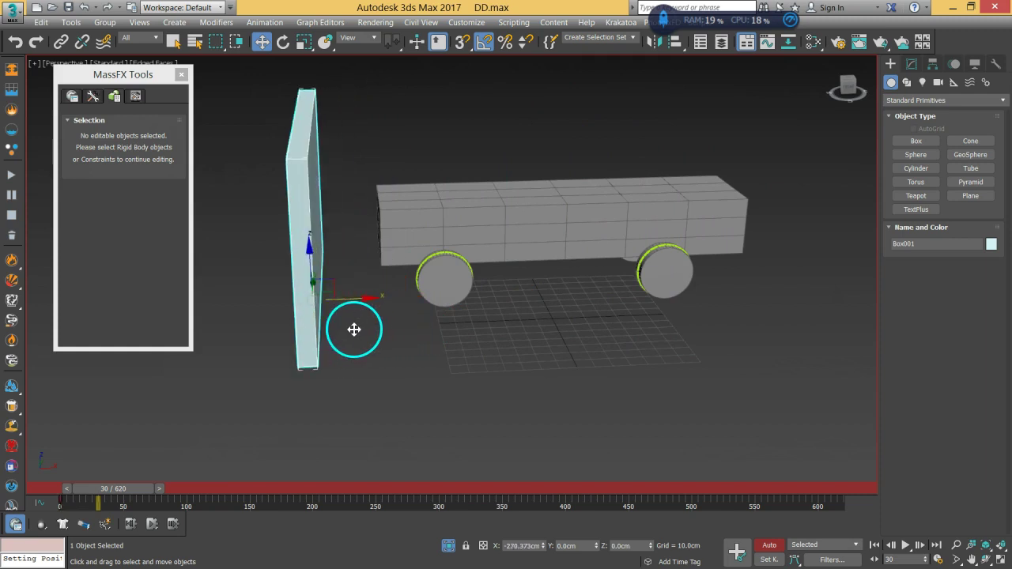
click(769, 545)
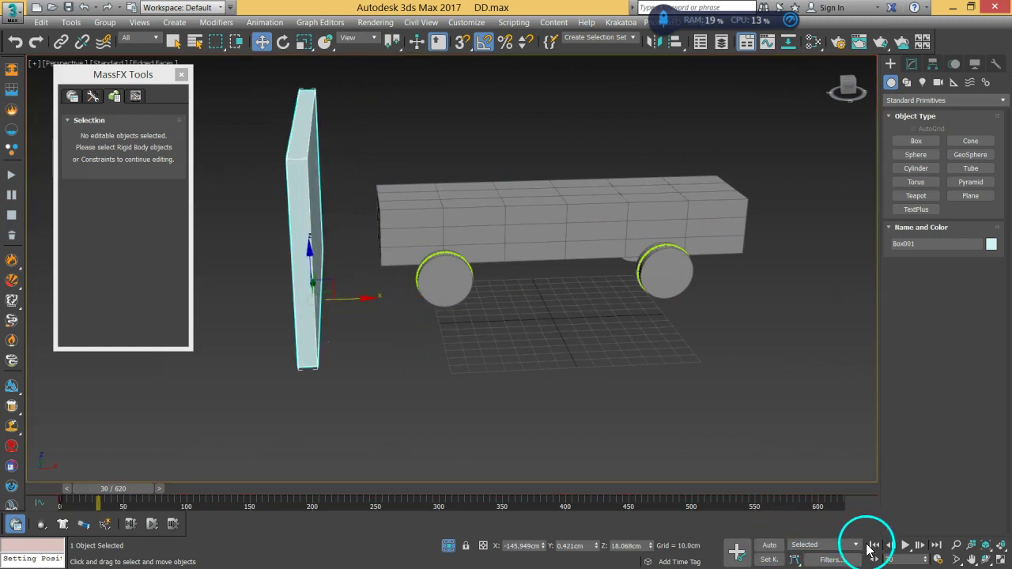
click(873, 547)
Lower the box in front of the car to about Z 2.9 cm
alt+middle_drag(637, 330, 578, 309)
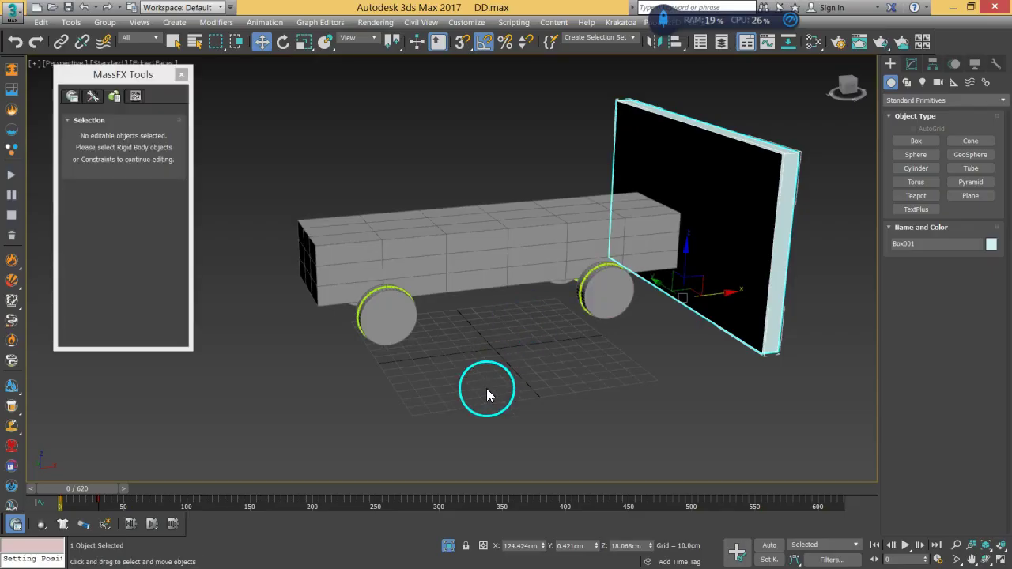
alt+middle_drag(604, 378, 572, 339)
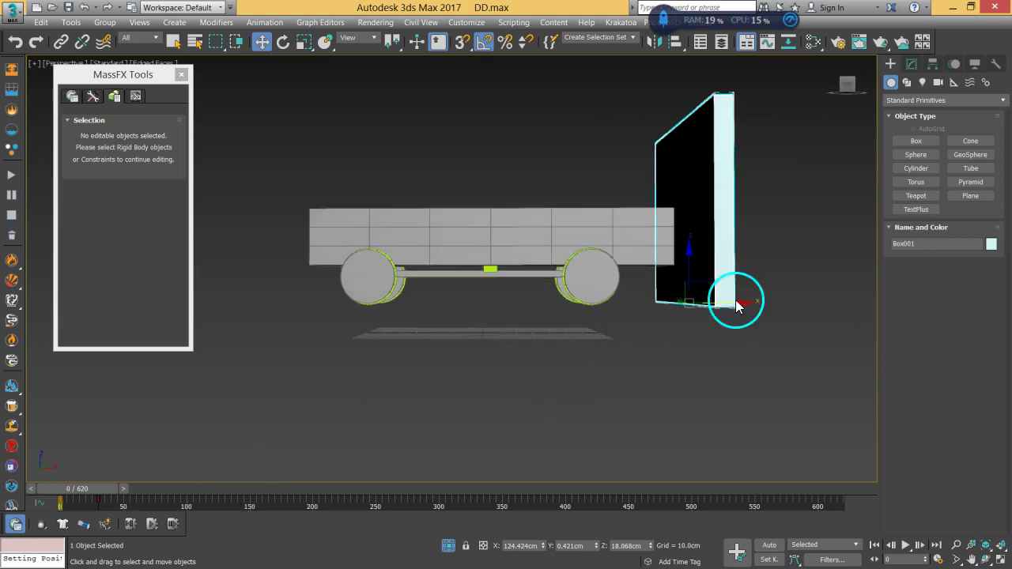
drag(690, 255, 688, 272)
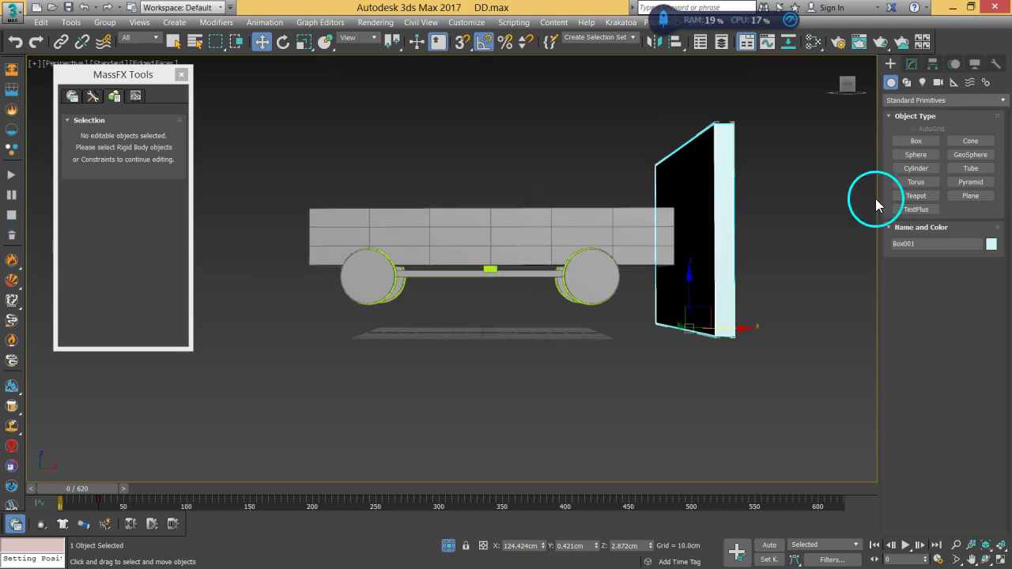
alt+middle_drag(517, 273, 414, 388)
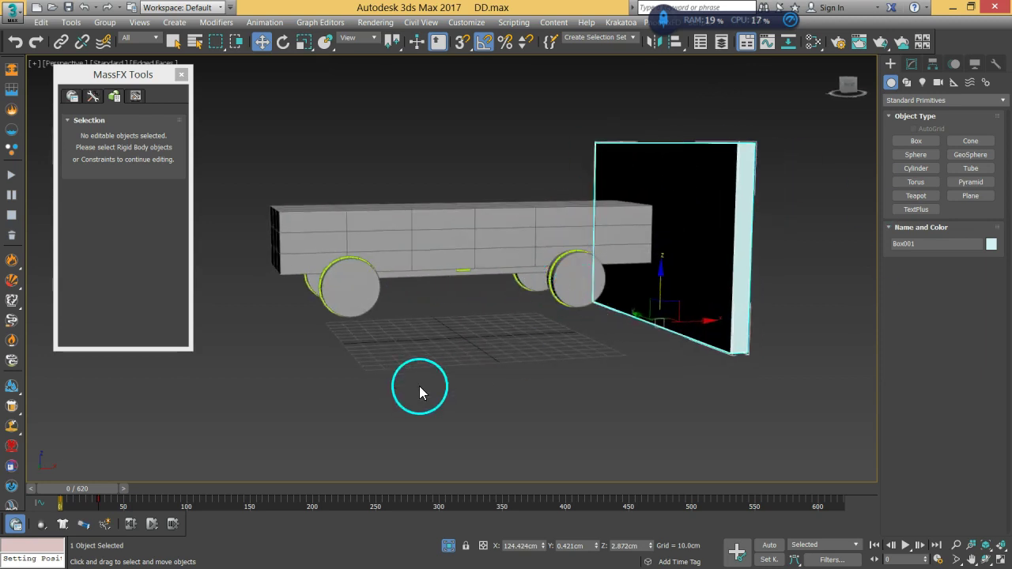
click(417, 385)
click(704, 278)
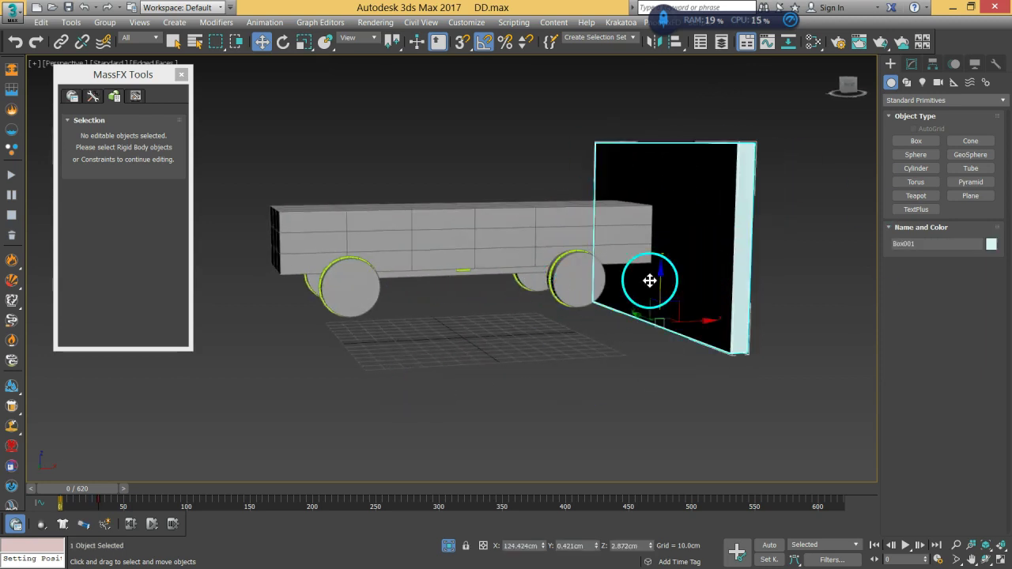
click(95, 101)
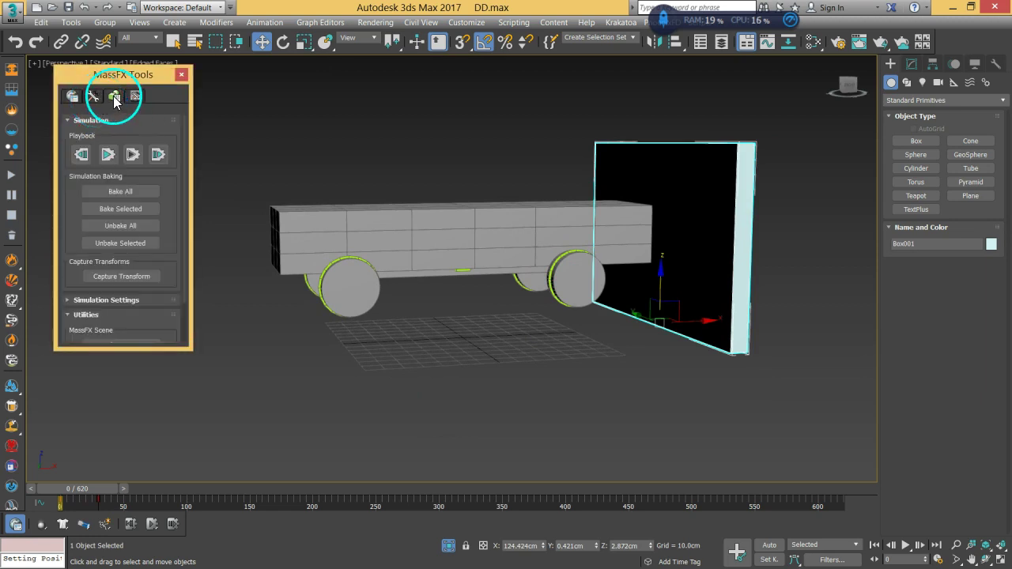
click(114, 96)
click(135, 96)
click(95, 98)
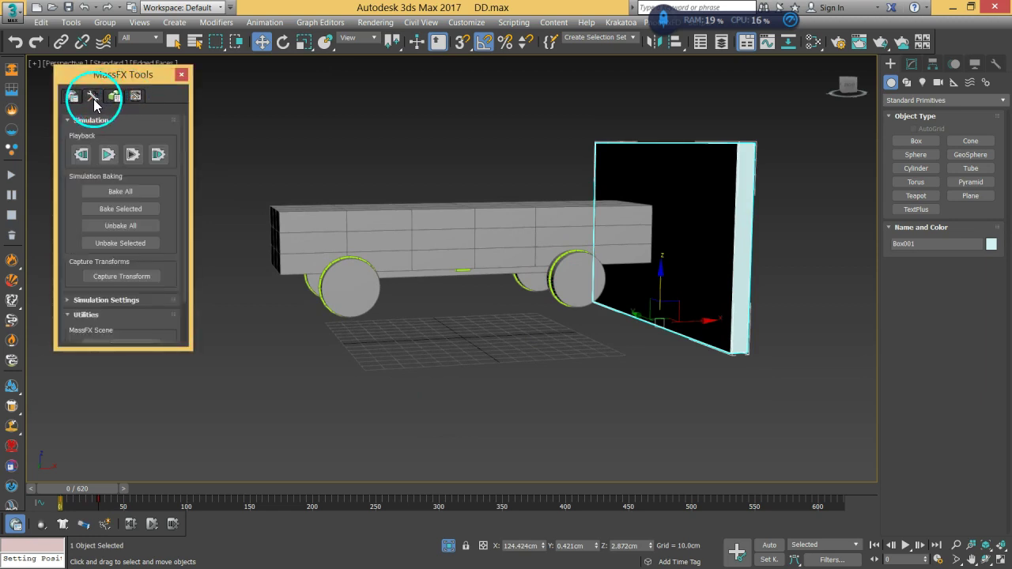
click(72, 96)
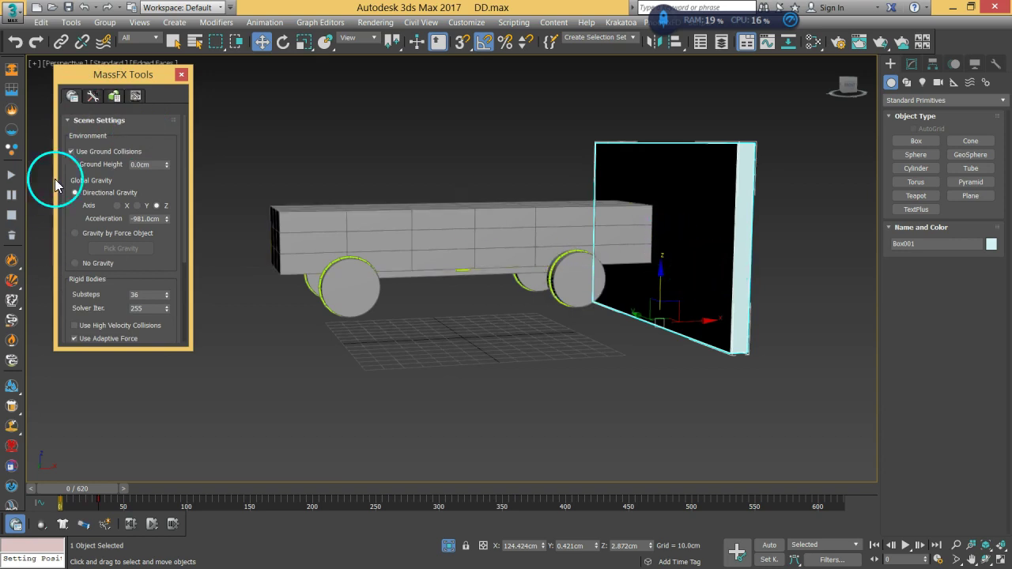
click(115, 98)
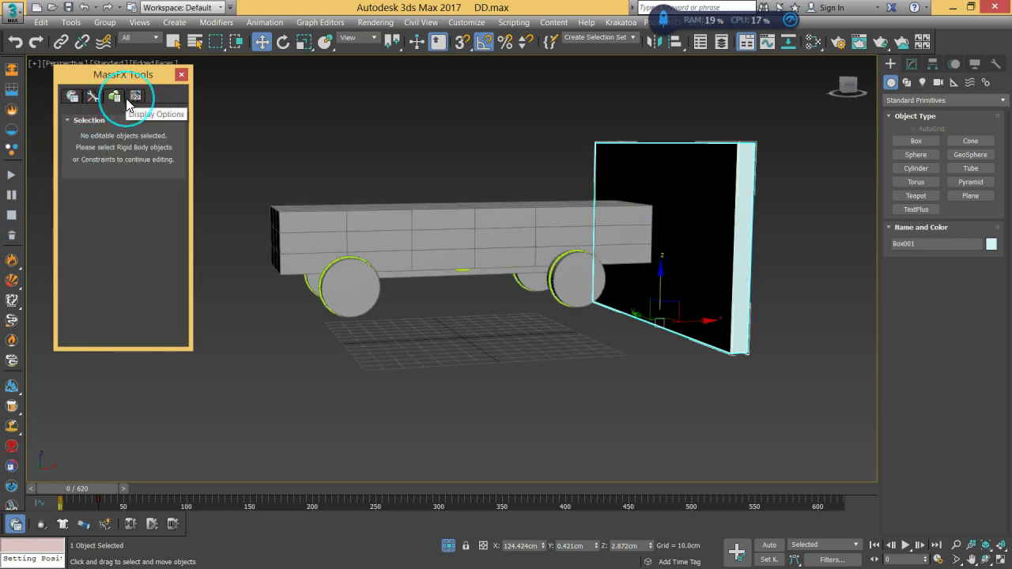
click(621, 164)
click(733, 212)
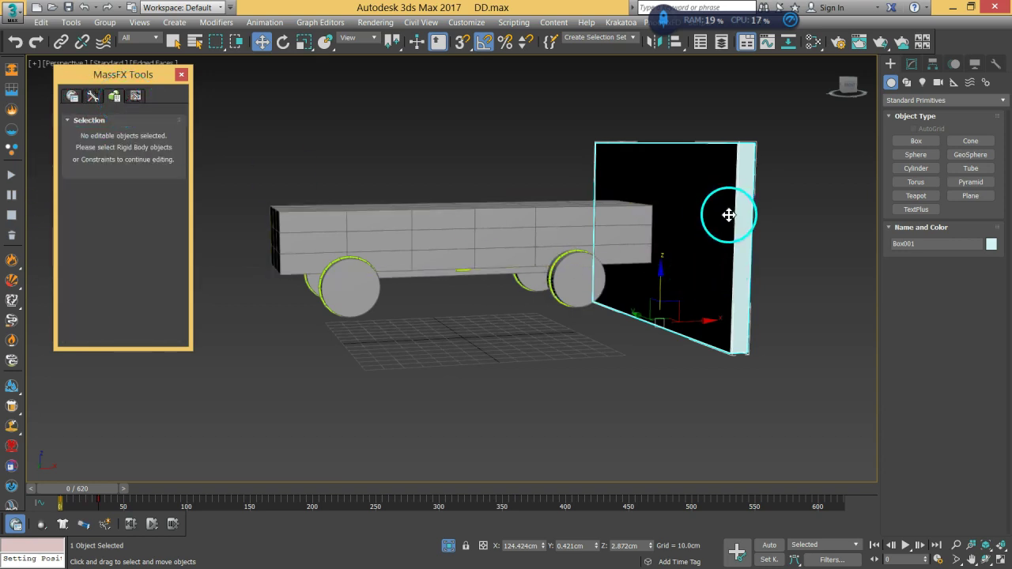
right_click(703, 215)
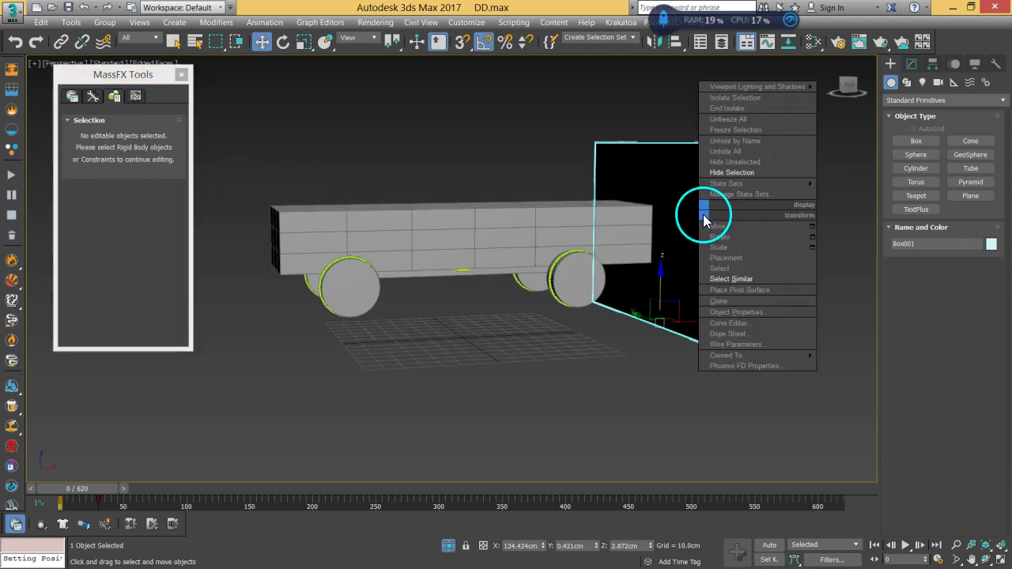
Set the box's segments to 4 in length, 2 in width and 5 in height
click(917, 66)
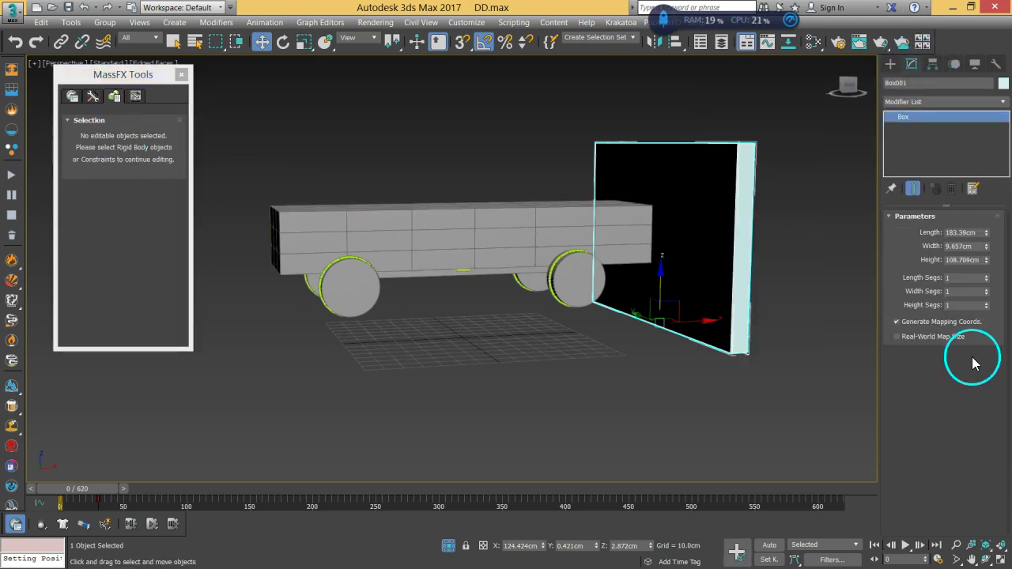
click(986, 275)
click(985, 275)
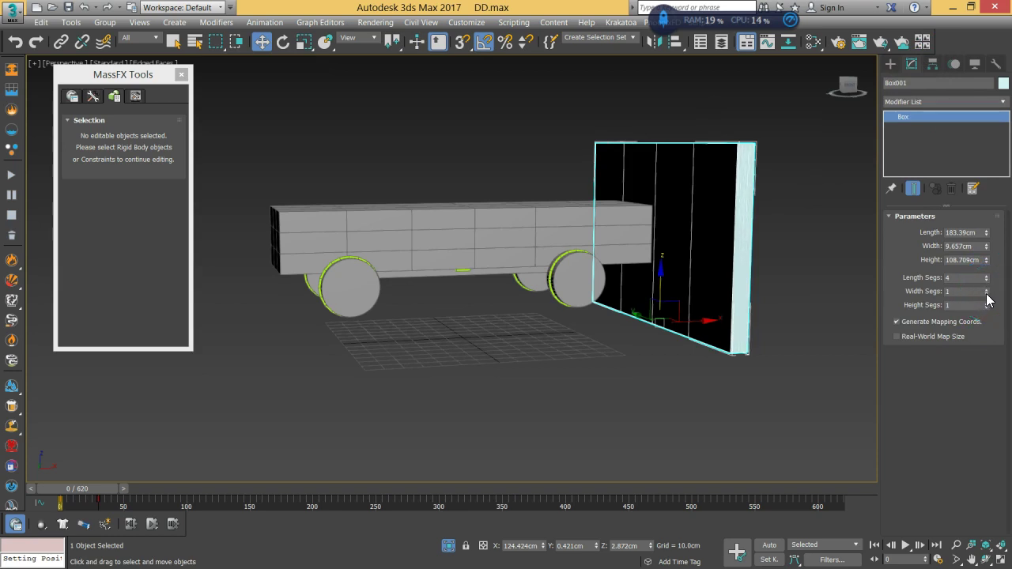
click(986, 301)
click(987, 302)
click(986, 302)
click(987, 302)
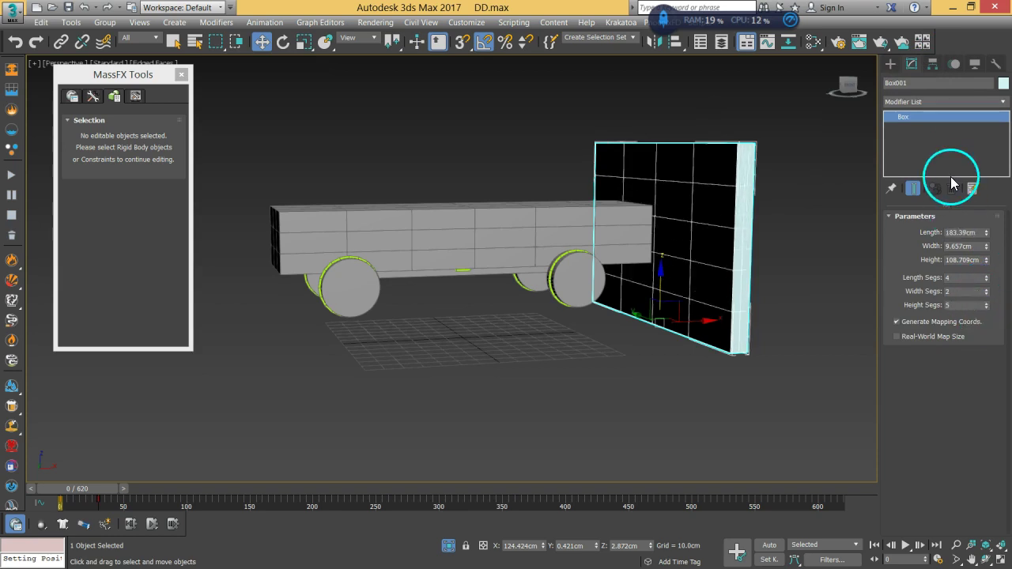
Convert the segmented box to an Editable Poly and reselect it
right_click(716, 214)
mouse_move(786, 354)
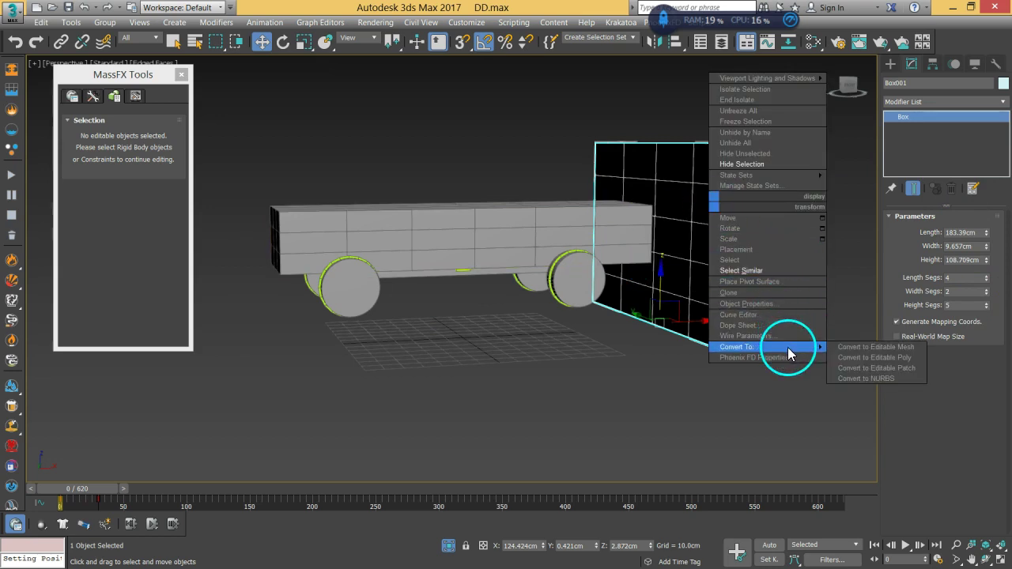
click(862, 357)
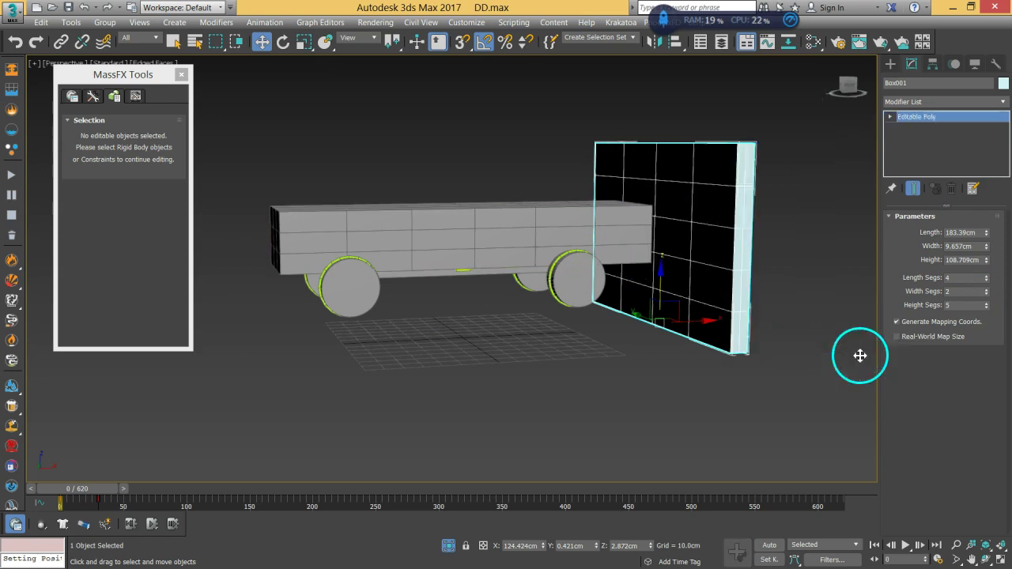
click(502, 441)
click(709, 266)
Make the box a static MassFX rigid body and bring its physical material properties into view
click(94, 96)
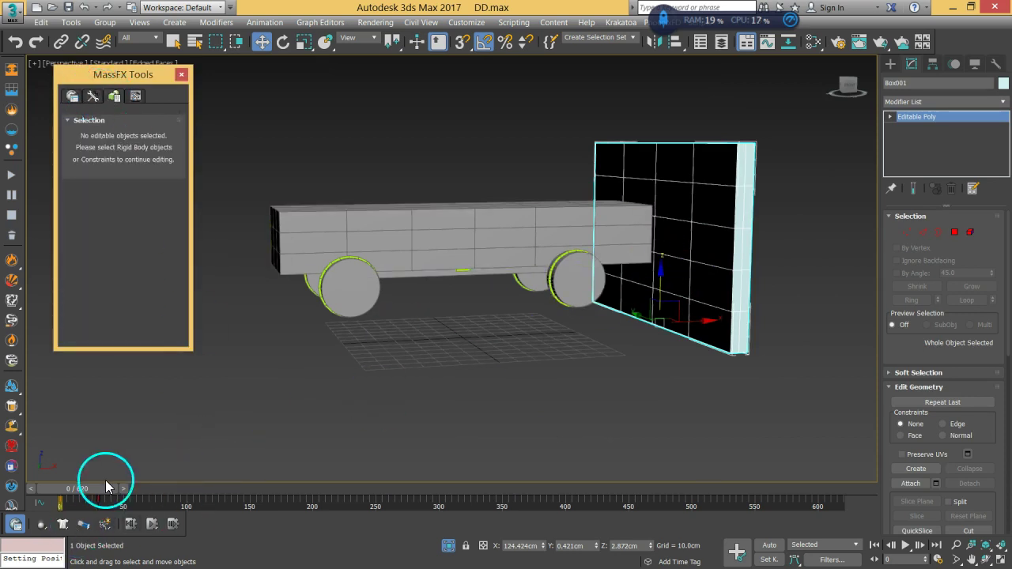
click(42, 525)
drag(44, 525, 89, 506)
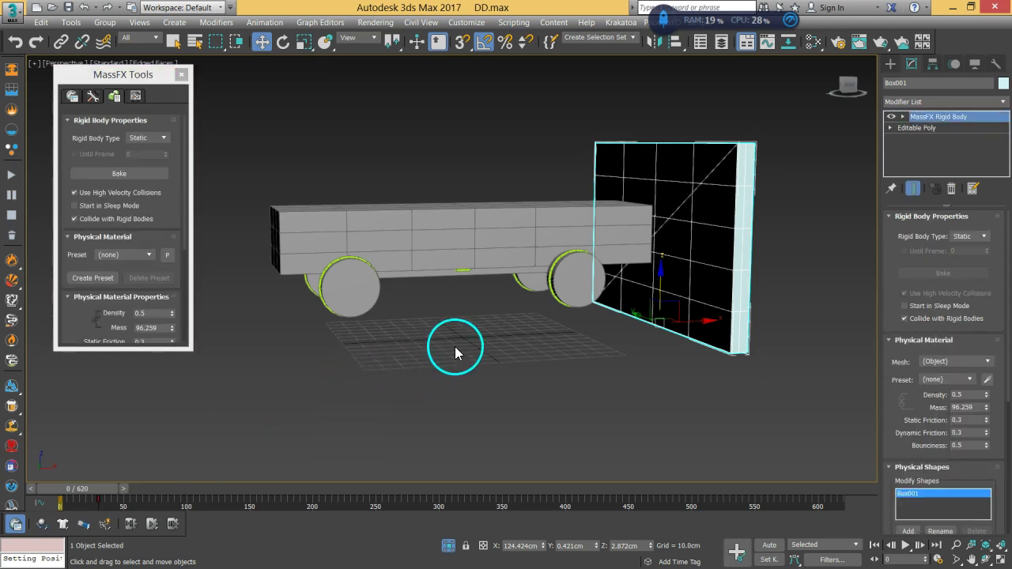
drag(117, 323, 128, 288)
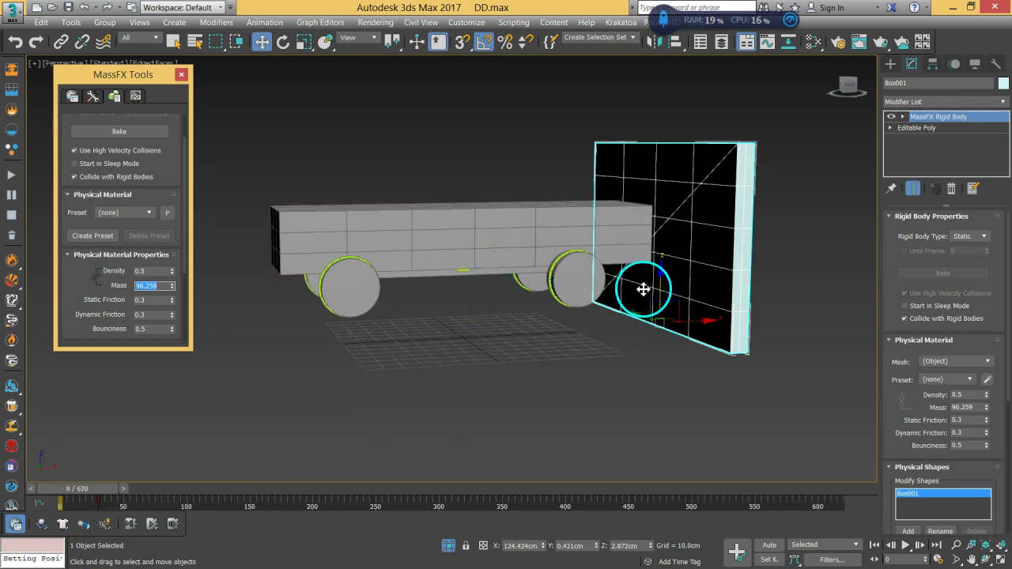
Shift the box's animation keys to about frames 50 and 80, and run the MassFX simulation
click(77, 515)
drag(78, 515, 114, 503)
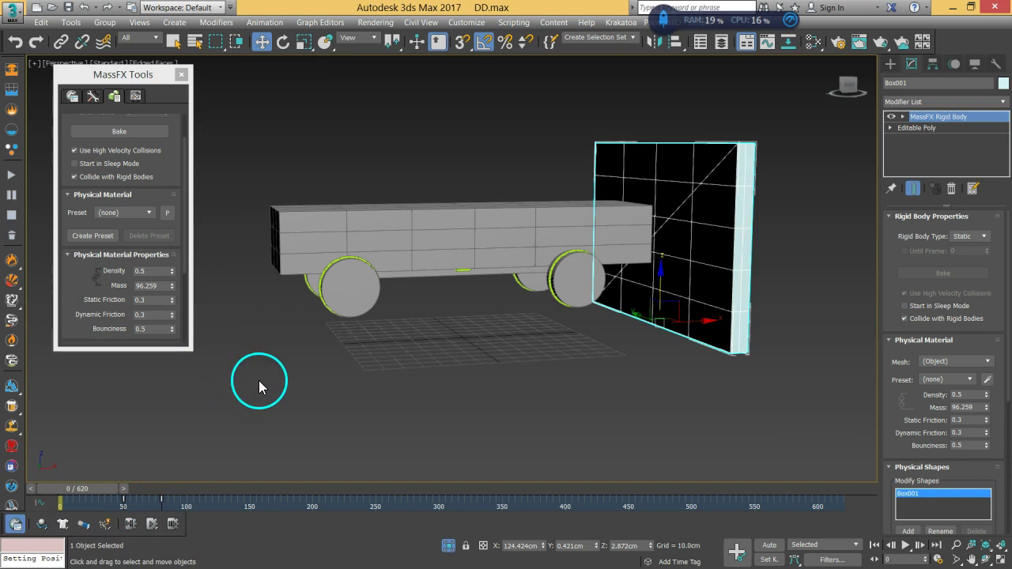
click(152, 524)
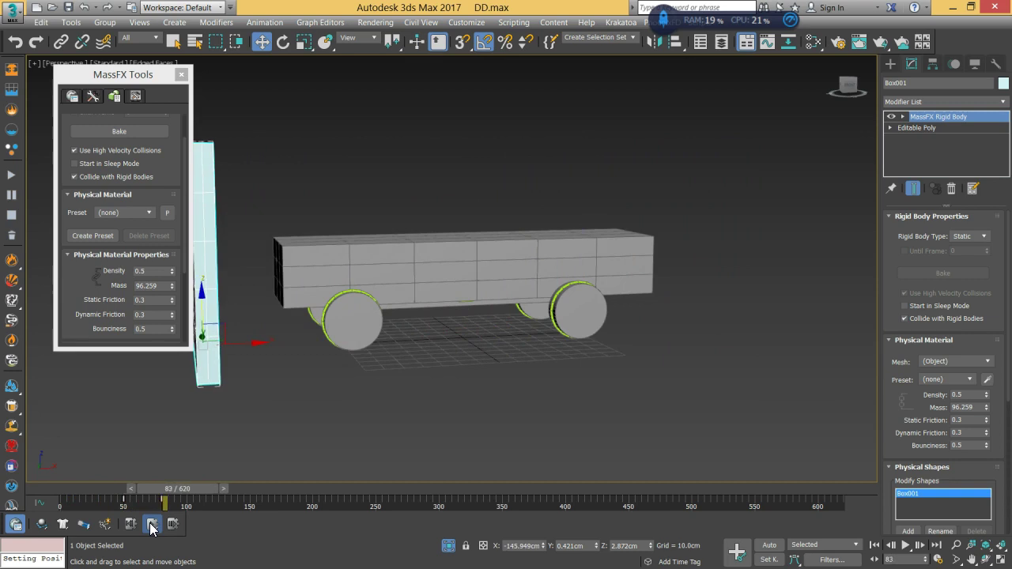
Reset the MassFX simulation and change the box wall's rigid body type from static to Kinematic
click(131, 524)
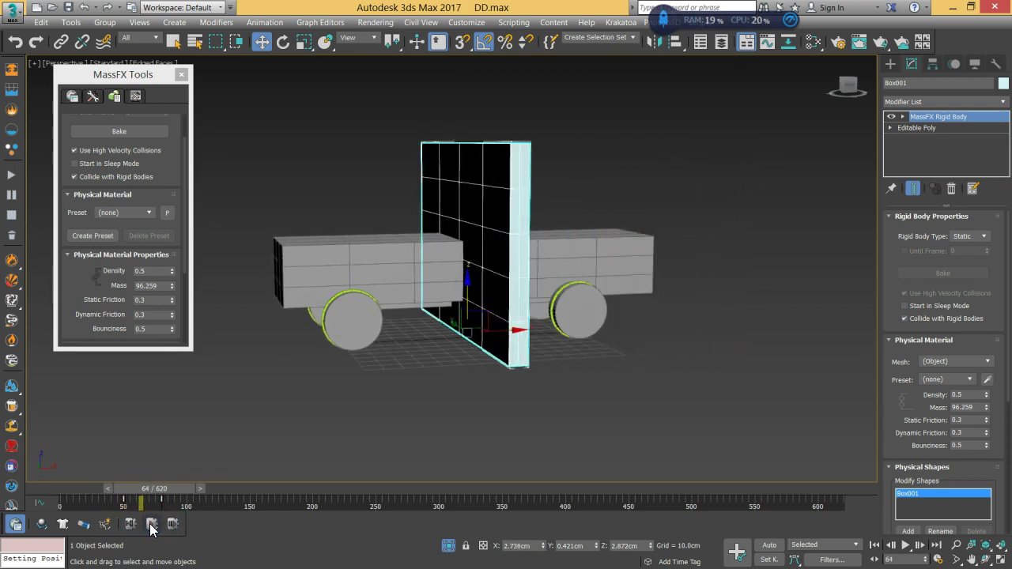
click(130, 525)
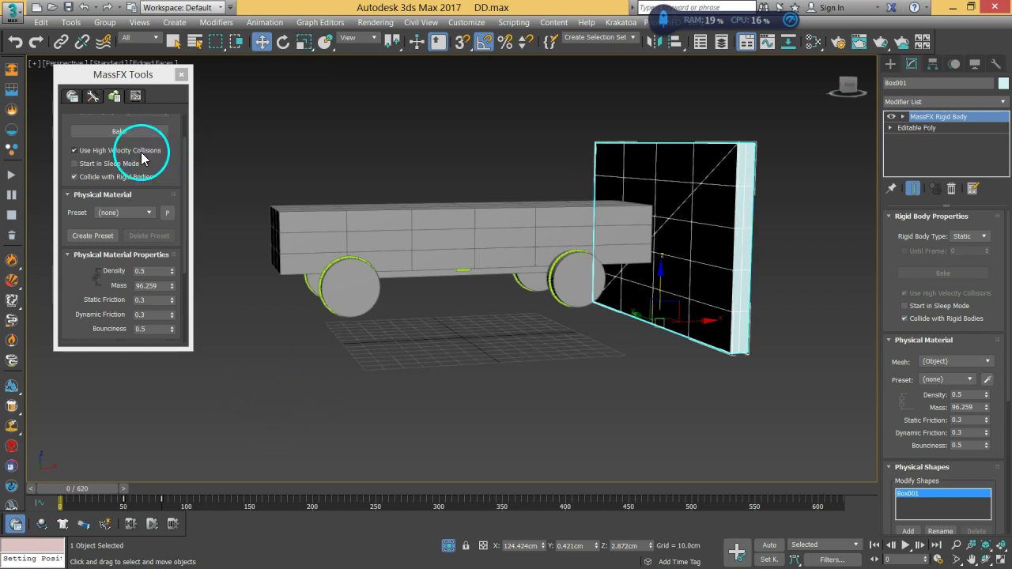
click(92, 97)
click(114, 96)
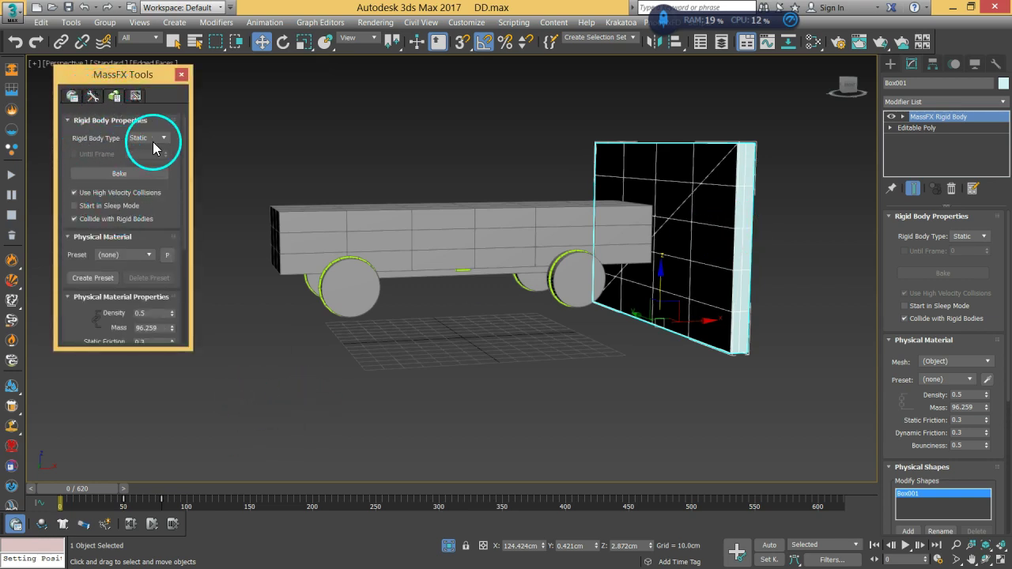
click(149, 156)
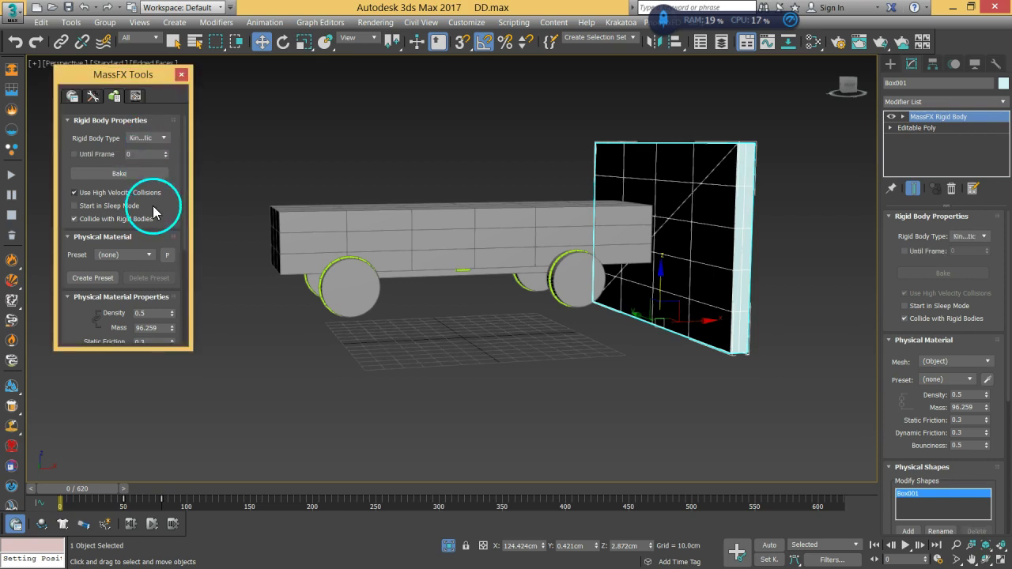
Run the MassFX simulation from the start, then rerun it in a wider view to check how the kinematic wall affects the car
click(131, 524)
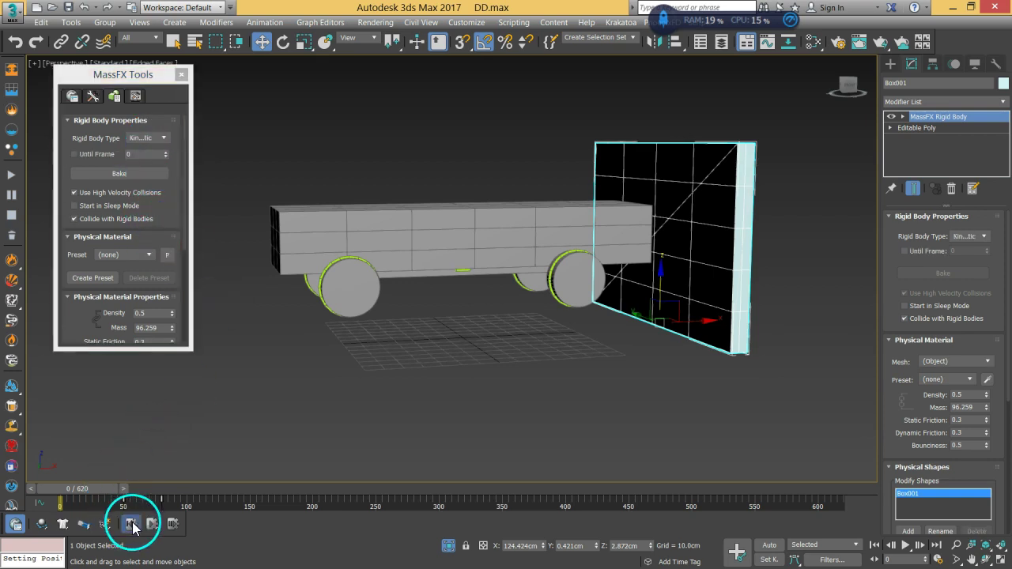
click(151, 525)
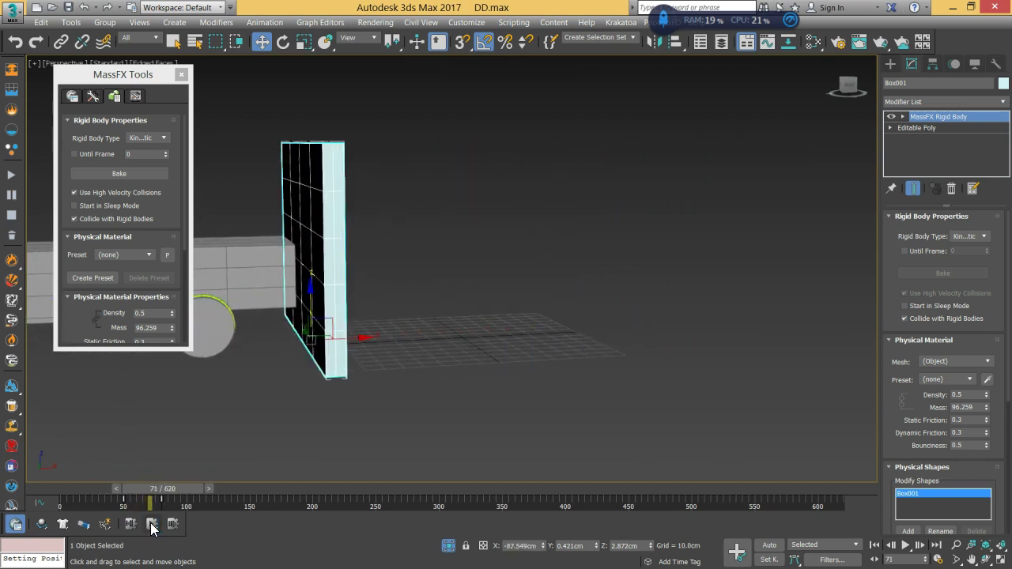
middle_drag(208, 316, 500, 305)
scroll(514, 296, down, 2)
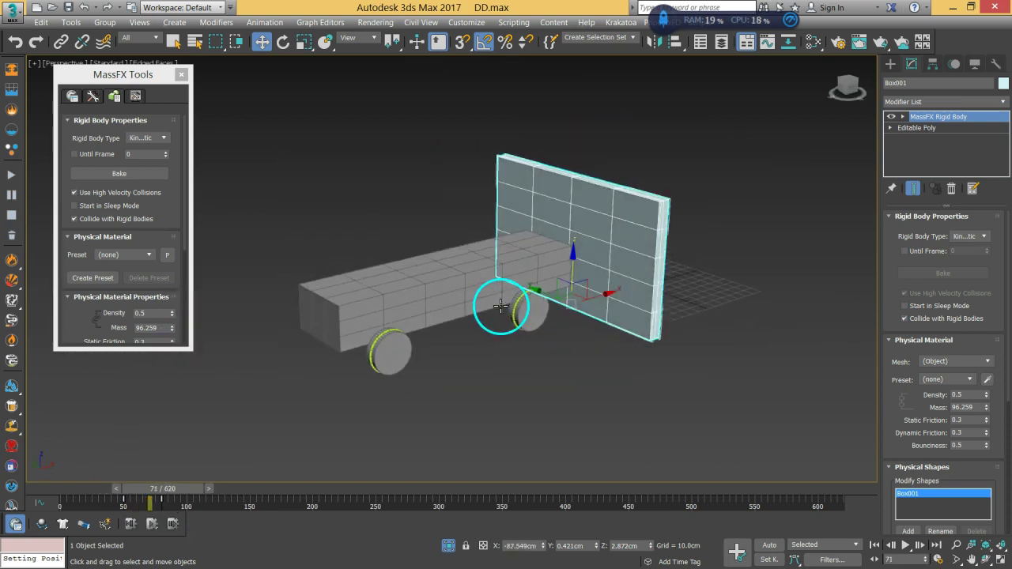
scroll(364, 411, down, 4)
alt+middle_drag(444, 365, 553, 318)
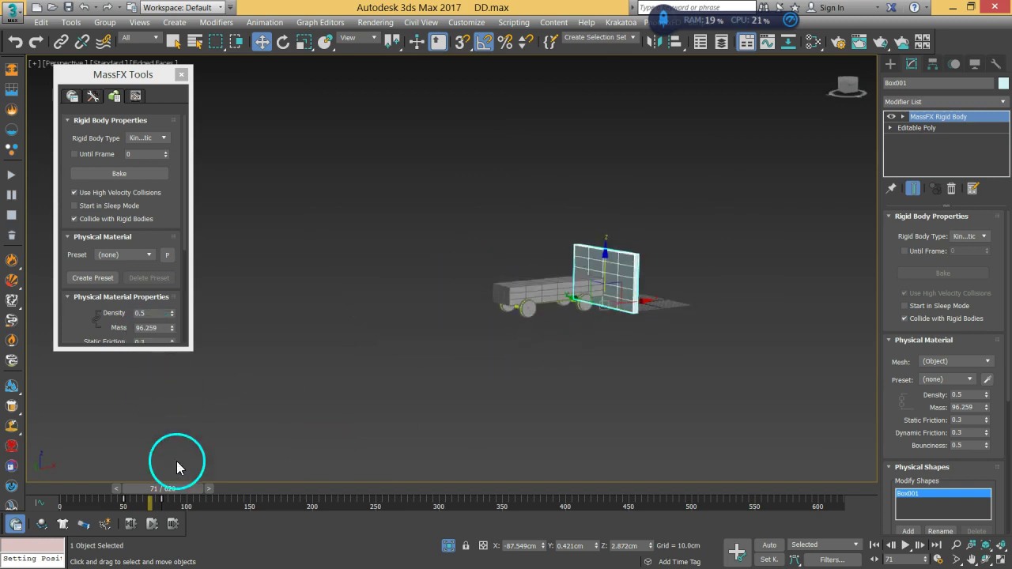
click(130, 524)
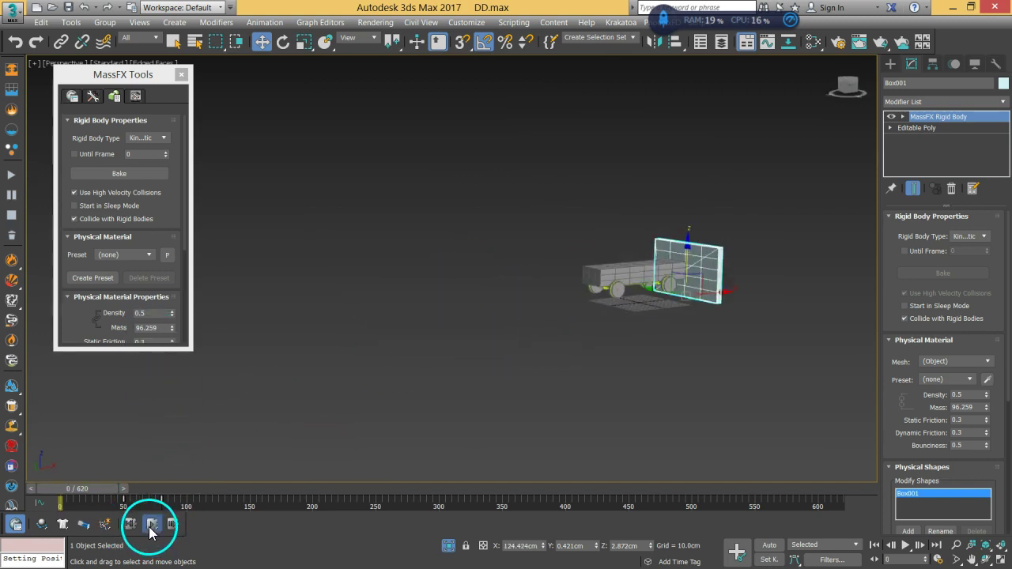
click(150, 530)
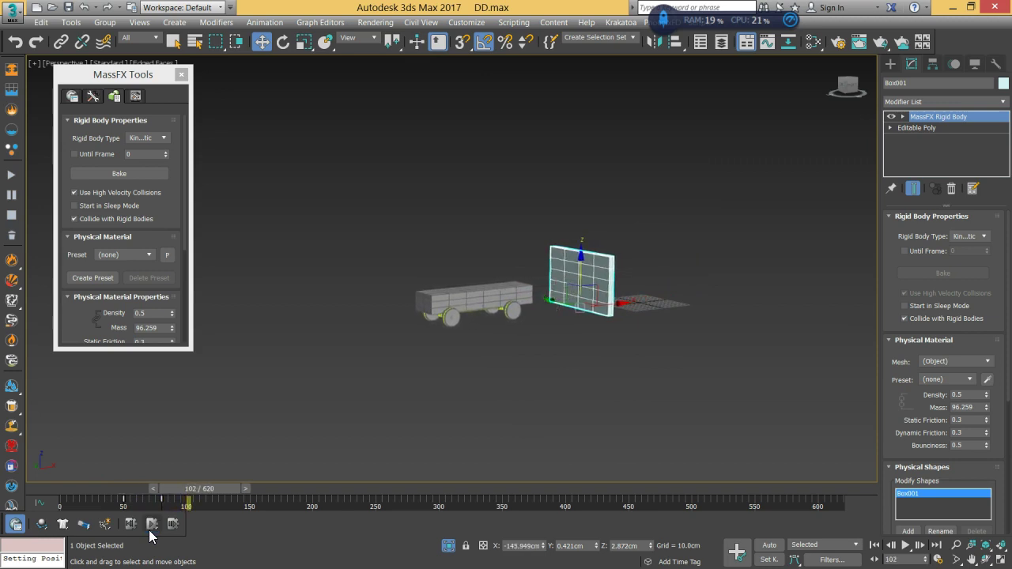
Shift the box's last animation key to about frame 60, then rerun and reset the MassFX simulation
click(874, 545)
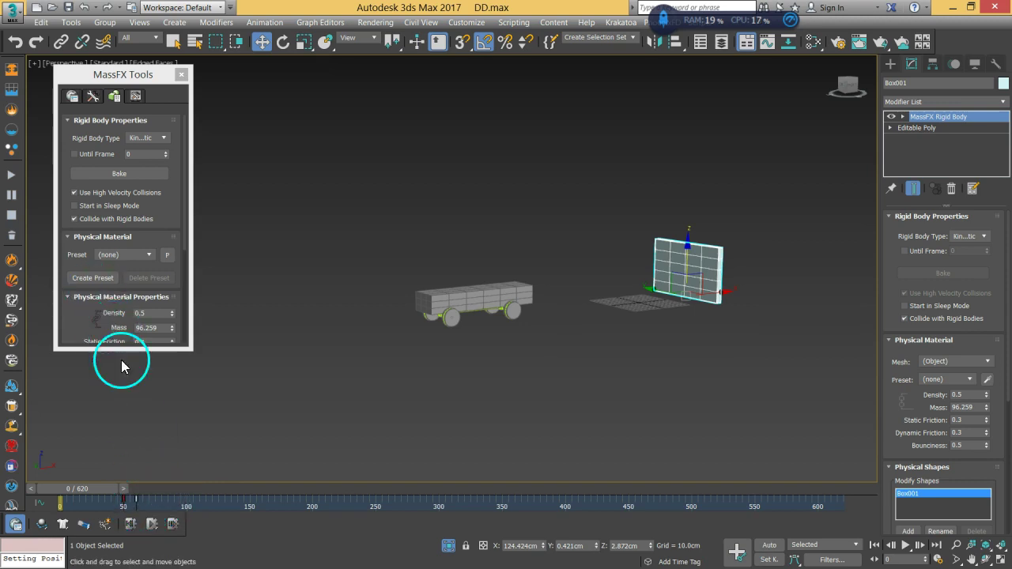
click(132, 524)
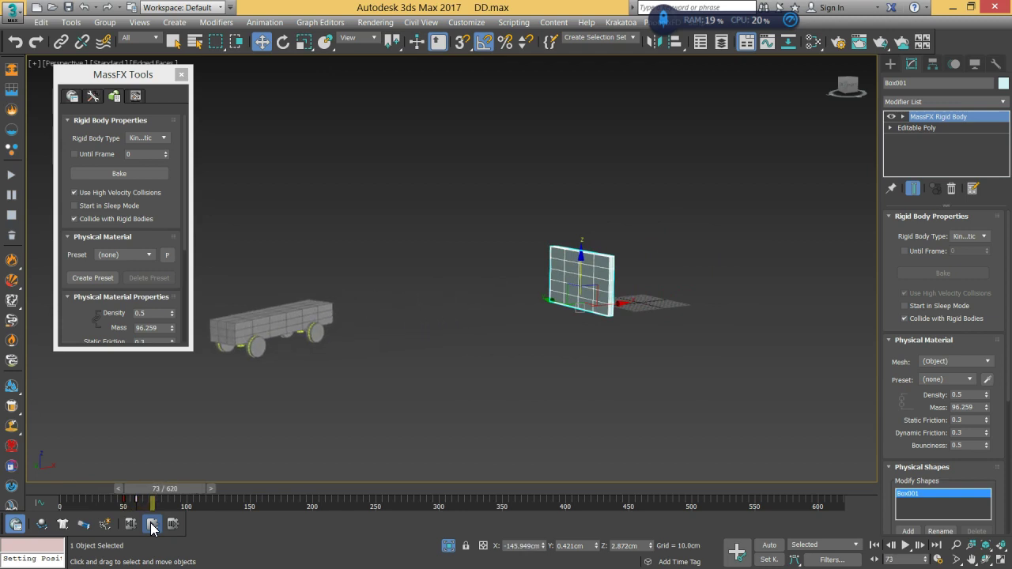
click(152, 524)
click(132, 524)
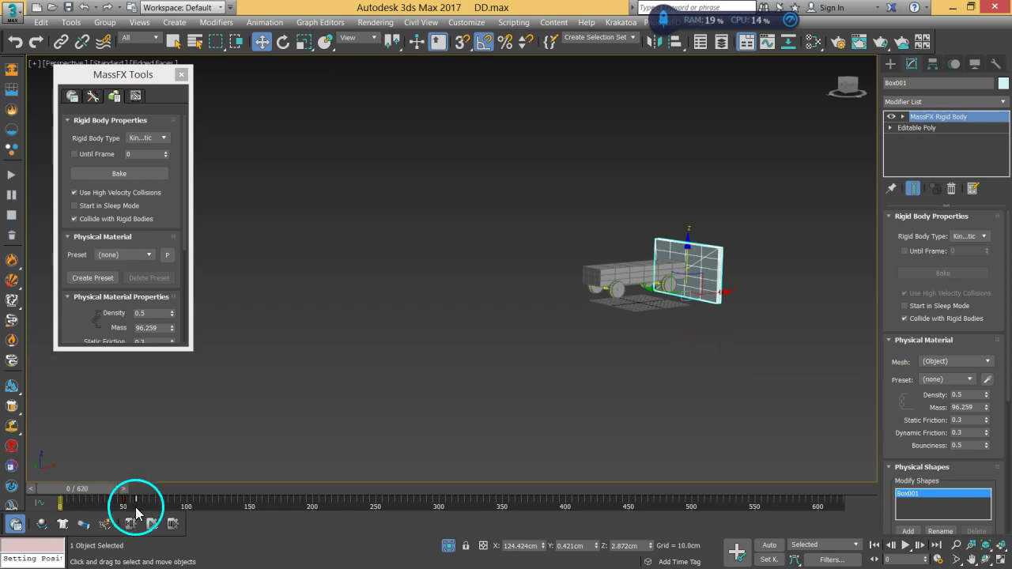
Shift the box's last key to about frame 86 and auto-key the box at frame 100, moved along X to about -420.6 cm
drag(139, 509, 168, 504)
drag(97, 488, 211, 491)
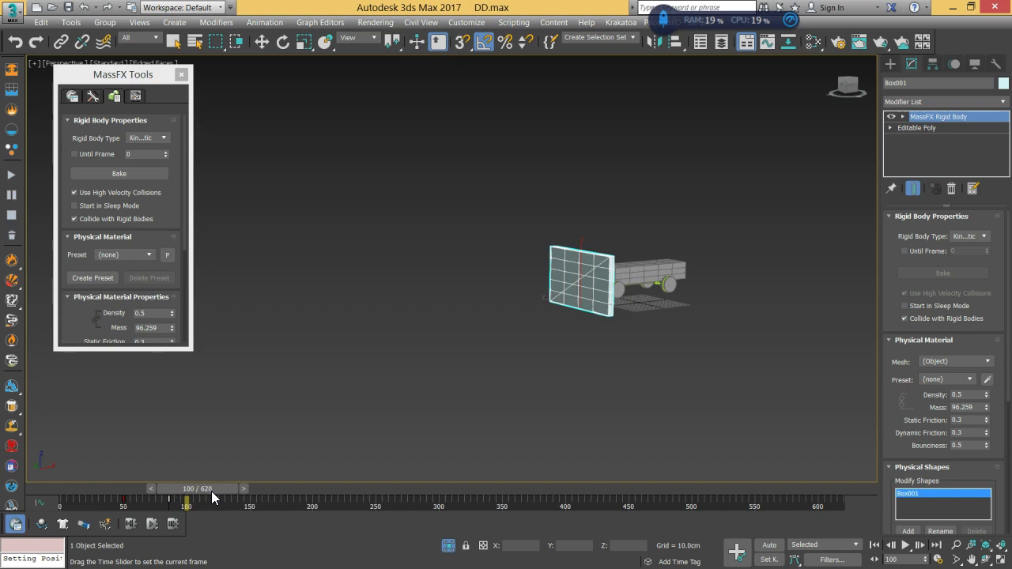
click(769, 545)
key(w)
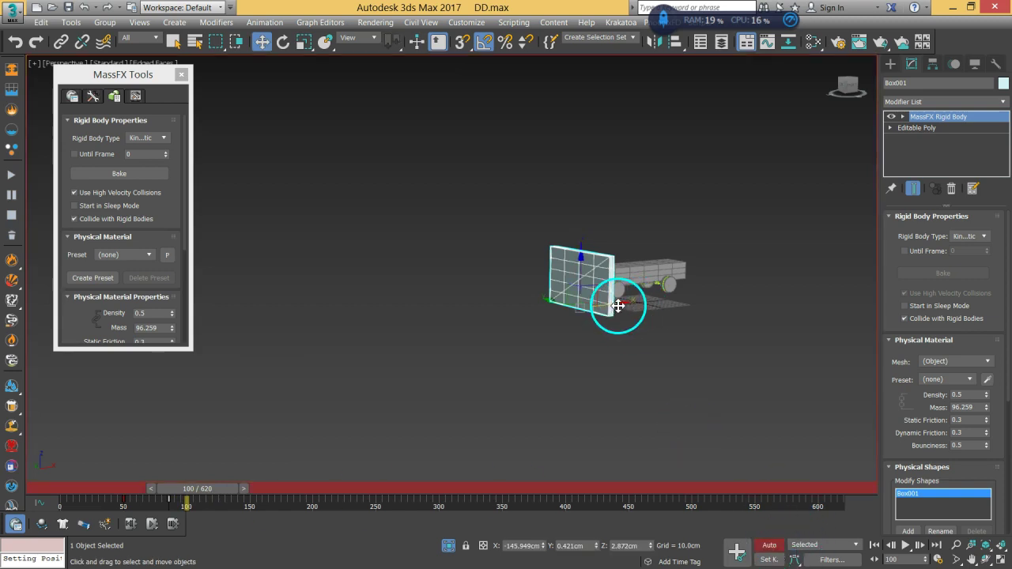
drag(620, 305, 495, 320)
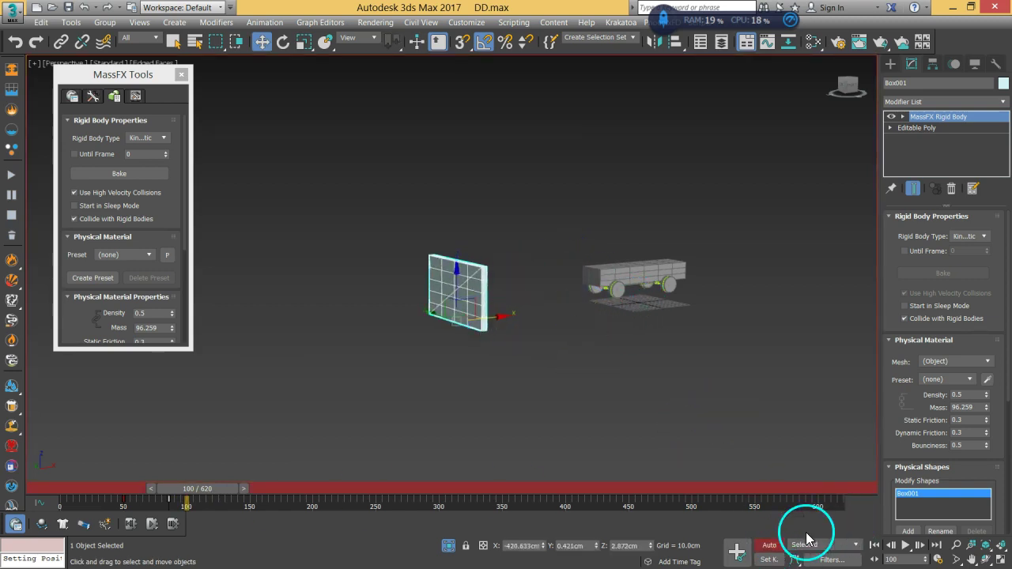
click(766, 546)
drag(198, 489, 75, 488)
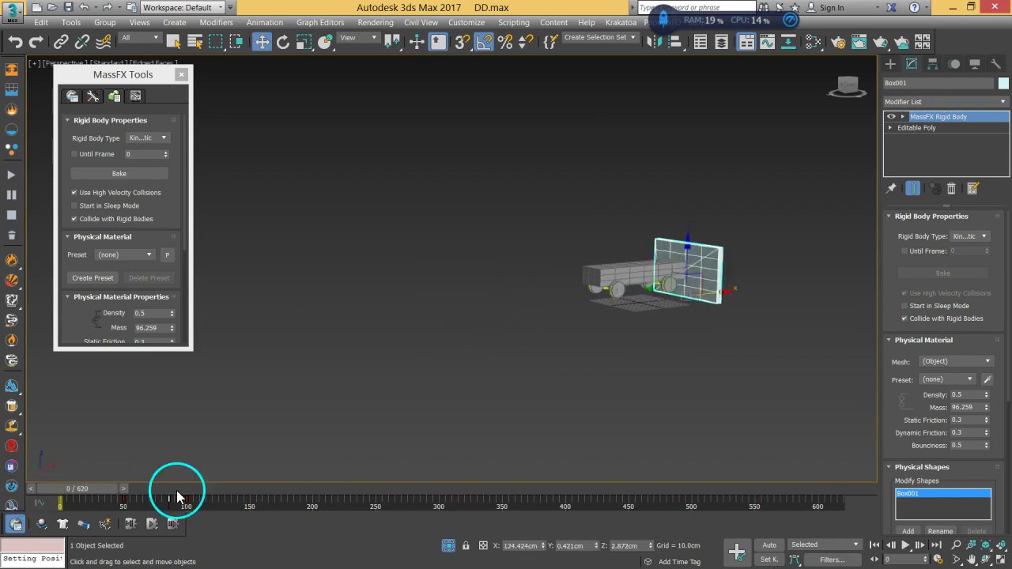
Play back the box's extended animation, then run the MassFX simulation to check the wall's motion against the car
click(905, 545)
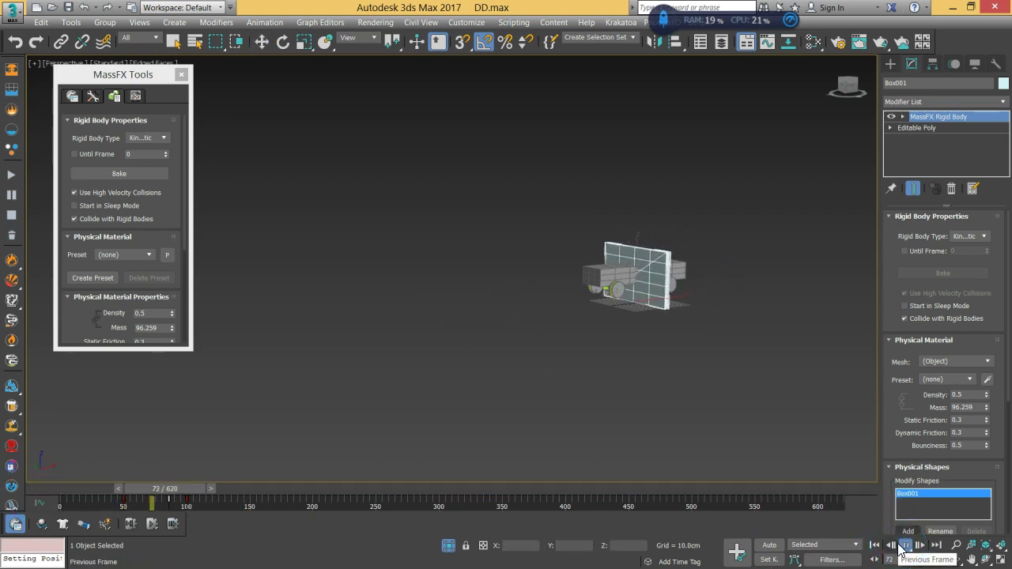
click(903, 545)
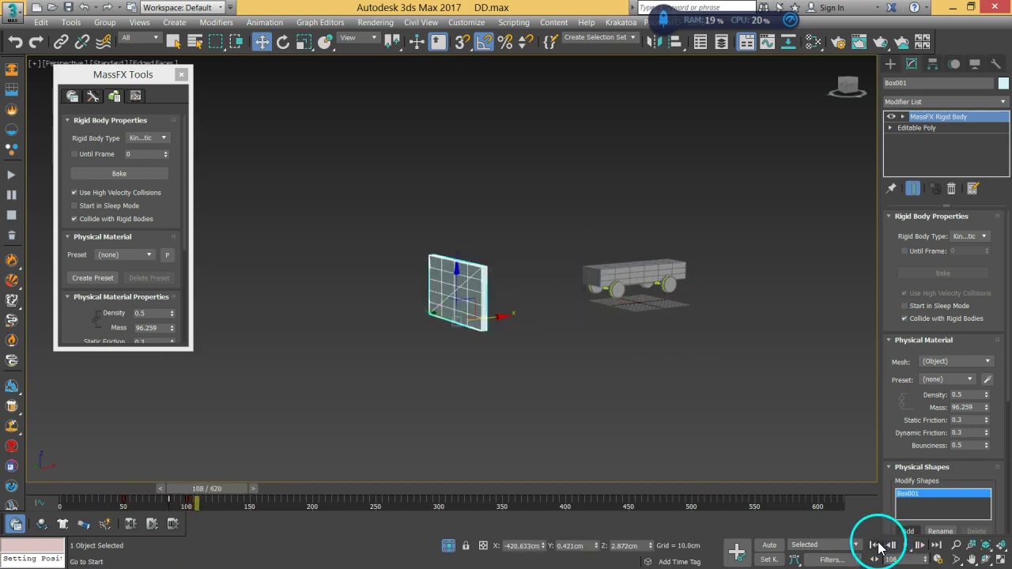
click(874, 544)
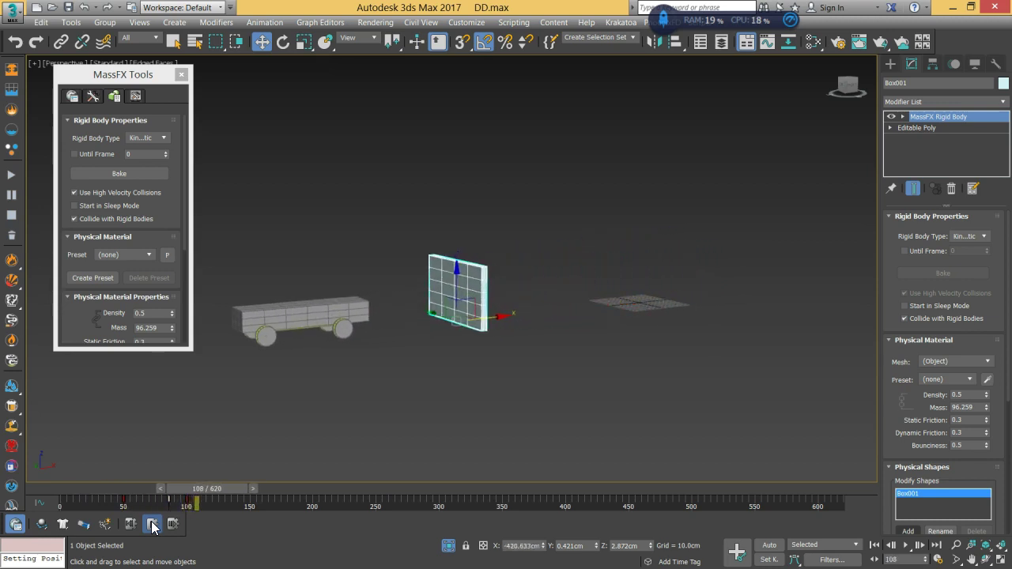
click(153, 525)
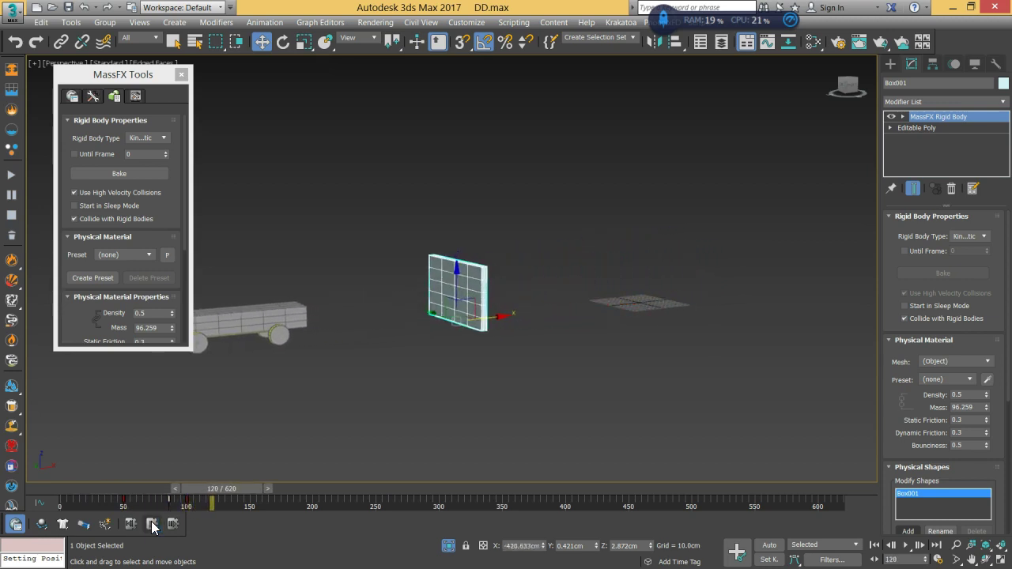
Set the box's rigid body mass to 8000 and rerun the MassFX simulation from the start
click(875, 545)
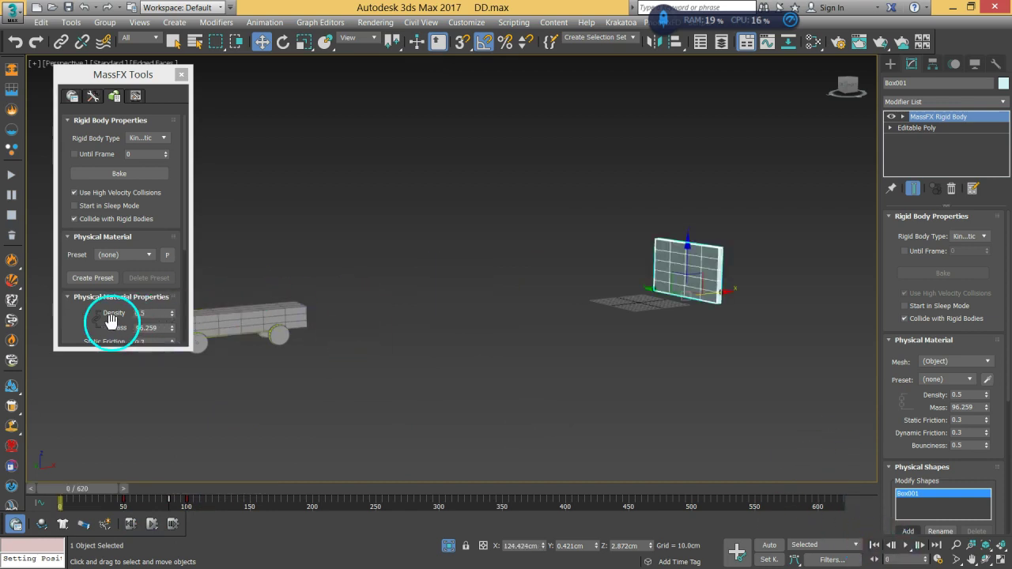
click(162, 327)
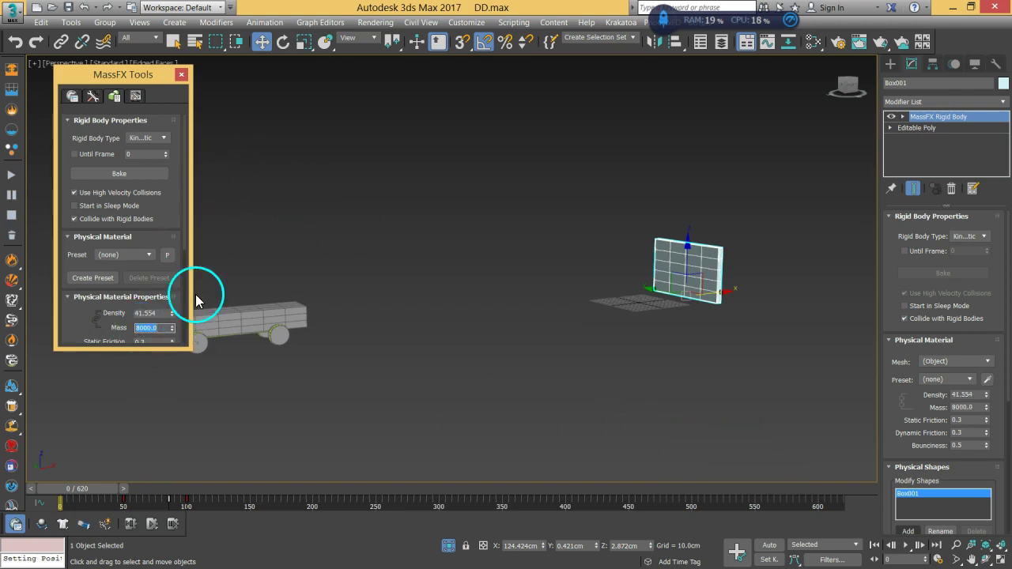
click(131, 525)
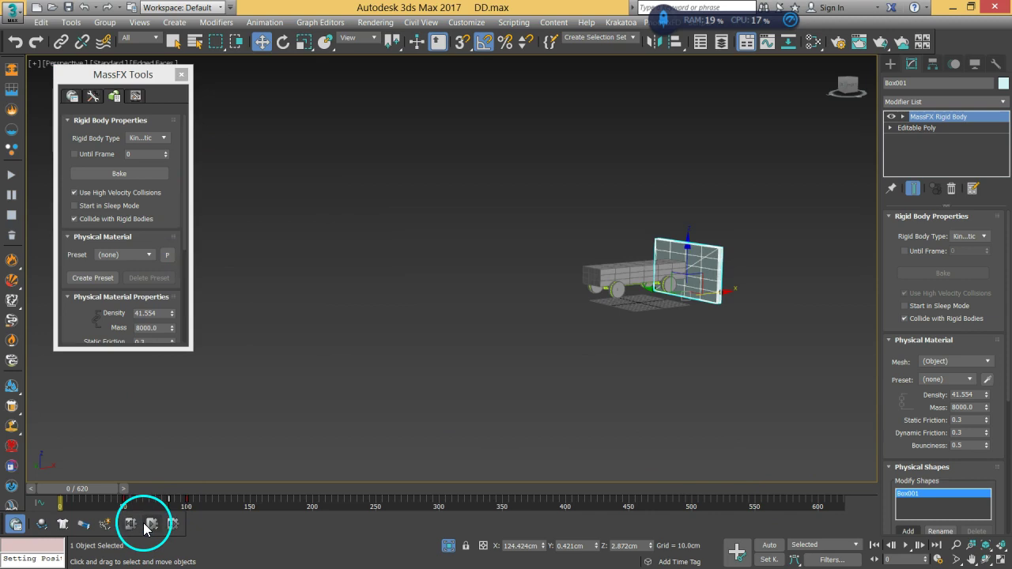
click(150, 525)
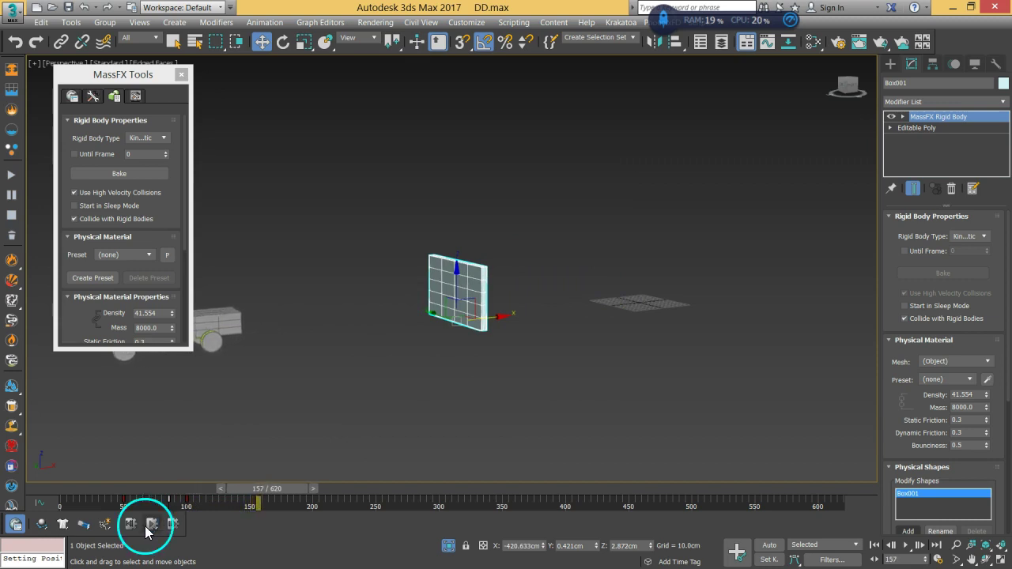
Reset the MassFX simulation and delete the box wall
click(131, 524)
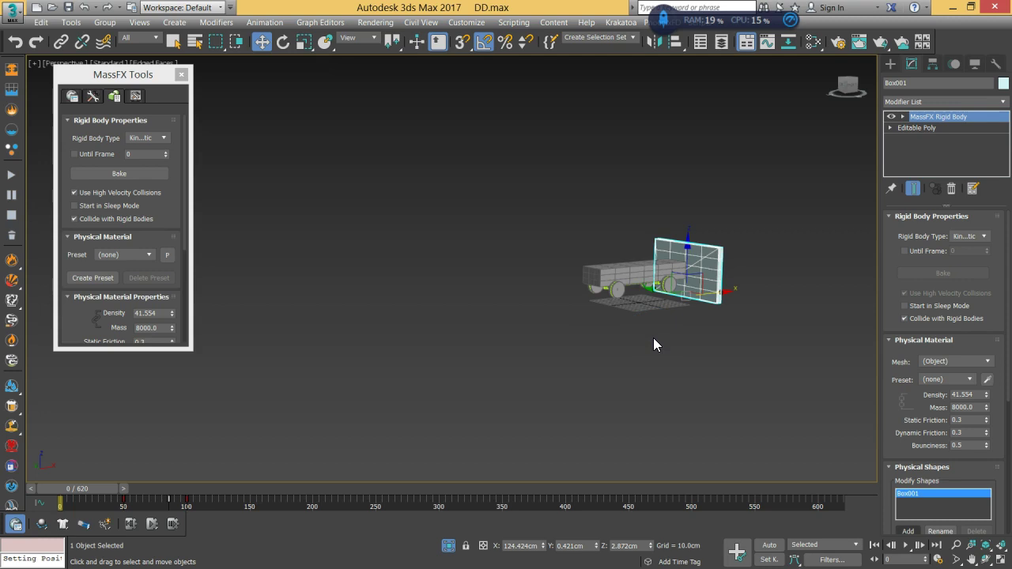
click(714, 309)
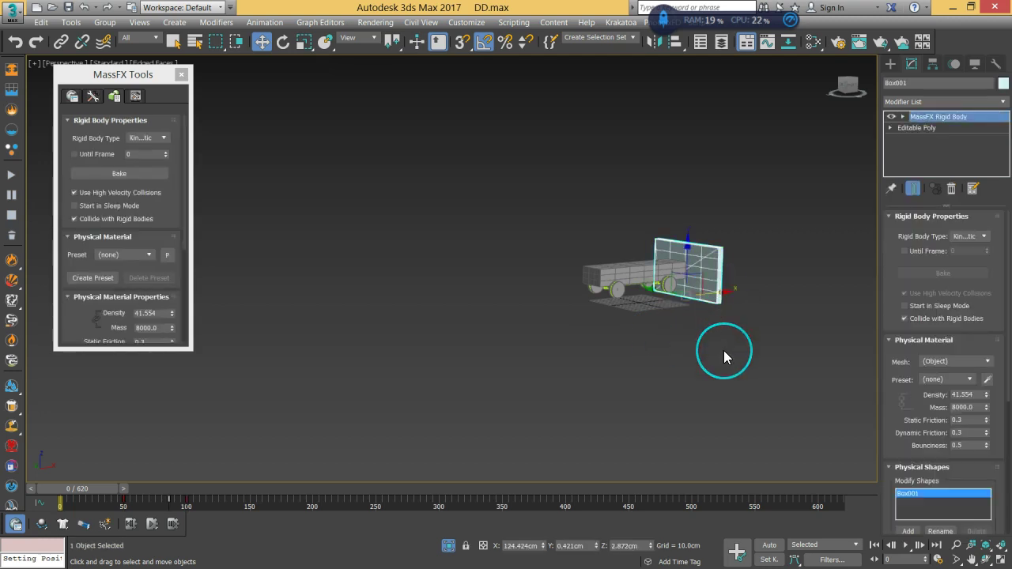
Create a PBomb force space warp with an icon size of about 103 cm and position it beneath the car's chassis
click(891, 65)
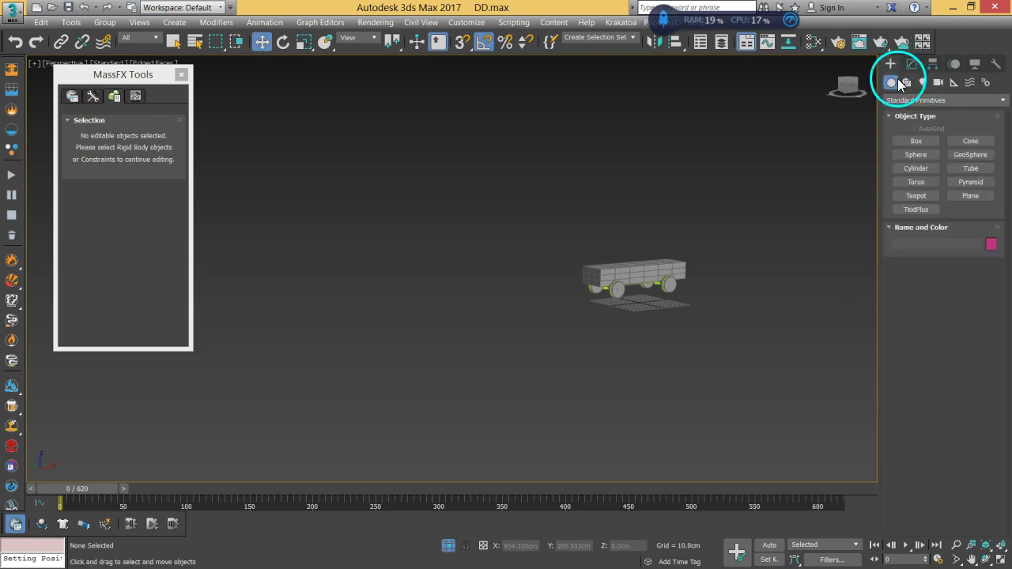
click(970, 83)
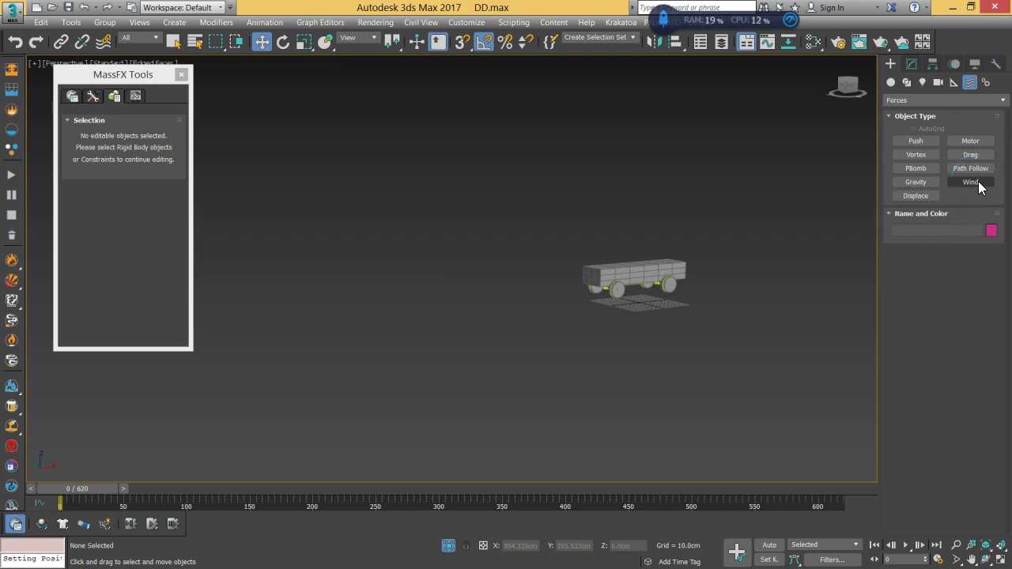
click(914, 169)
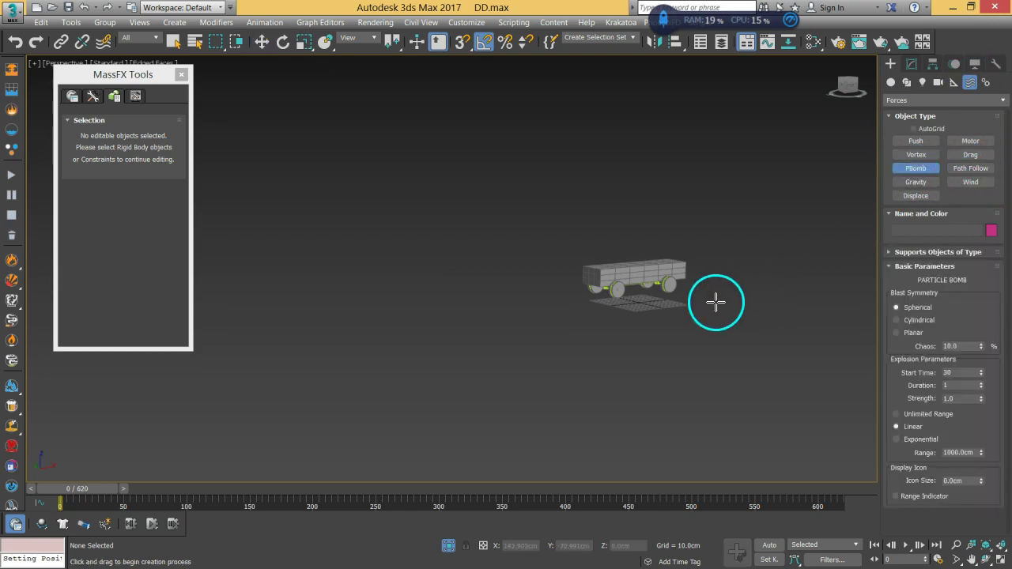
scroll(635, 307, up, 5)
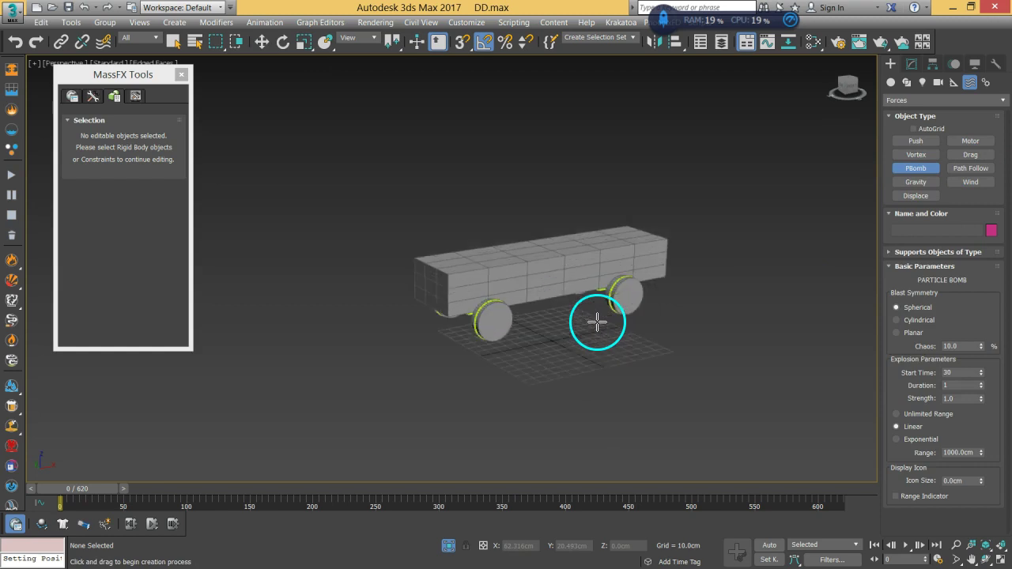
drag(553, 323, 646, 358)
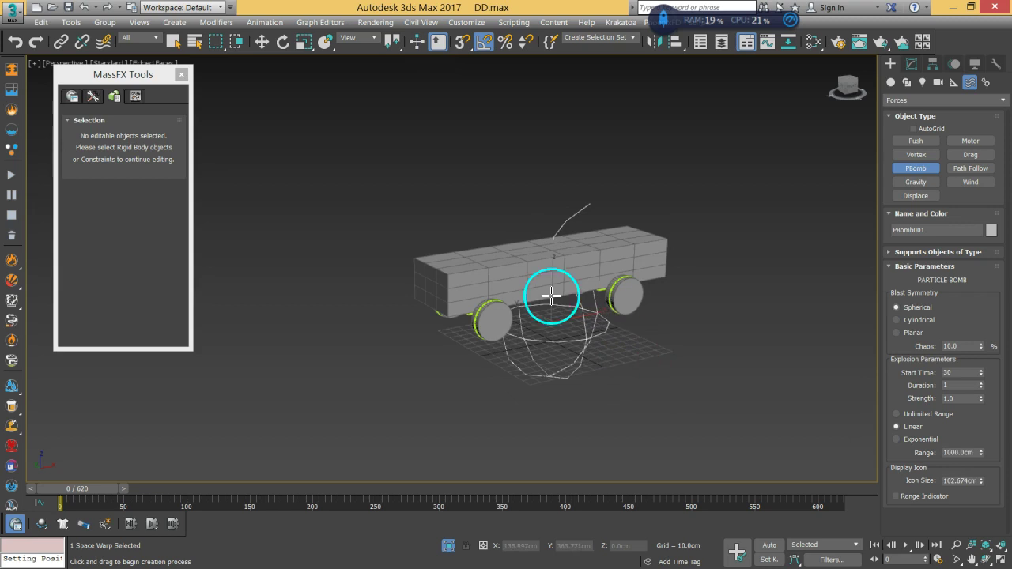
click(261, 41)
alt+middle_drag(554, 297, 617, 323)
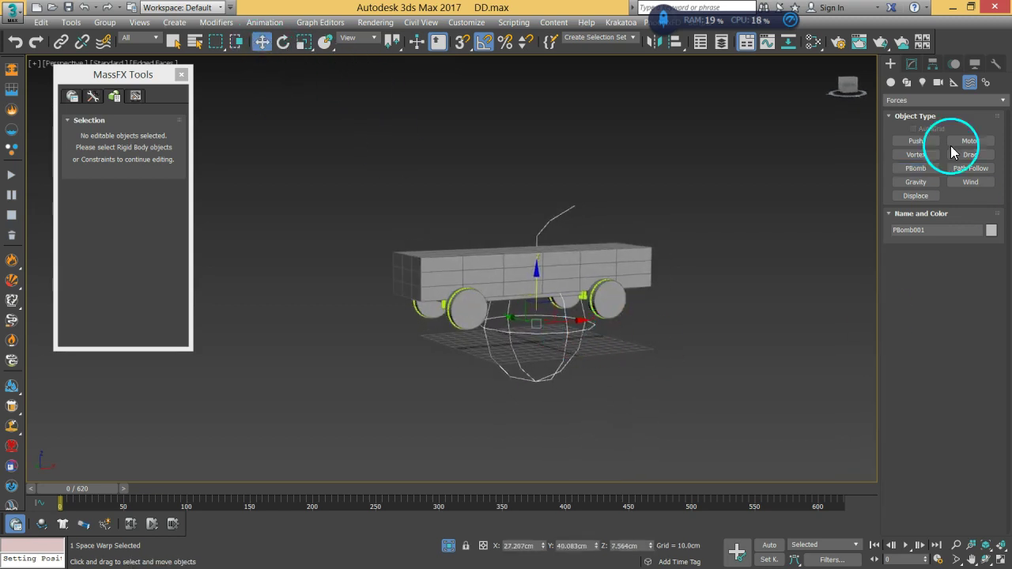
Set the particle bomb's blast symmetry to Planar
click(911, 63)
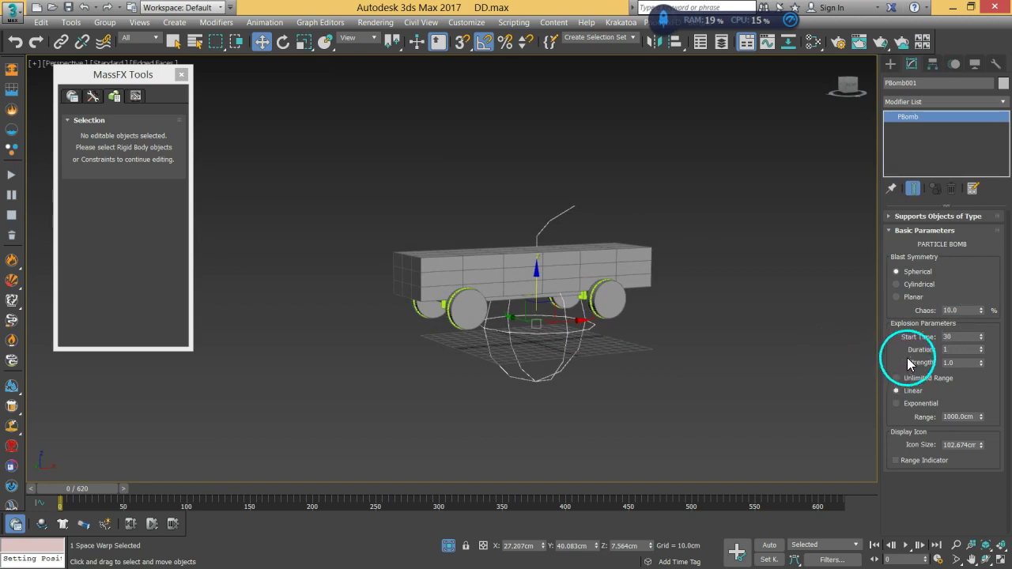
click(914, 286)
click(913, 297)
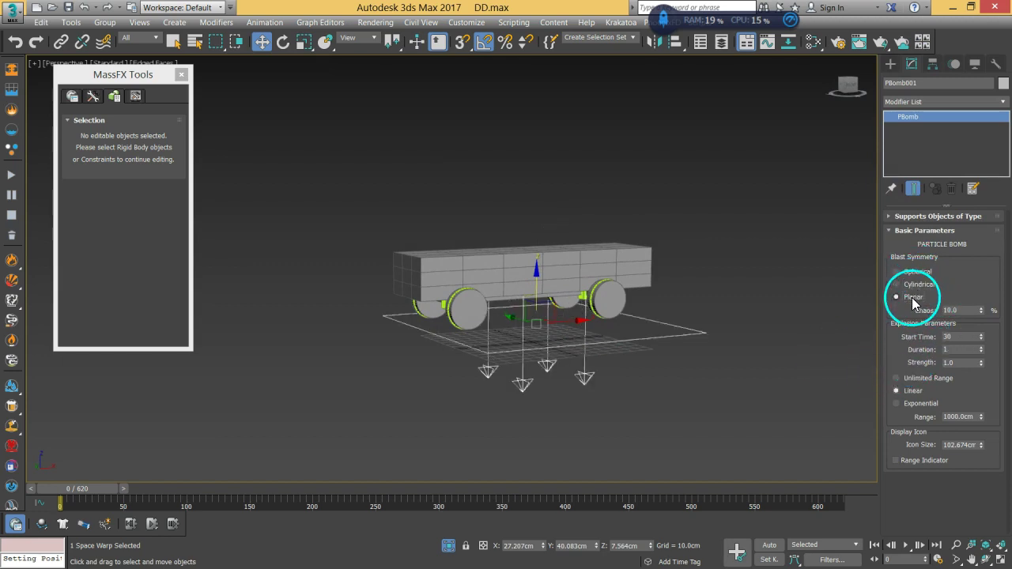
Set the particle bomb's blast symmetry to Spherical with 15.11% chaos, and test it in a MassFX simulation run
click(916, 272)
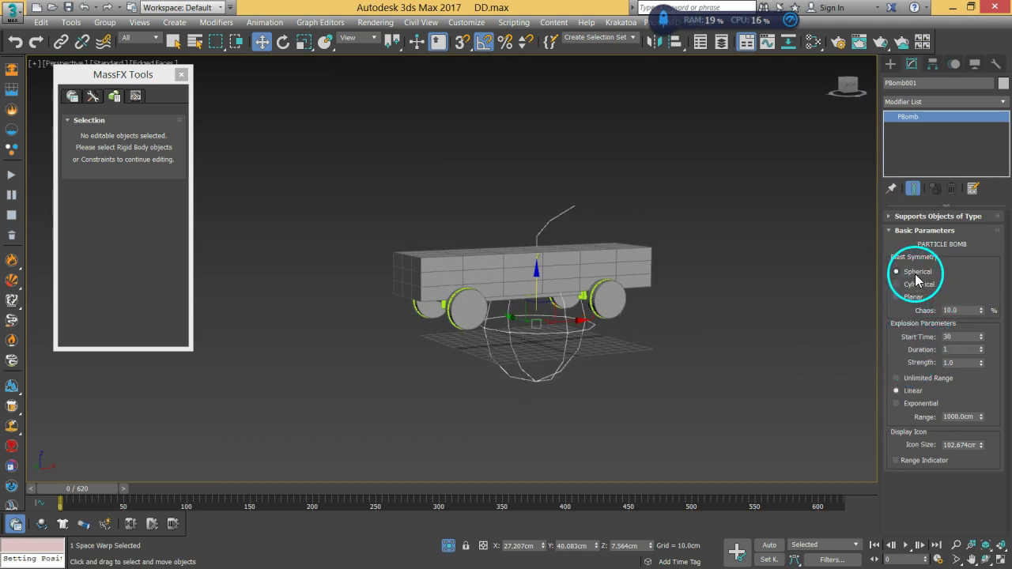
drag(981, 309, 961, 337)
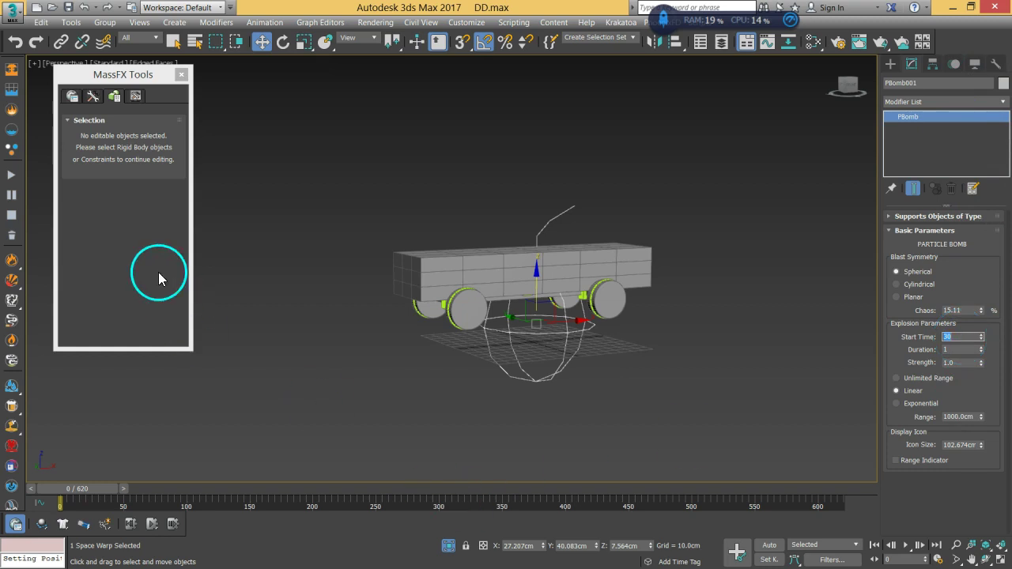
click(152, 526)
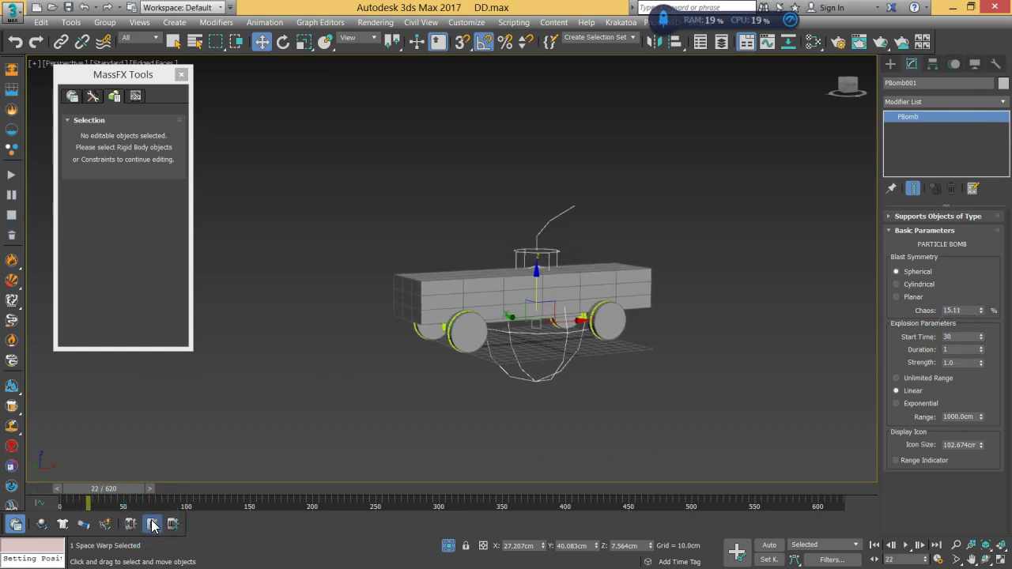
click(131, 523)
Set the particle bomb's start time to 20, then run and reset the MassFX simulation
double_click(952, 338)
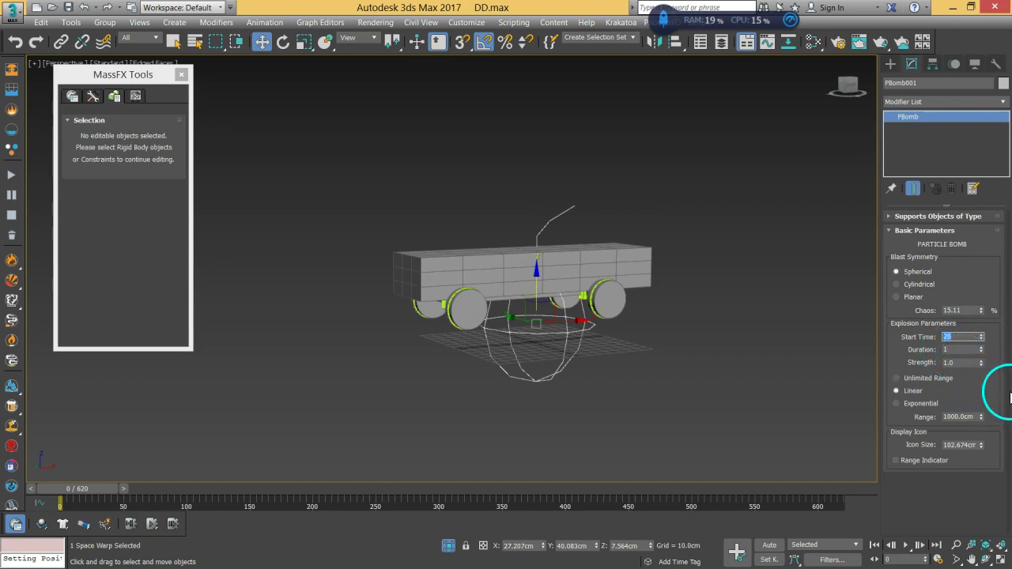
click(131, 523)
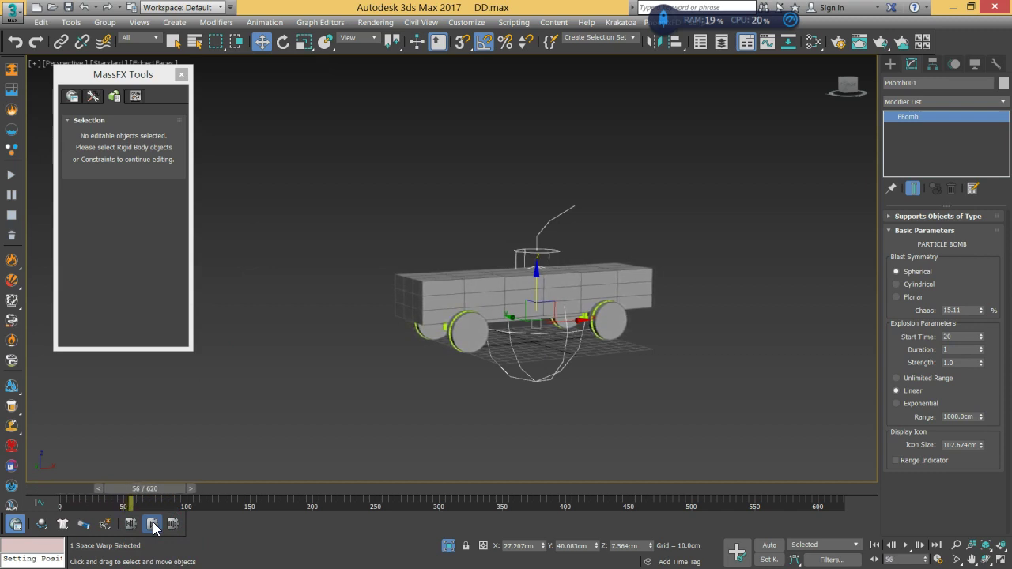
click(133, 525)
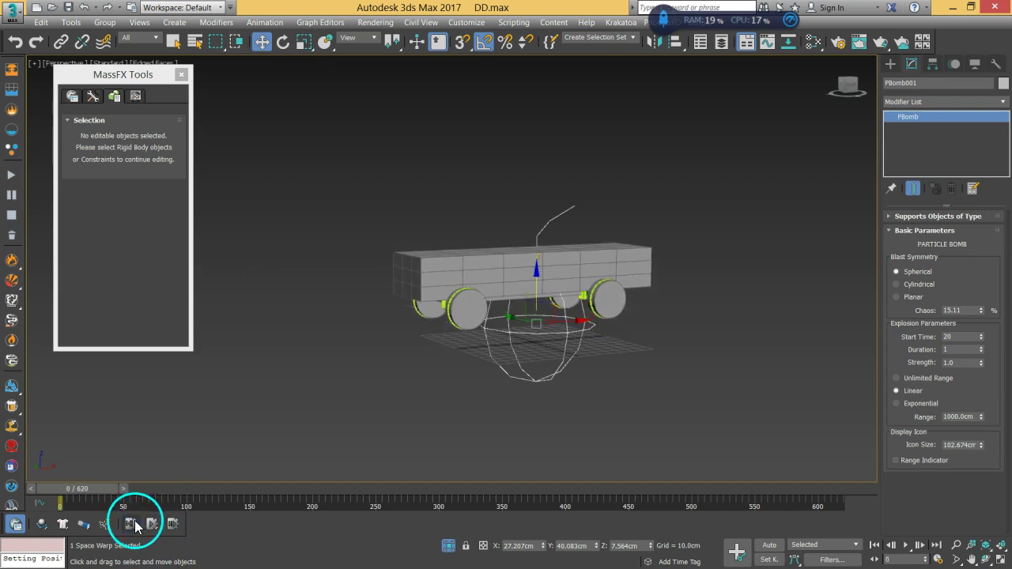
Look through the MassFX world, simulation and display settings for a place to assign scene forces
click(72, 96)
drag(156, 297, 153, 226)
click(72, 96)
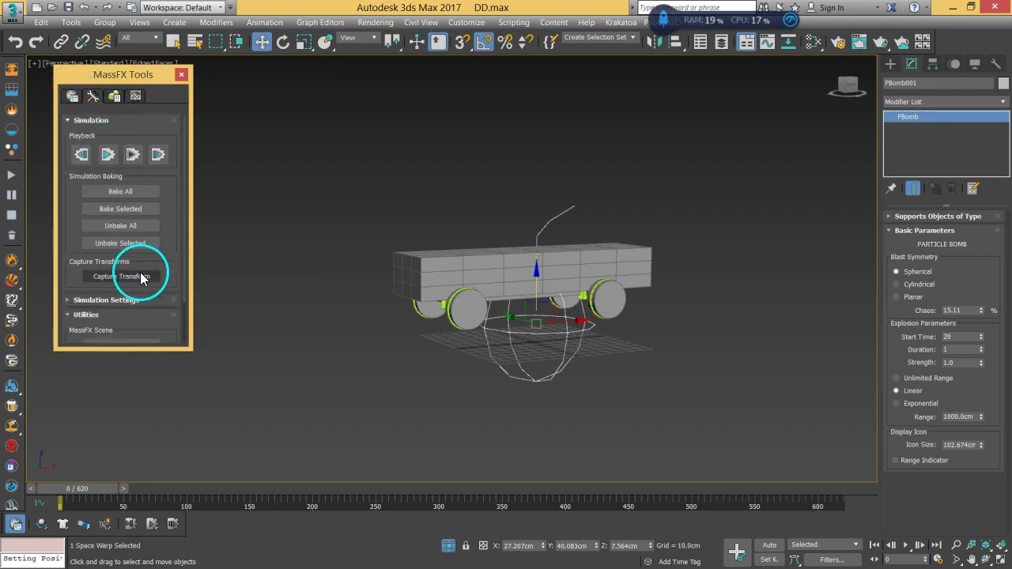
drag(149, 325, 158, 218)
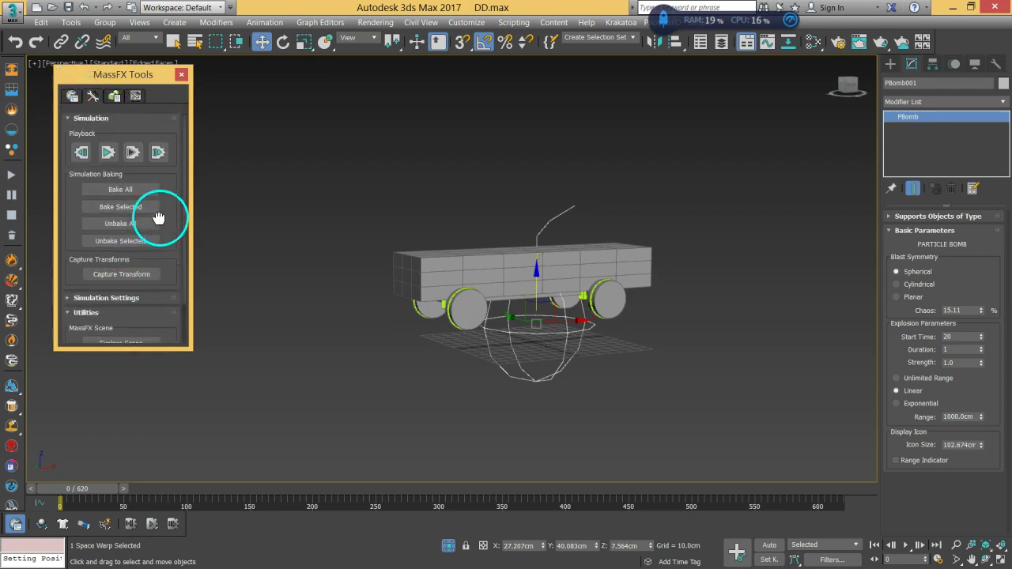
click(146, 297)
mouse_move(150, 326)
mouse_down()
mouse_move(150, 210)
mouse_move(143, 334)
mouse_up()
click(115, 97)
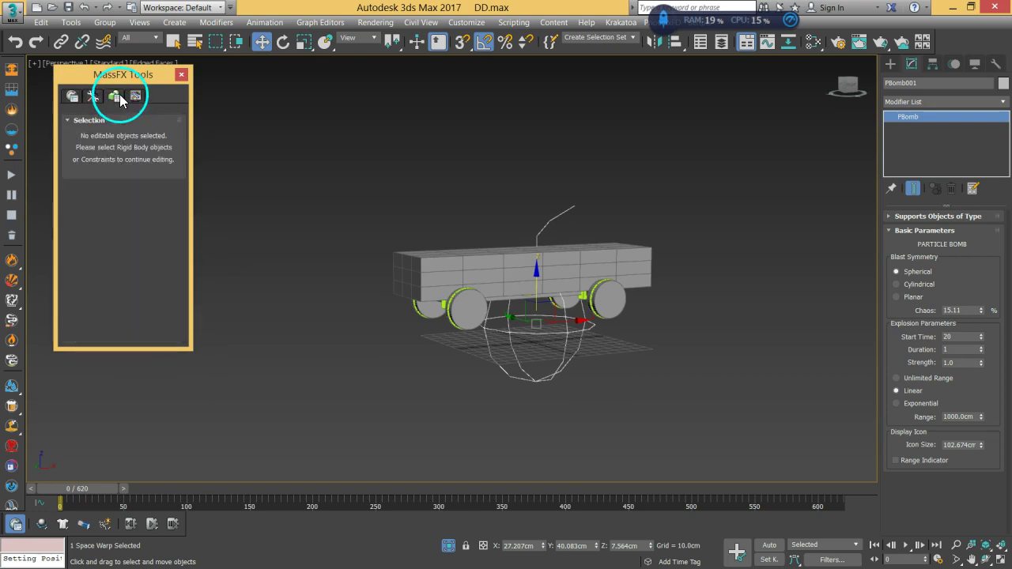
click(133, 96)
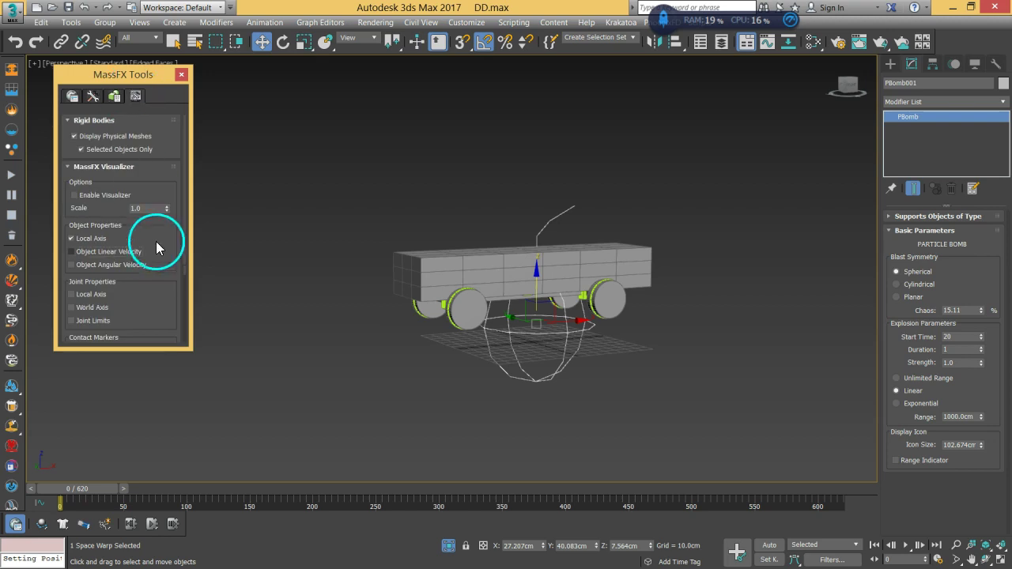
drag(158, 339, 158, 184)
scroll(150, 174, up, 5)
click(71, 98)
drag(147, 266, 156, 122)
click(145, 238)
drag(158, 261, 177, 385)
click(92, 96)
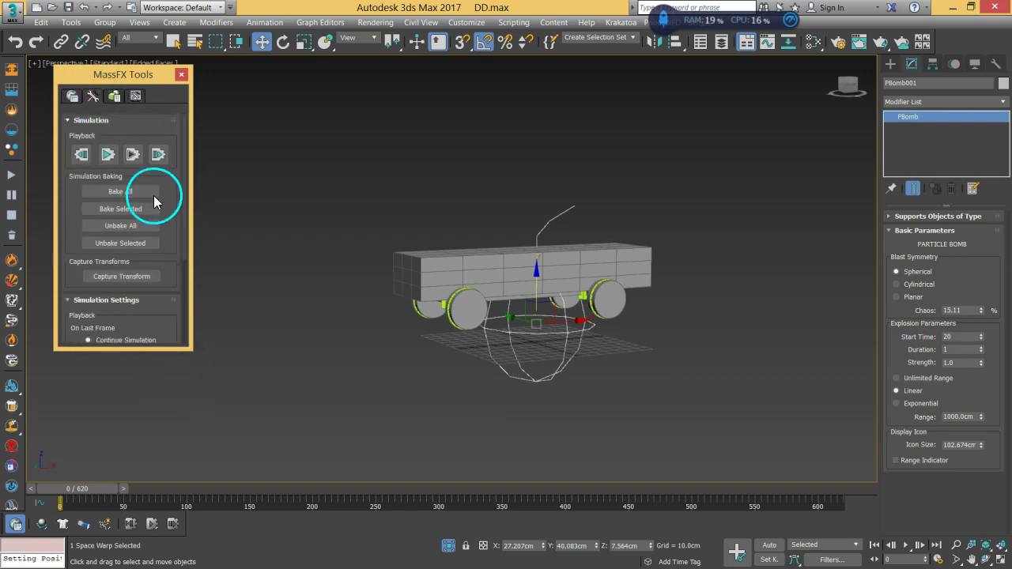
Add PBomb001 to the scene forces applied to the car body's rigid body, and test the simulation
click(417, 263)
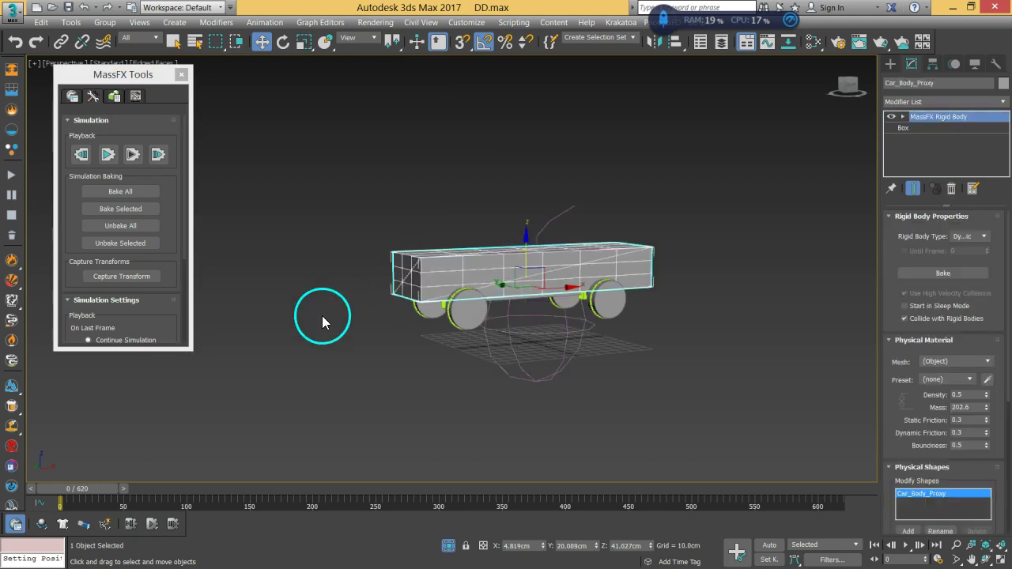
click(112, 96)
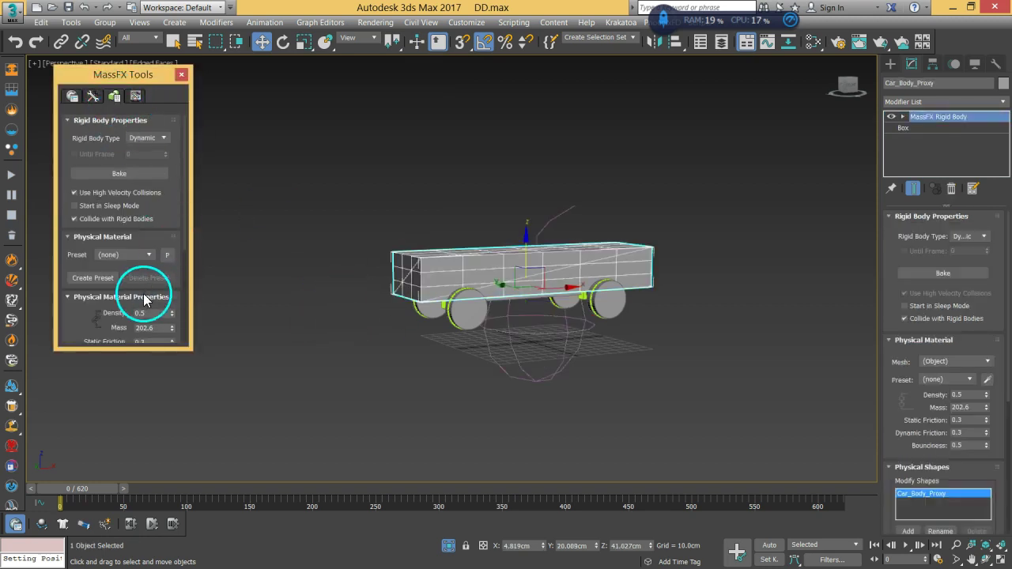
drag(81, 320, 85, 95)
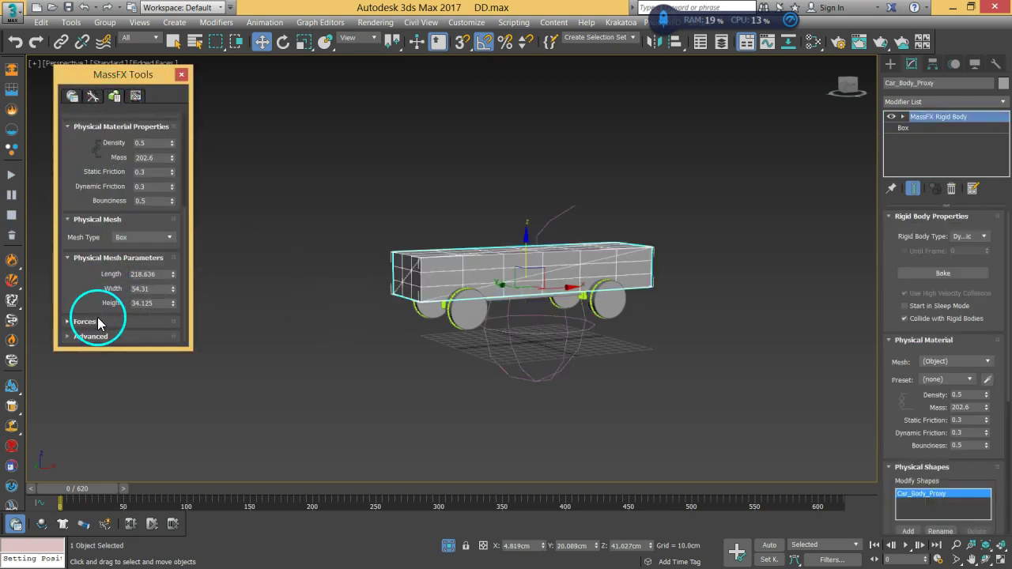
scroll(95, 310, down, 3)
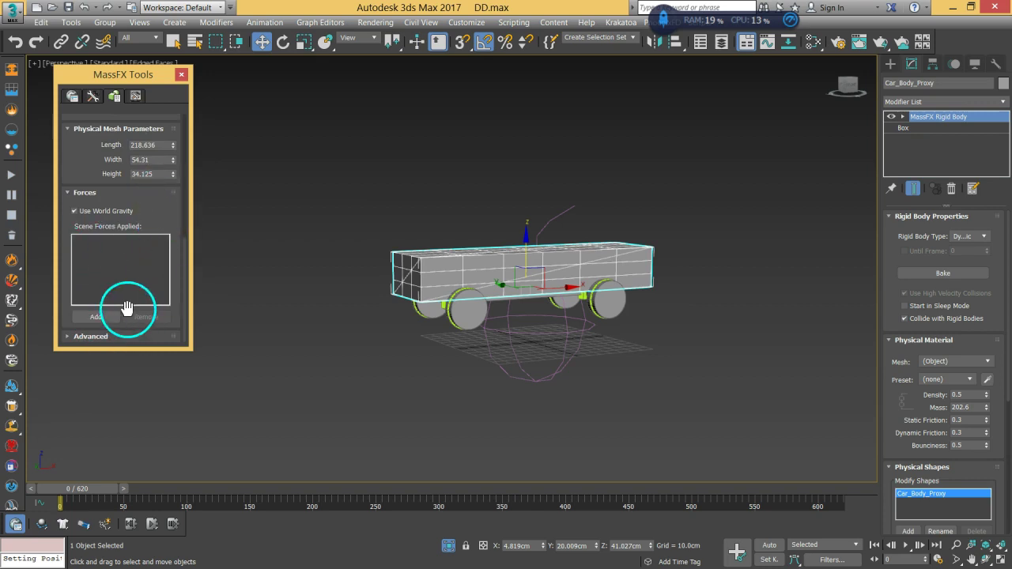
click(102, 319)
click(509, 334)
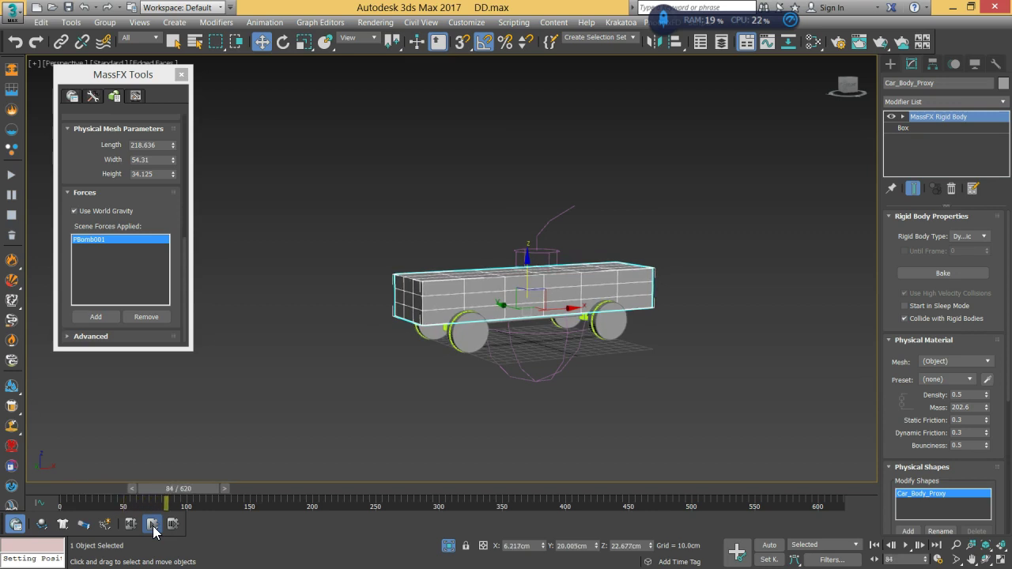
click(135, 530)
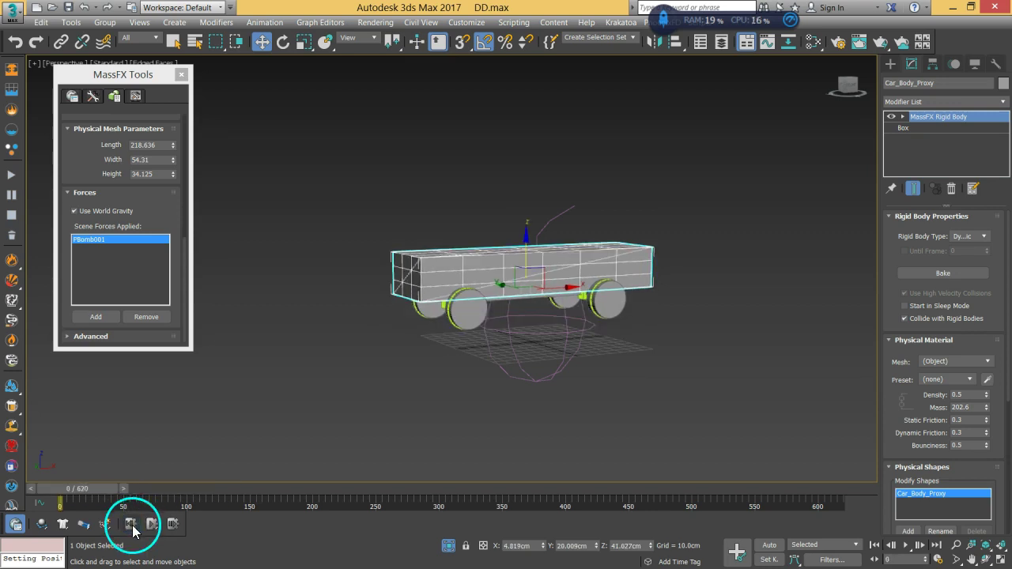
Set the particle bomb's strength to 50, check the force assigned to the car body, and rerun the simulation
click(524, 361)
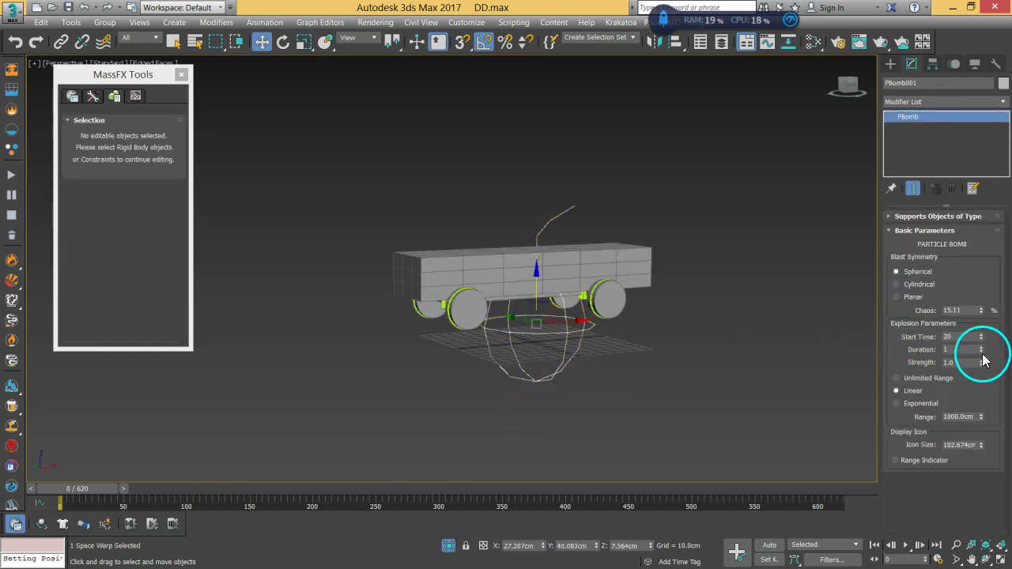
drag(981, 366, 909, 368)
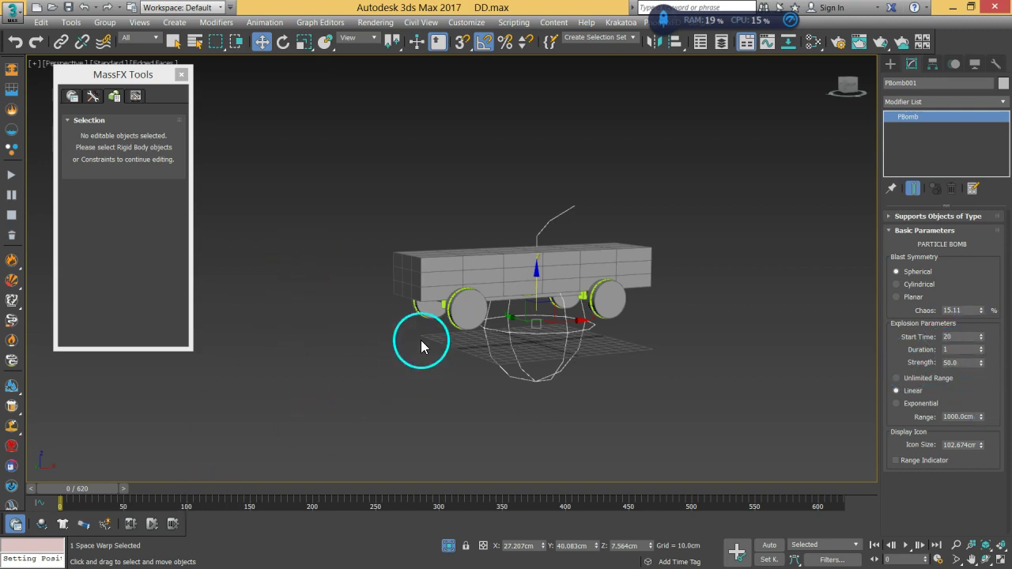
click(430, 286)
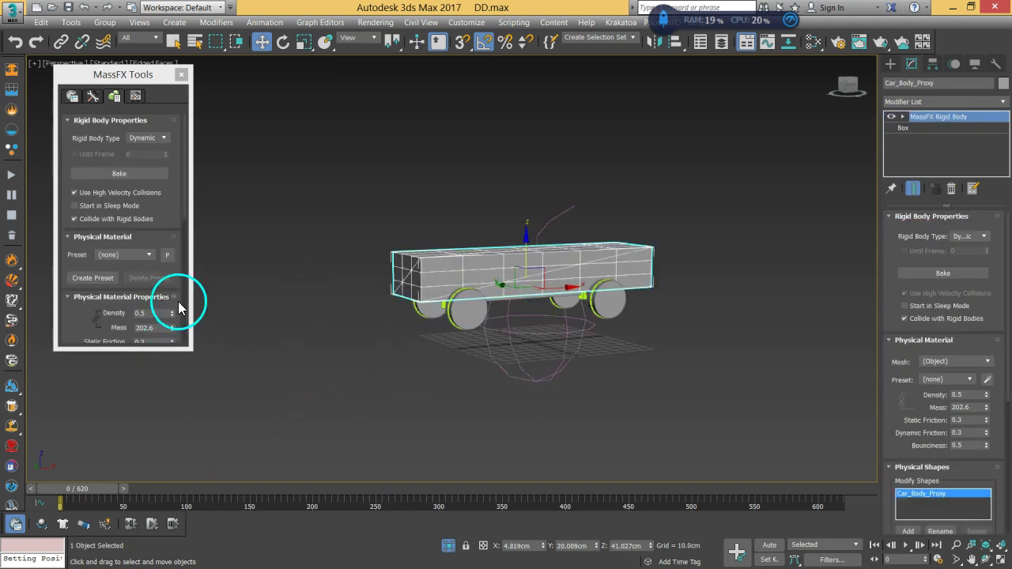
drag(86, 312, 94, 68)
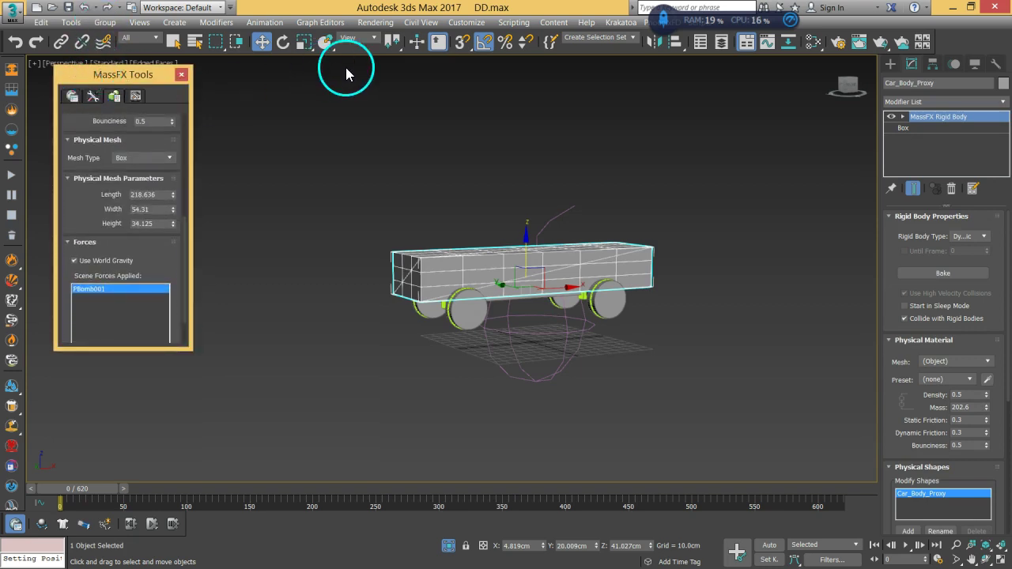
click(131, 524)
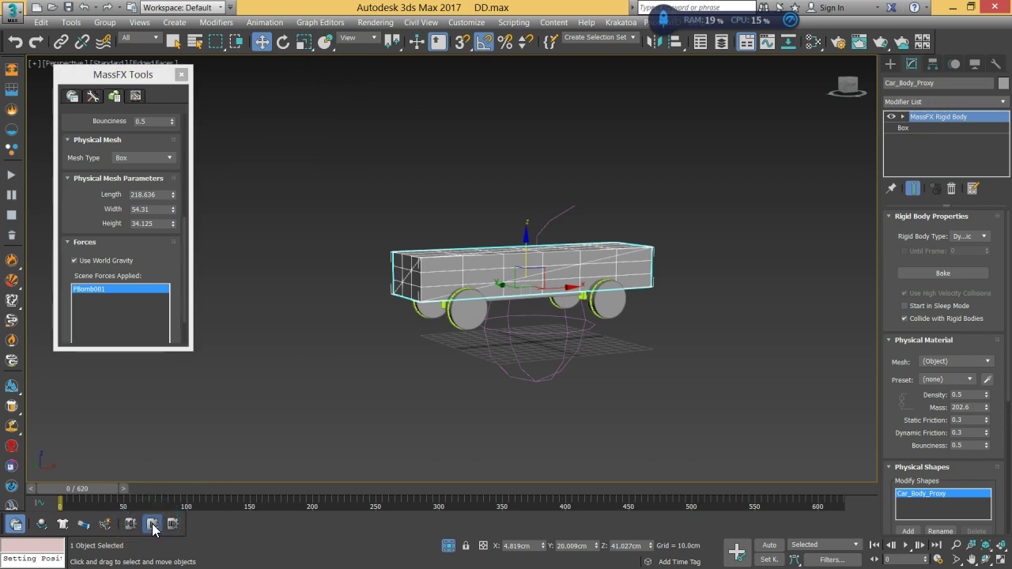
click(153, 524)
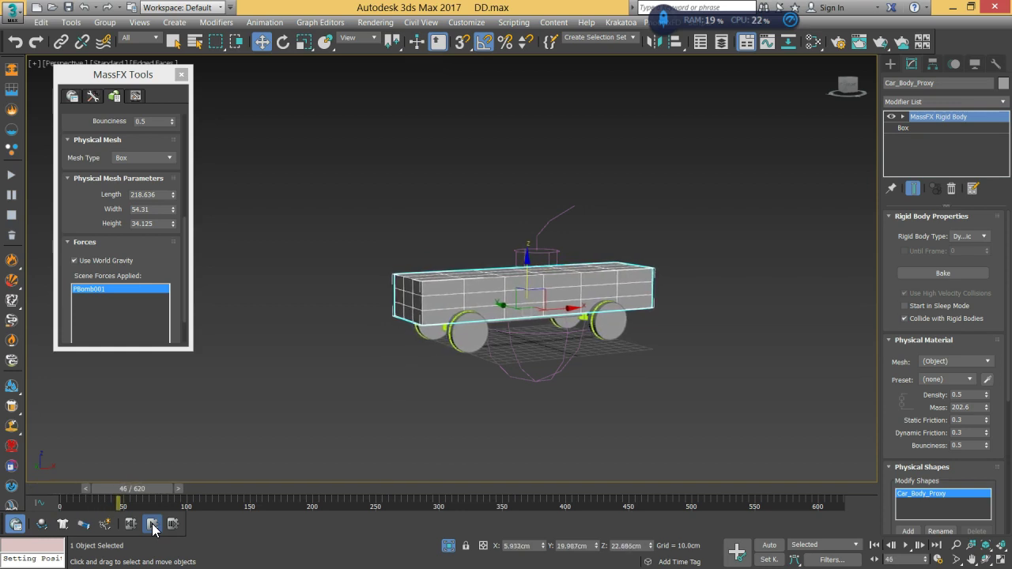
click(130, 524)
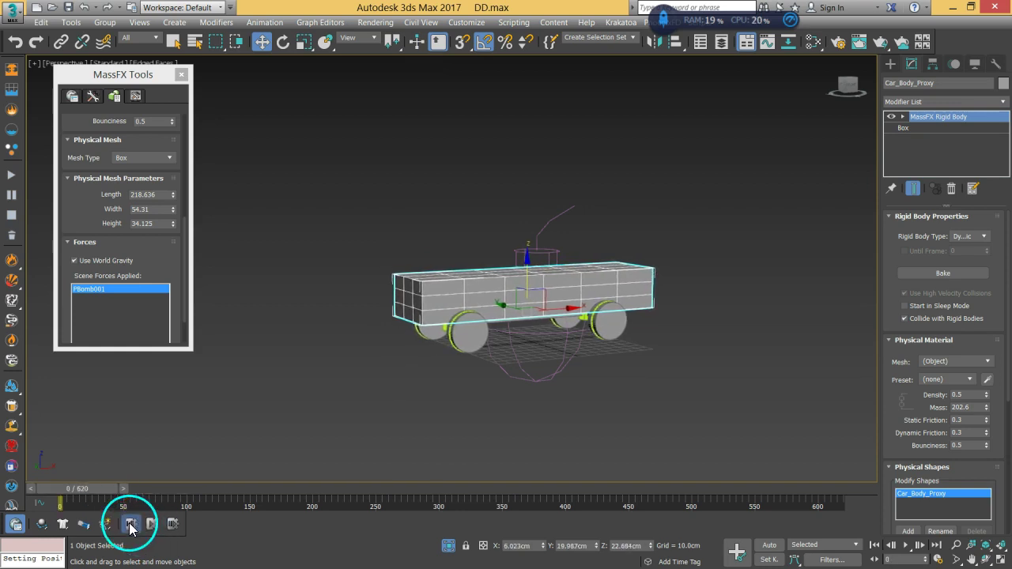
Set the particle bomb's chaos to 80% and duration to 5, and turn its range indicator off after checking it
click(530, 375)
click(526, 364)
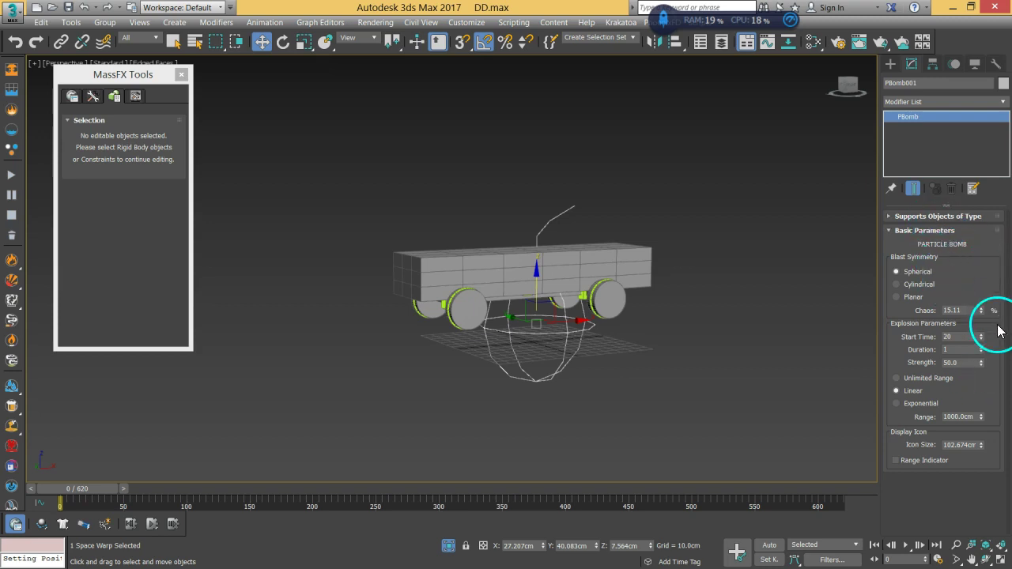
click(927, 216)
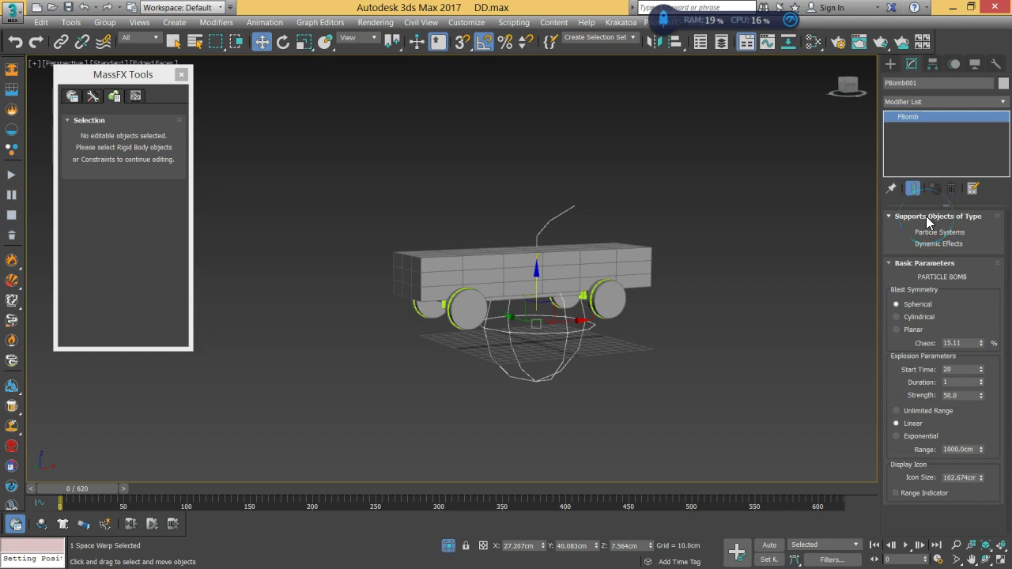
click(928, 219)
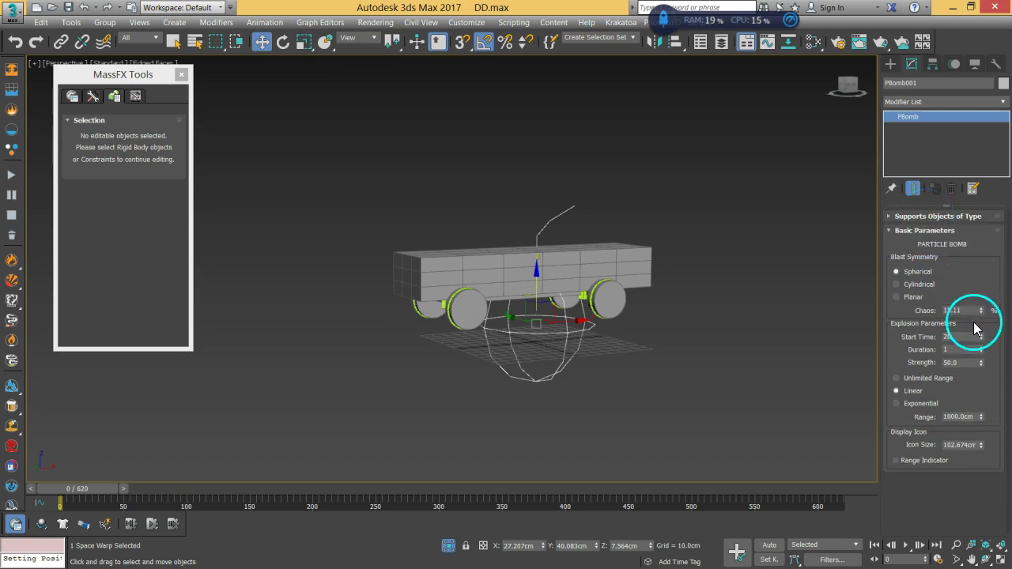
drag(970, 310, 903, 317)
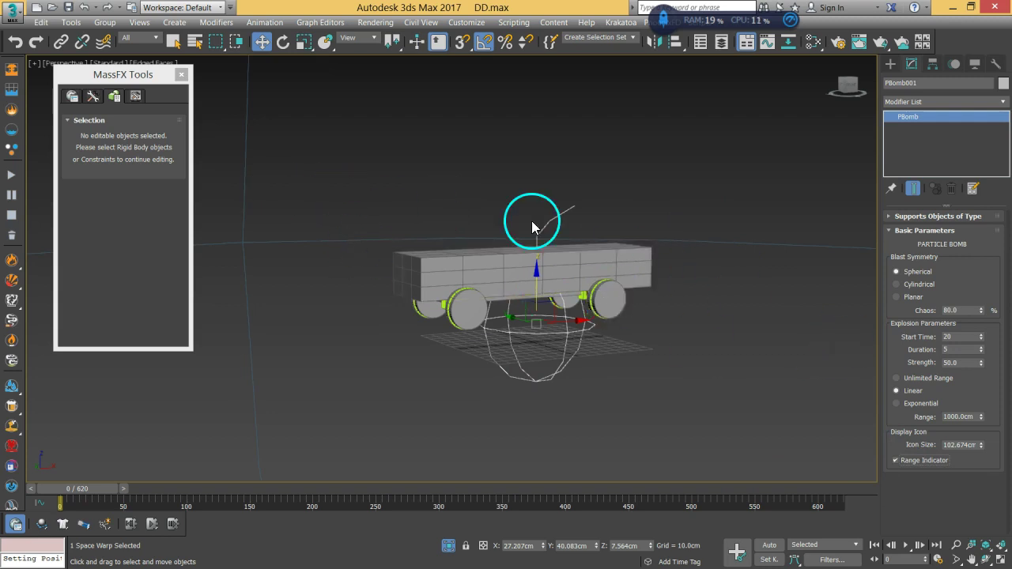
click(895, 460)
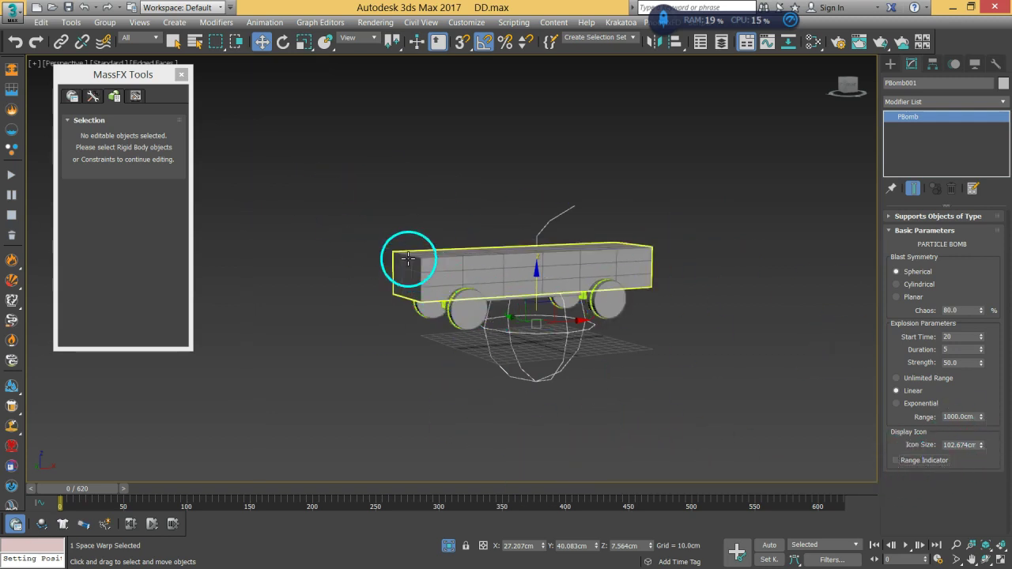
drag(343, 208, 711, 378)
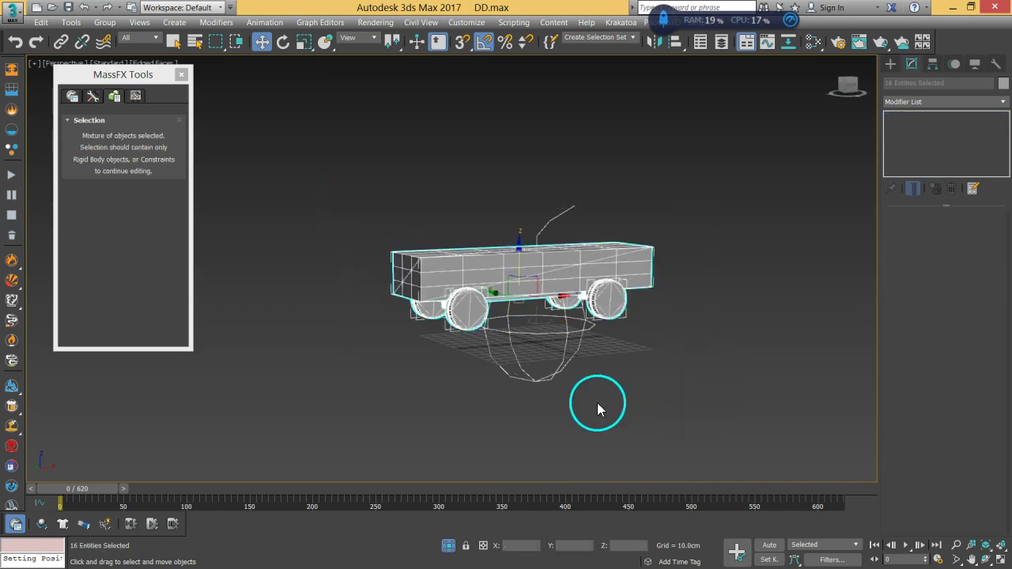
click(403, 355)
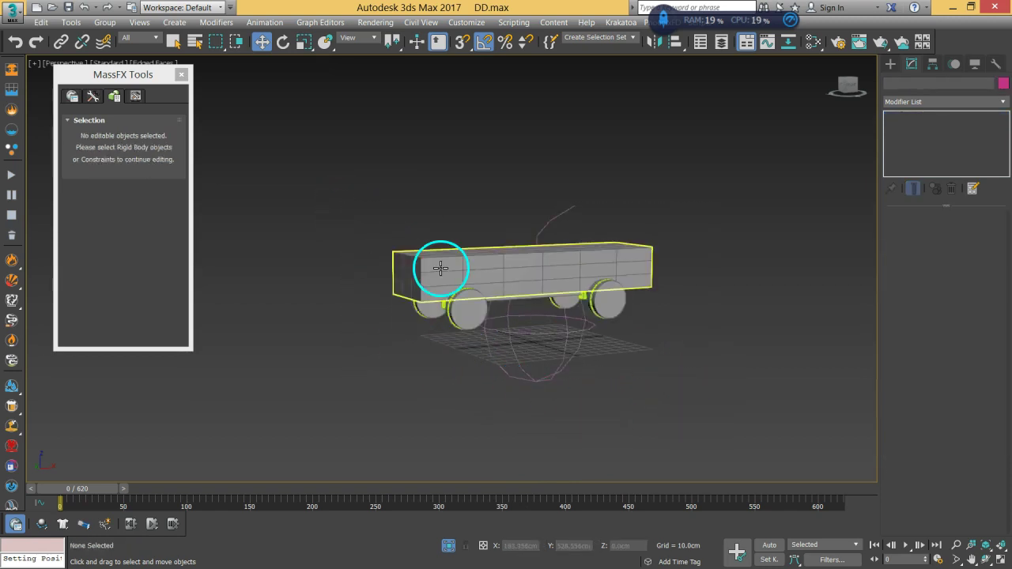
click(415, 321)
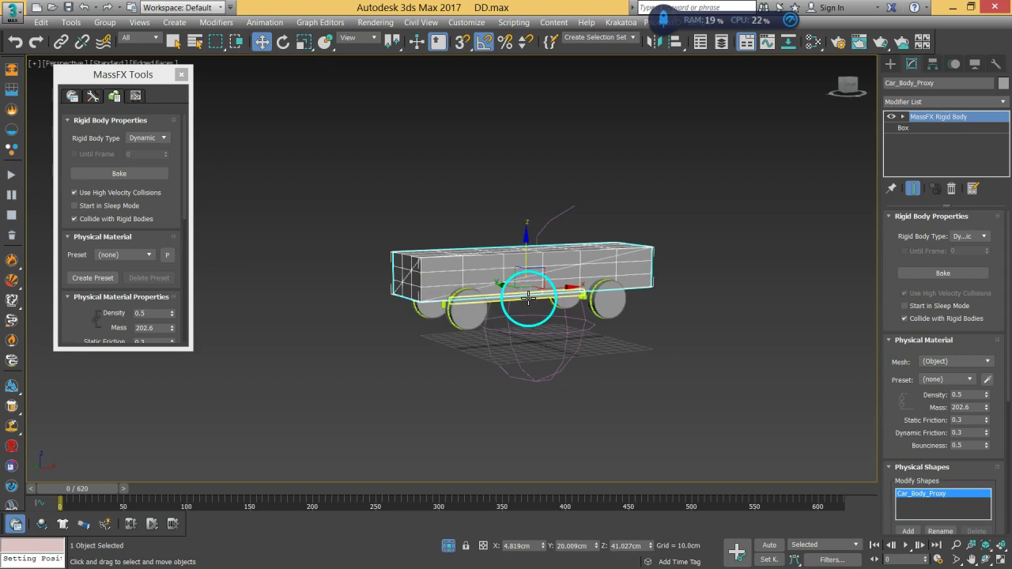
click(527, 297)
drag(84, 328, 101, 99)
click(580, 208)
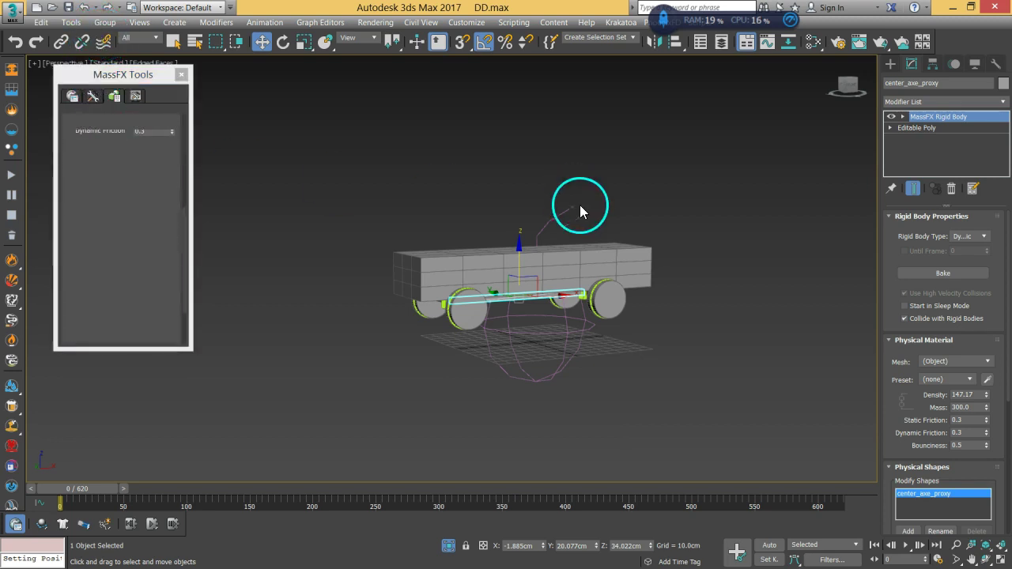
Add PBomb001 to the scene forces applied to the car body, its axles and three of its wheels
alt+middle_drag(606, 264, 561, 294)
scroll(565, 273, up, 5)
click(644, 301)
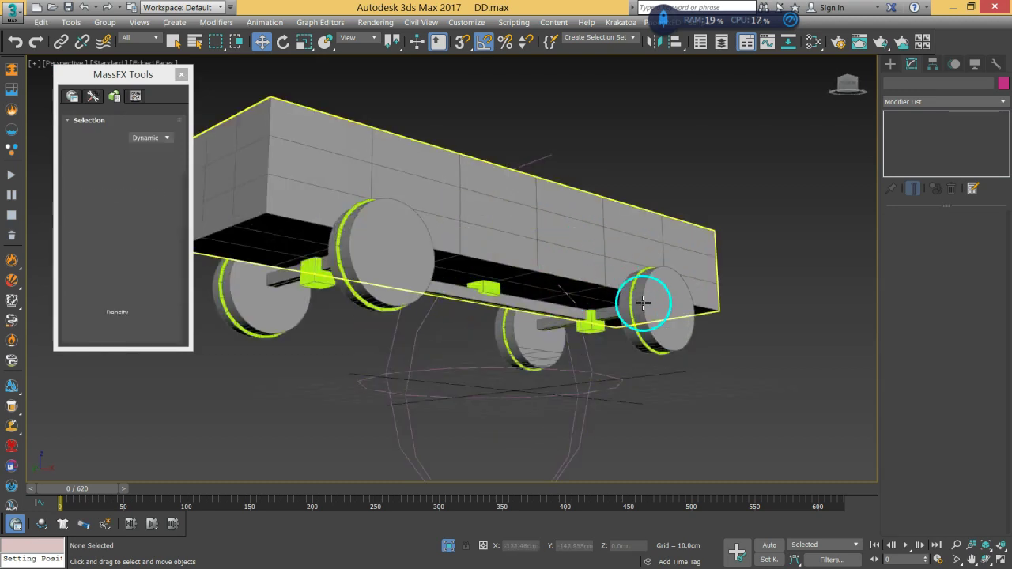
ctrl+click(647, 302)
ctrl+click(601, 320)
ctrl+click(386, 298)
ctrl+click(277, 273)
ctrl+click(266, 296)
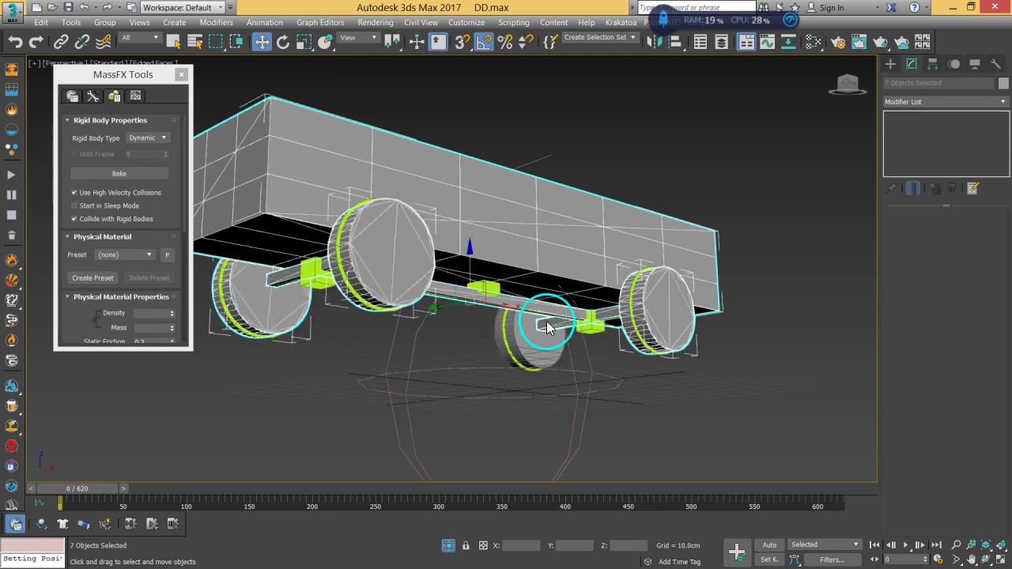
middle_drag(442, 273, 454, 269)
scroll(454, 269, down, 3)
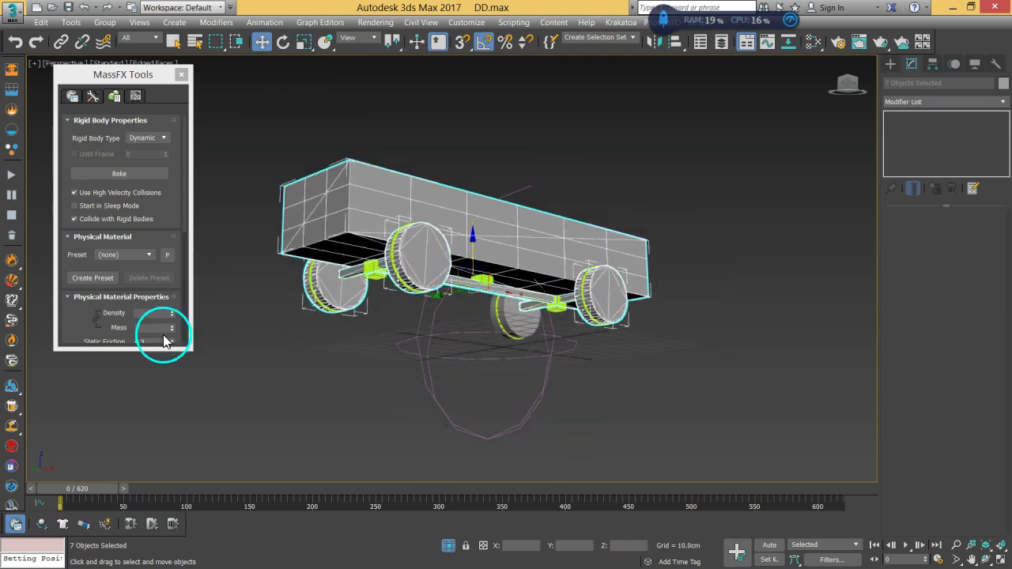
drag(84, 330, 99, 95)
click(98, 317)
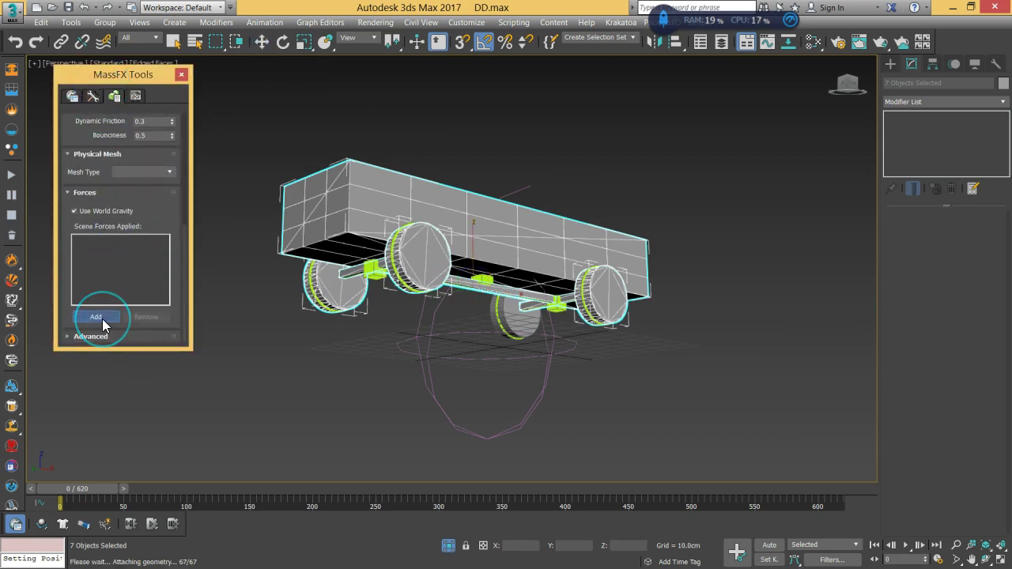
click(430, 380)
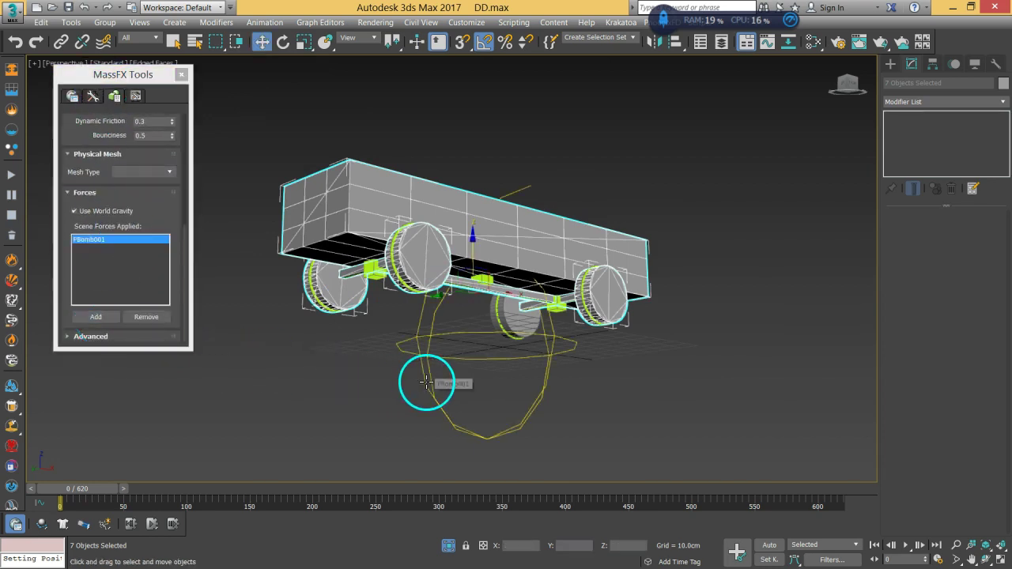
Test the bomb's effect on the car rig in the simulation and reset it to the first frame
scroll(592, 351, down, 4)
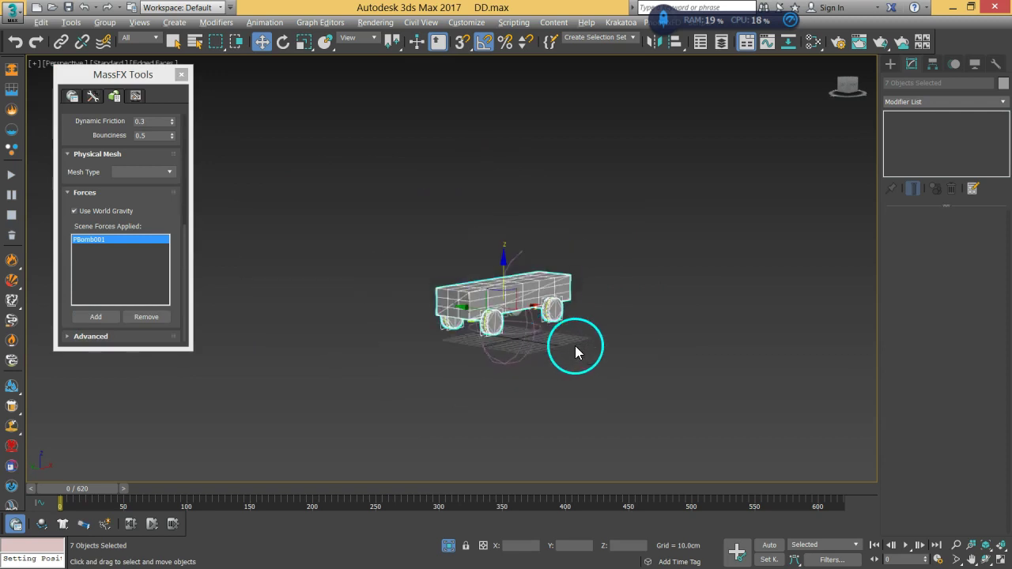
click(152, 525)
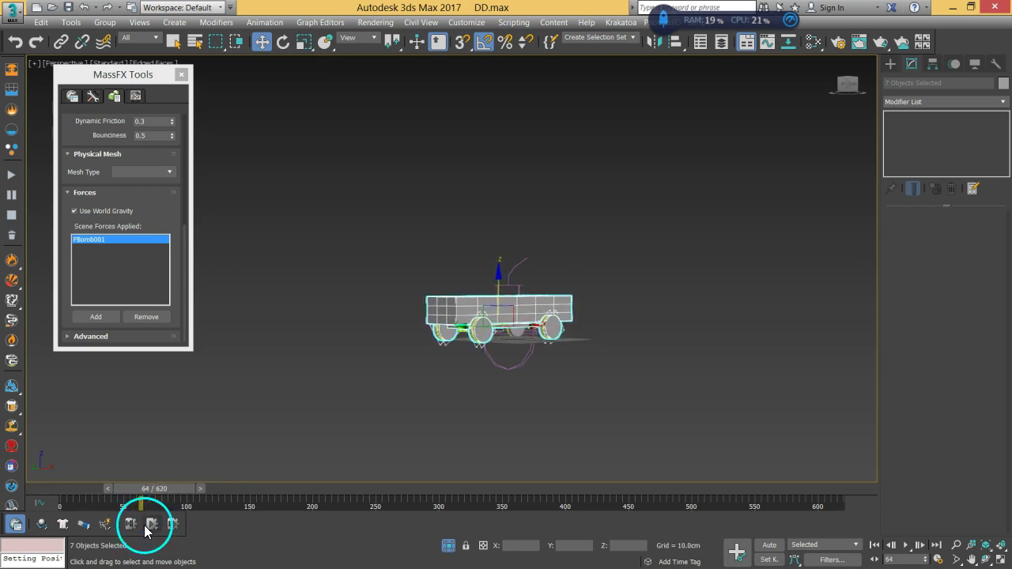
click(130, 524)
Raise the particle bomb's strength to 303.5 and rerun the simulation before resetting it
click(489, 362)
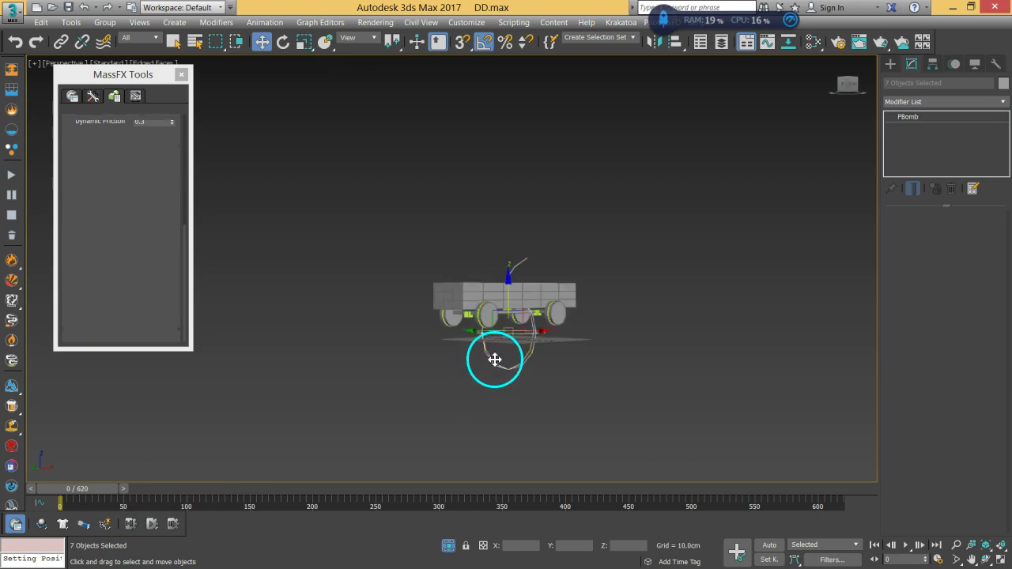
click(994, 466)
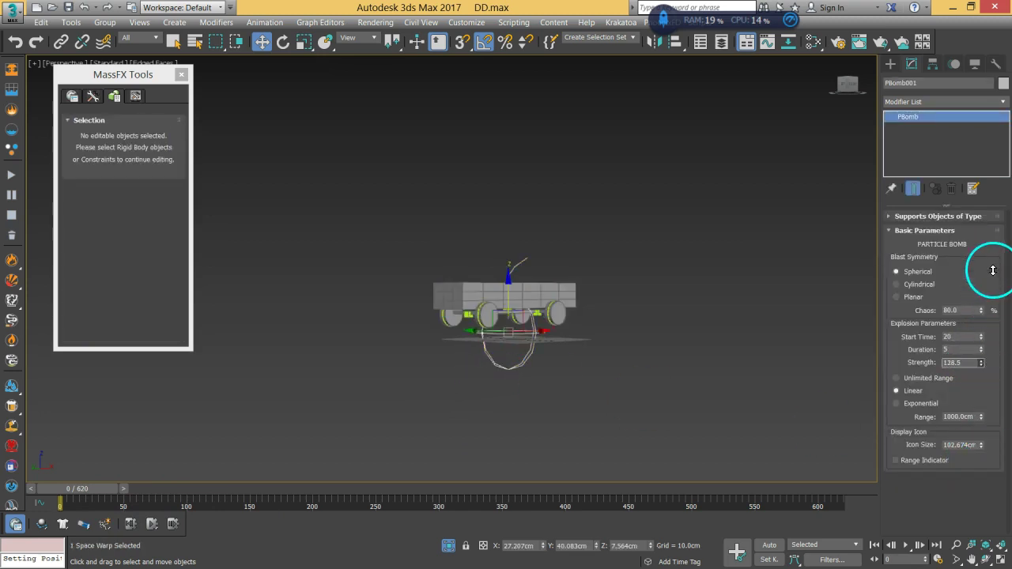
click(155, 525)
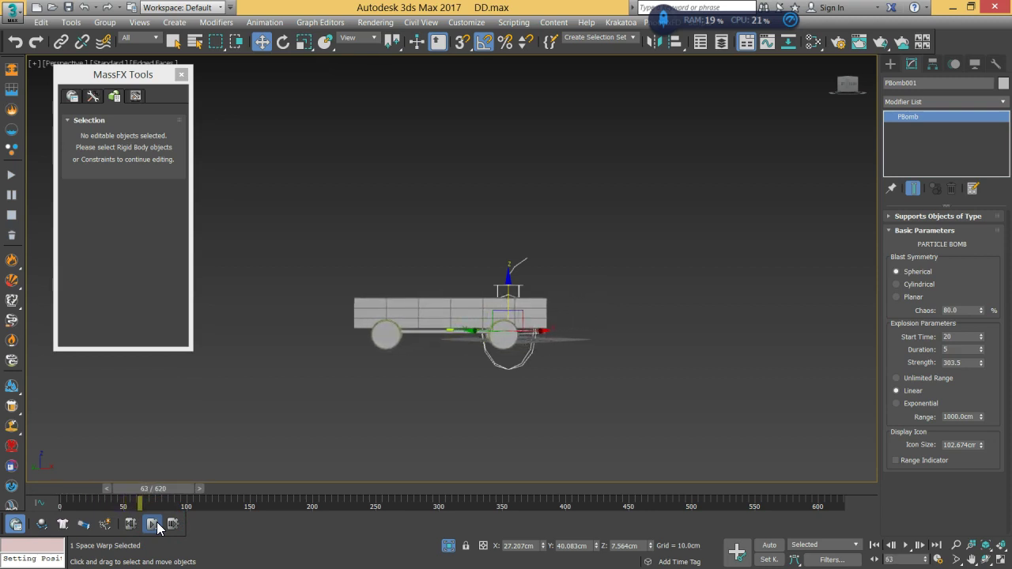
click(131, 525)
Delete the particle bomb under the car from the scene
click(512, 378)
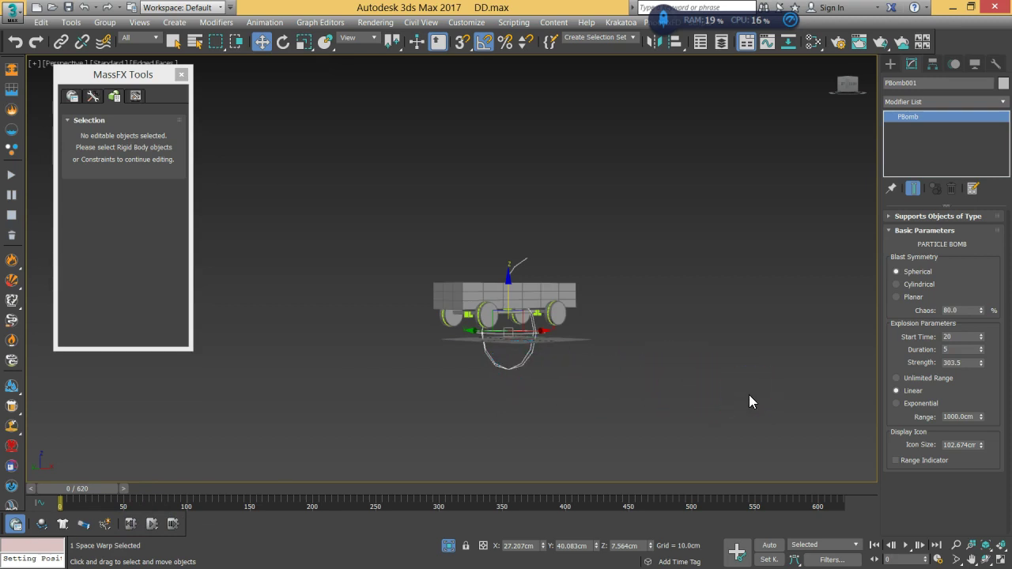
alt+middle_drag(646, 357, 628, 420)
click(627, 412)
click(925, 129)
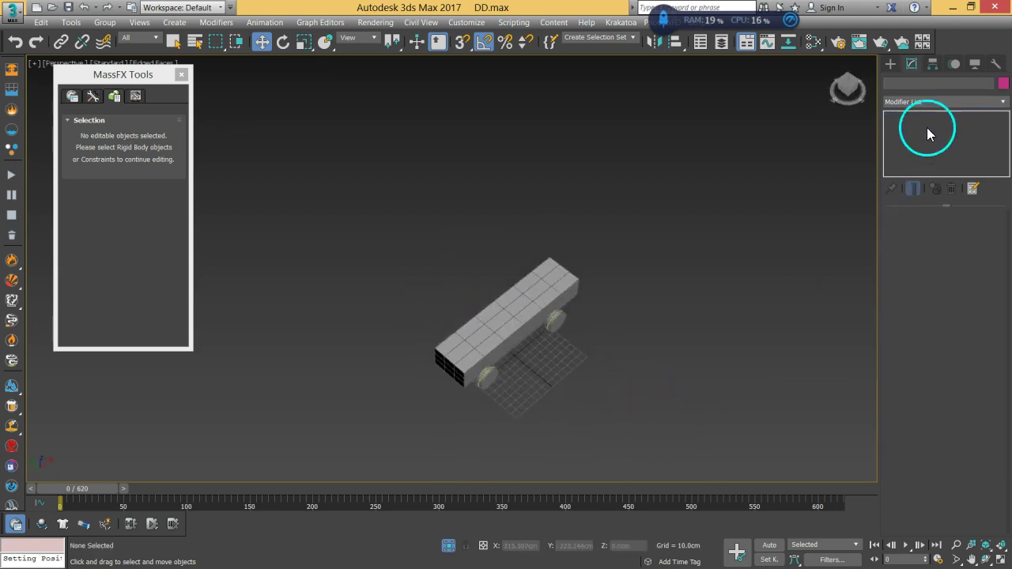
Create a Wind space warp beside the car with an icon size of about 34 cm
click(890, 64)
click(969, 82)
click(970, 181)
alt+middle_drag(548, 400, 605, 343)
drag(517, 379, 543, 398)
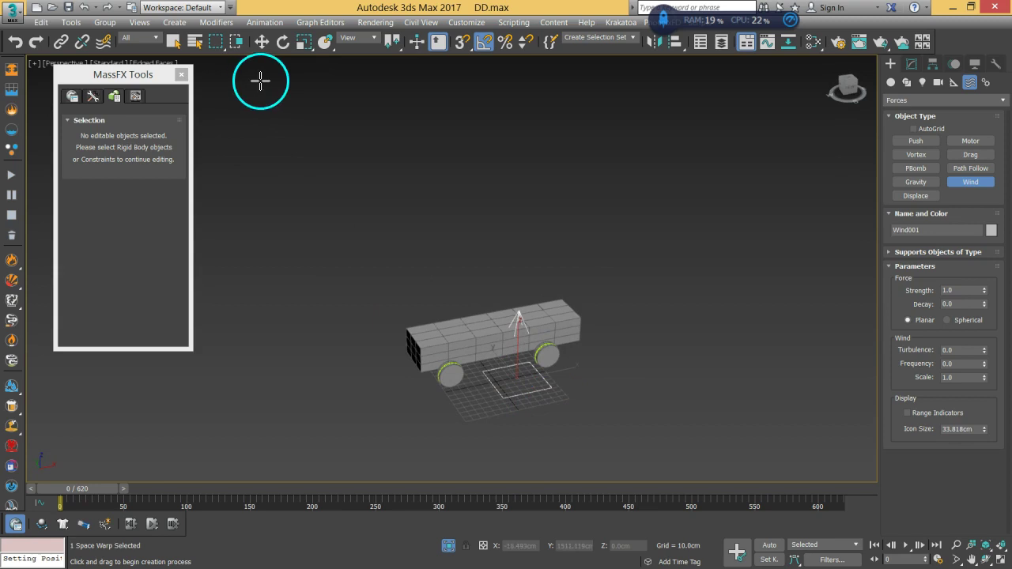
Rotate the wind to blow horizontally along the car and place it above one end at about X 140.7, Y 39.8, Z 107.7 cm
click(283, 42)
drag(488, 372, 456, 404)
click(262, 42)
alt+middle_drag(539, 389, 533, 427)
drag(501, 332, 628, 287)
alt+middle_drag(627, 287, 617, 324)
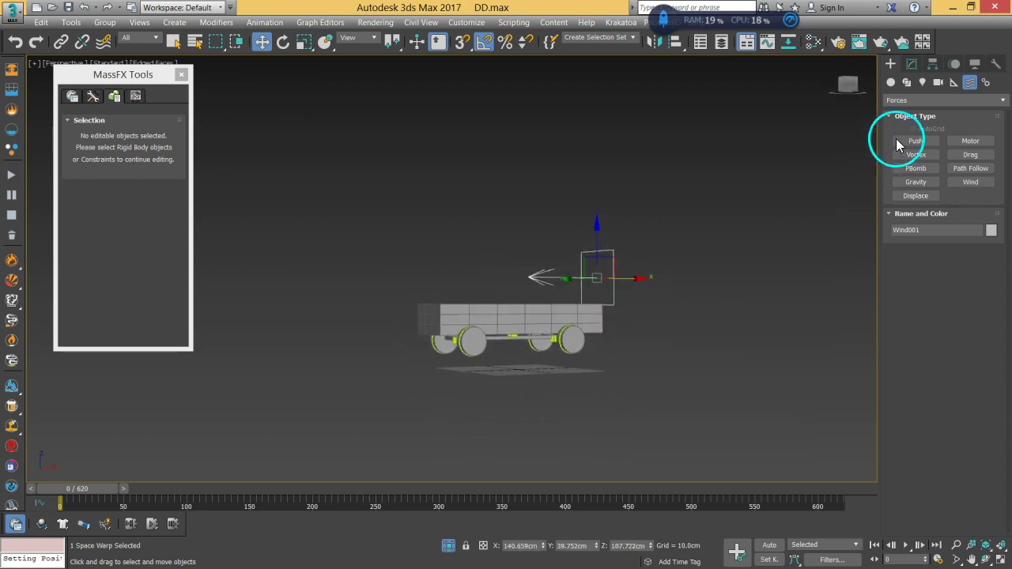
click(912, 63)
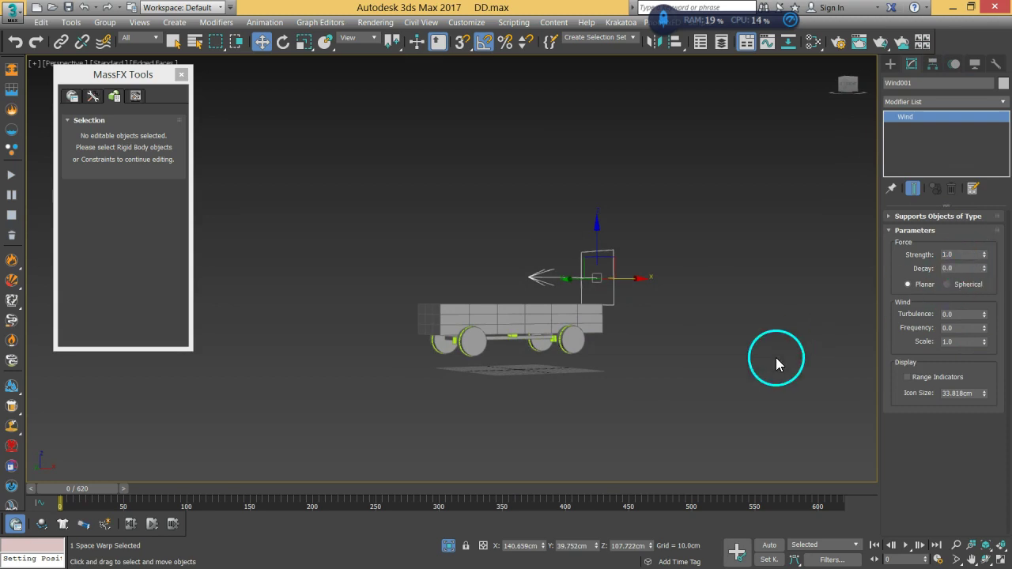
Add Wind001 to the scene forces applied to the car body, all its axles and its four wheels
click(501, 402)
scroll(512, 351, up, 8)
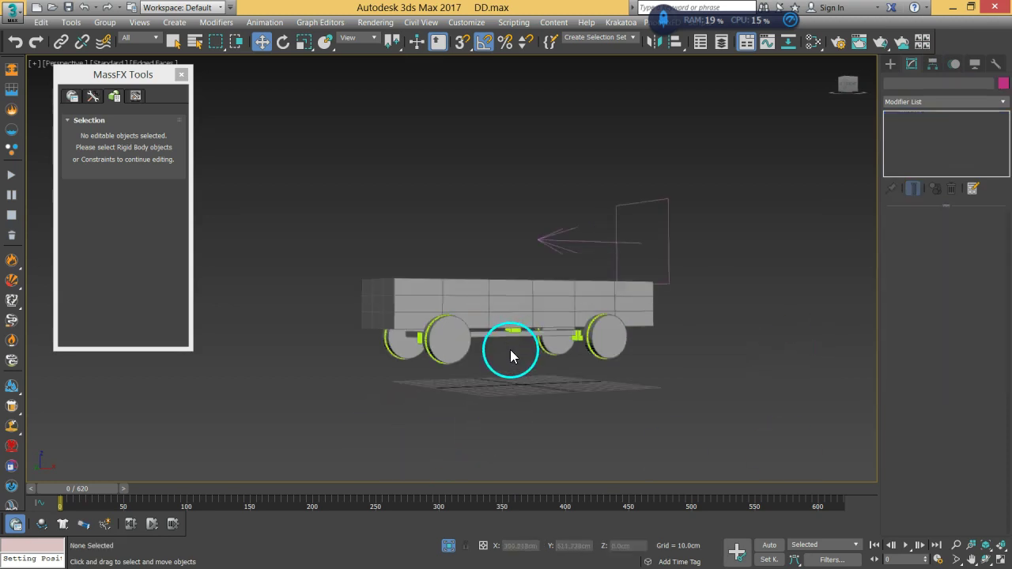
click(616, 242)
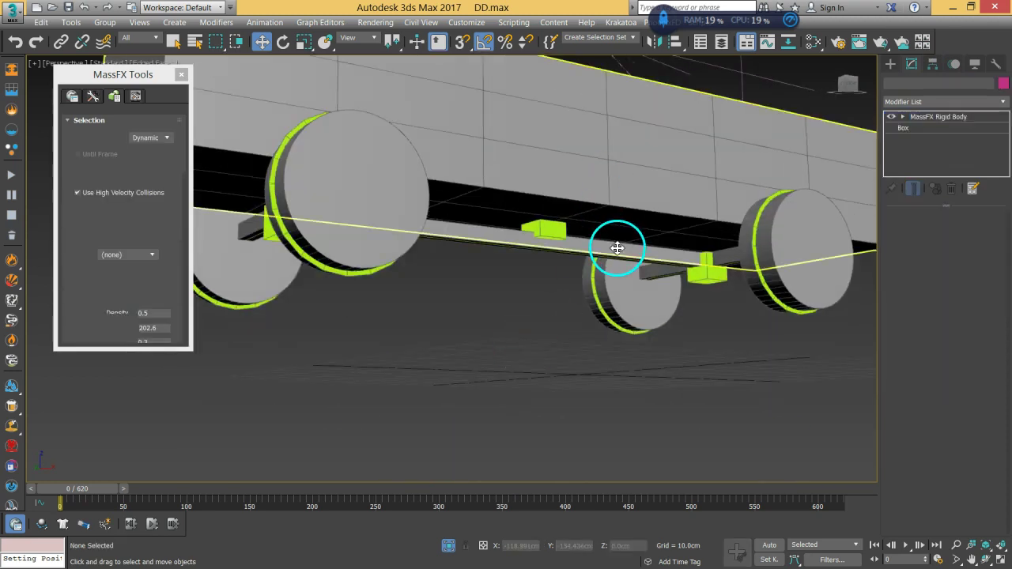
ctrl+click(736, 284)
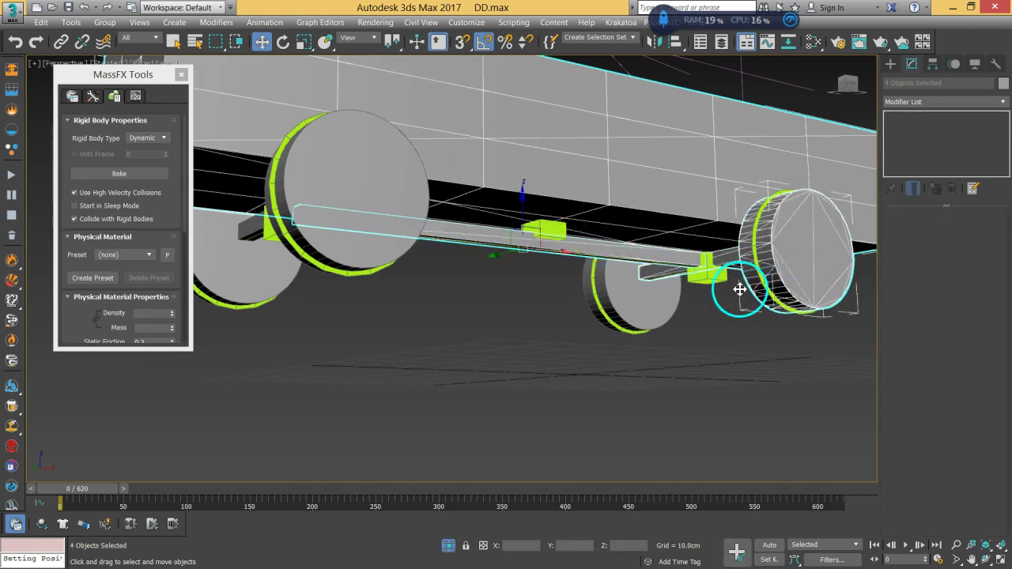
ctrl+click(635, 300)
ctrl+click(334, 239)
ctrl+click(254, 237)
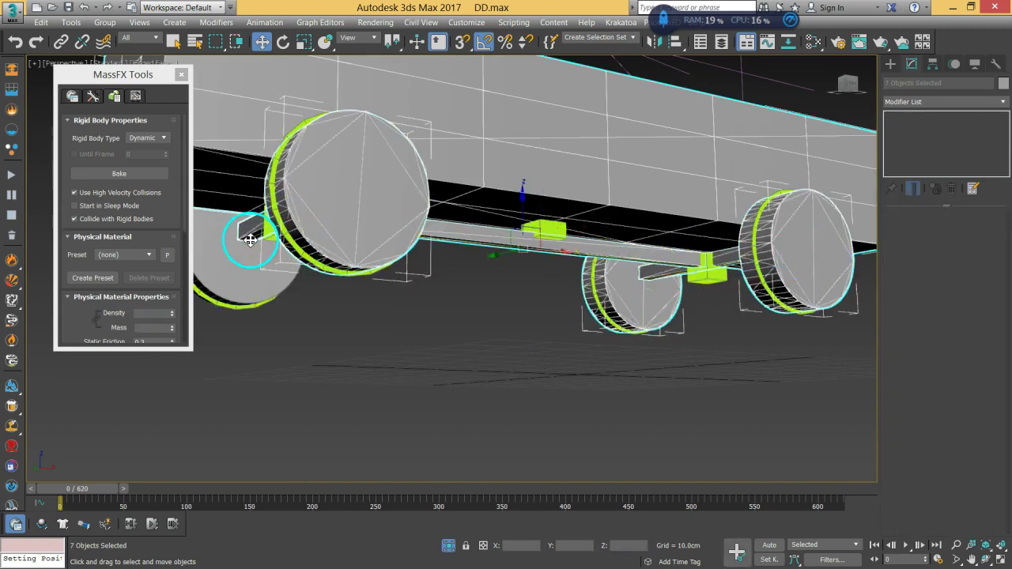
drag(82, 326, 100, 181)
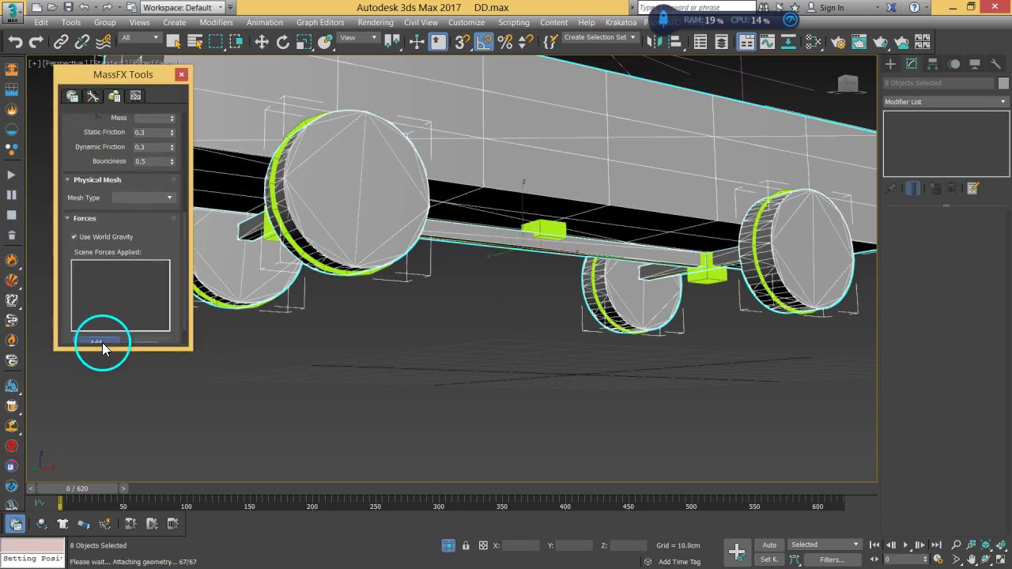
alt+middle_drag(808, 334, 734, 368)
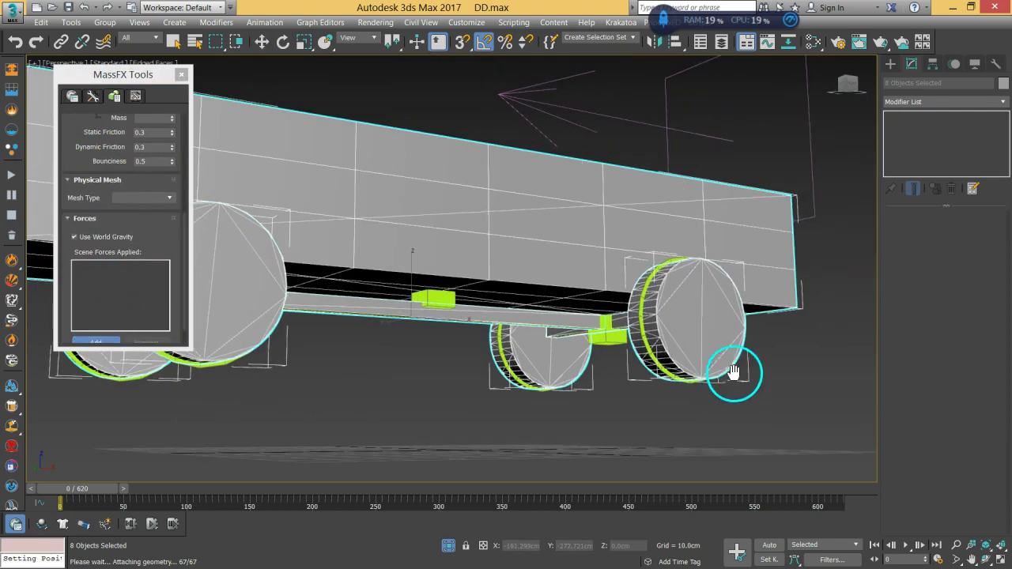
click(818, 199)
scroll(573, 246, down, 3)
alt+middle_drag(548, 226, 474, 429)
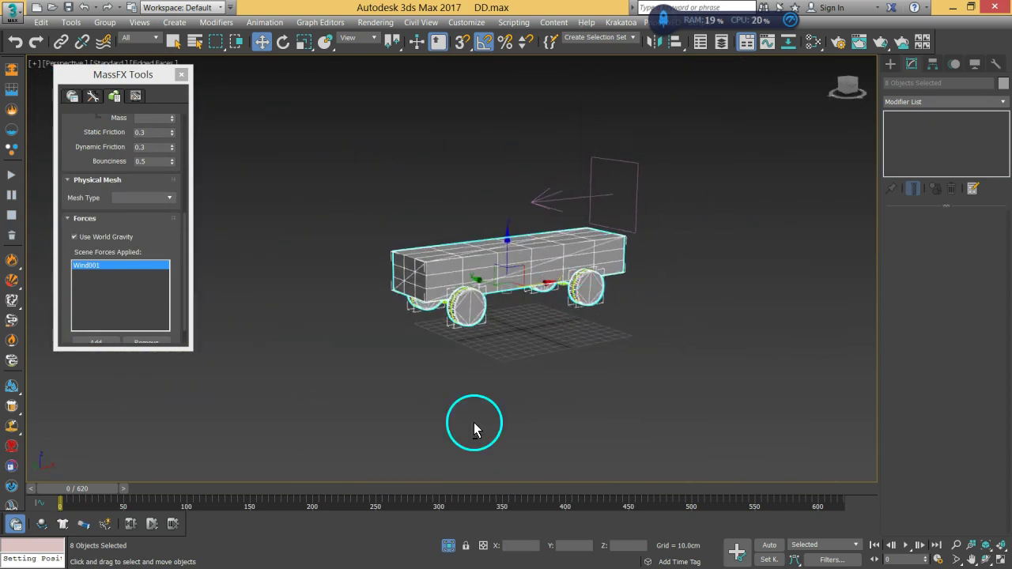
Set the wind's strength to 22.92 during simulation playback and rerun the simulation from the start
click(152, 525)
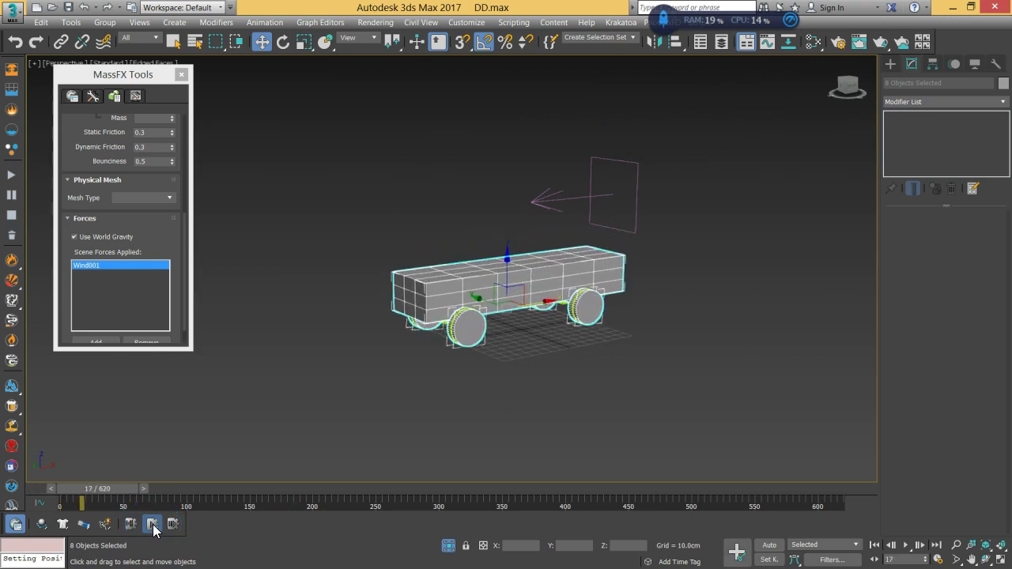
click(629, 226)
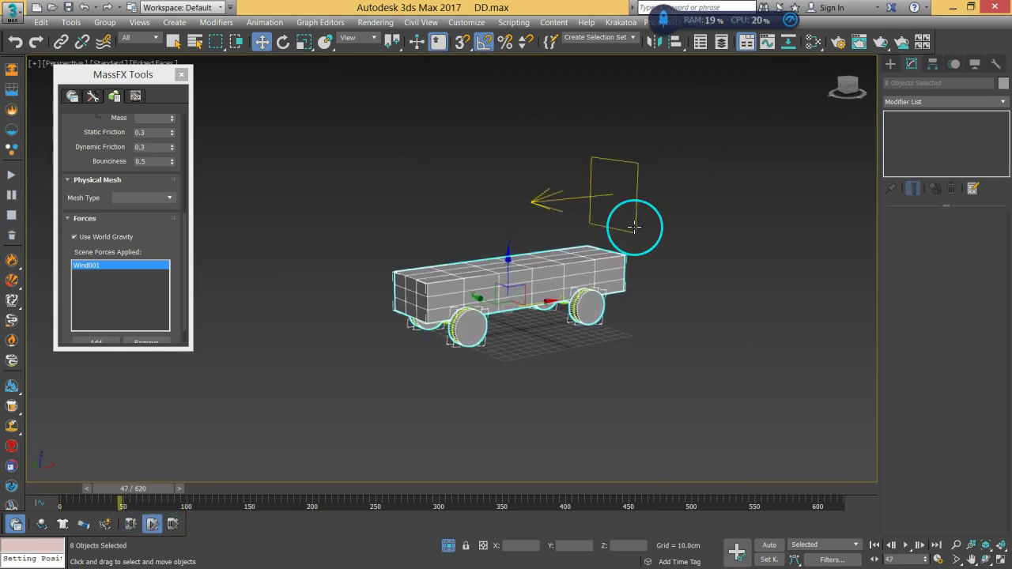
click(633, 227)
drag(984, 254, 984, 237)
drag(984, 170, 972, 247)
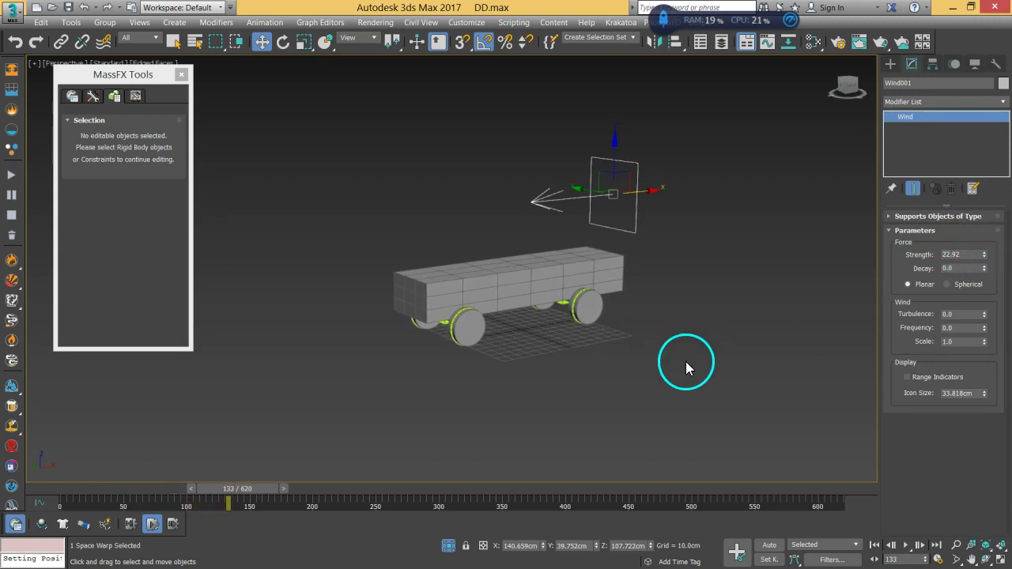
click(152, 525)
click(153, 525)
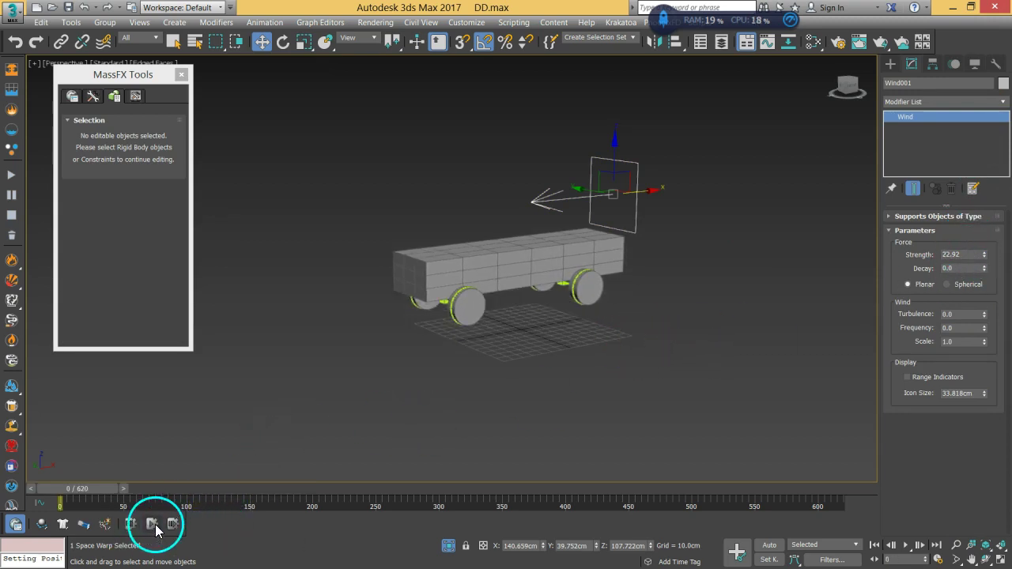
click(152, 525)
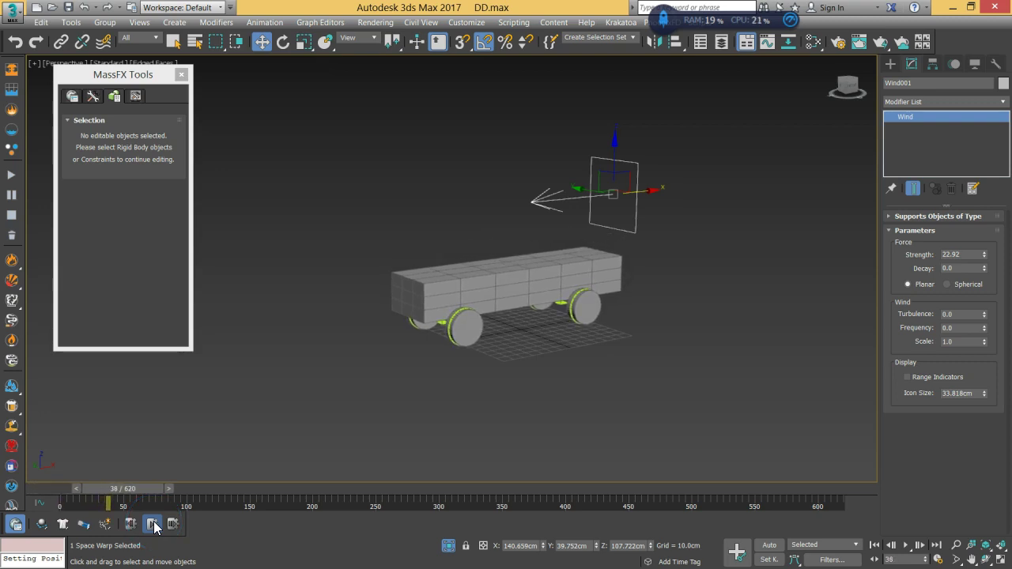
Set the wind's strength to 100 and rerun the simulation from the start
drag(978, 255, 922, 269)
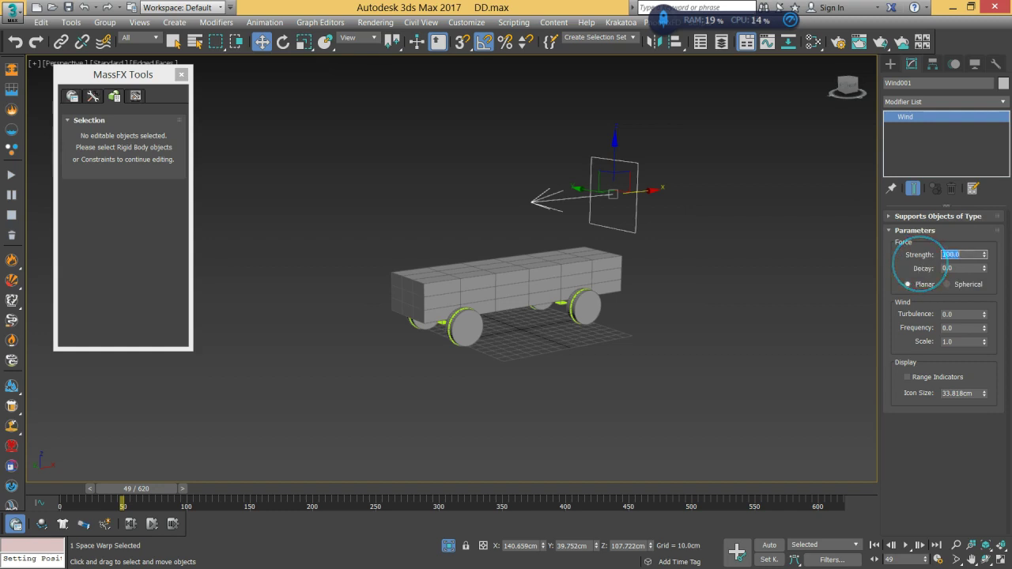
click(131, 524)
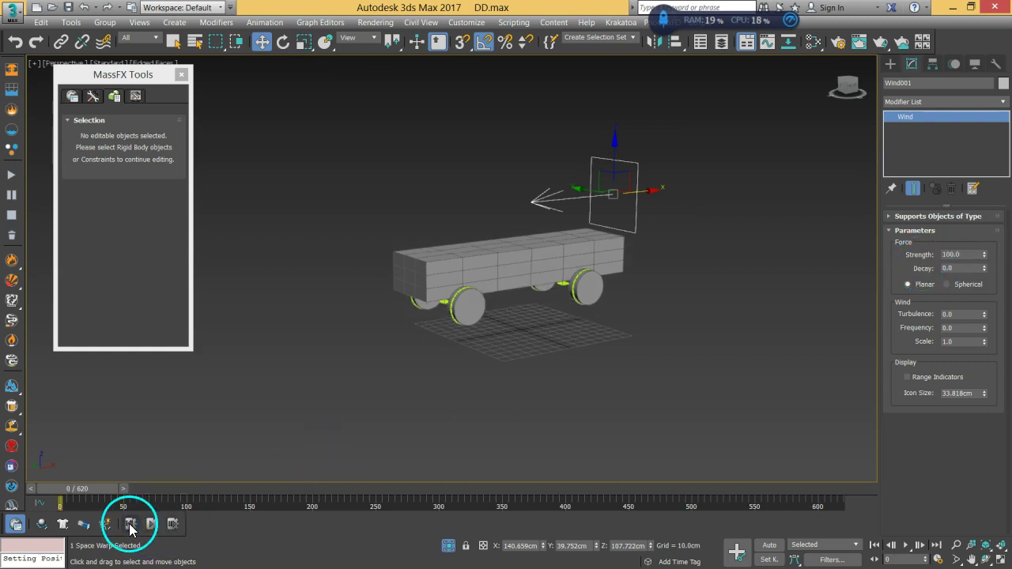
click(152, 524)
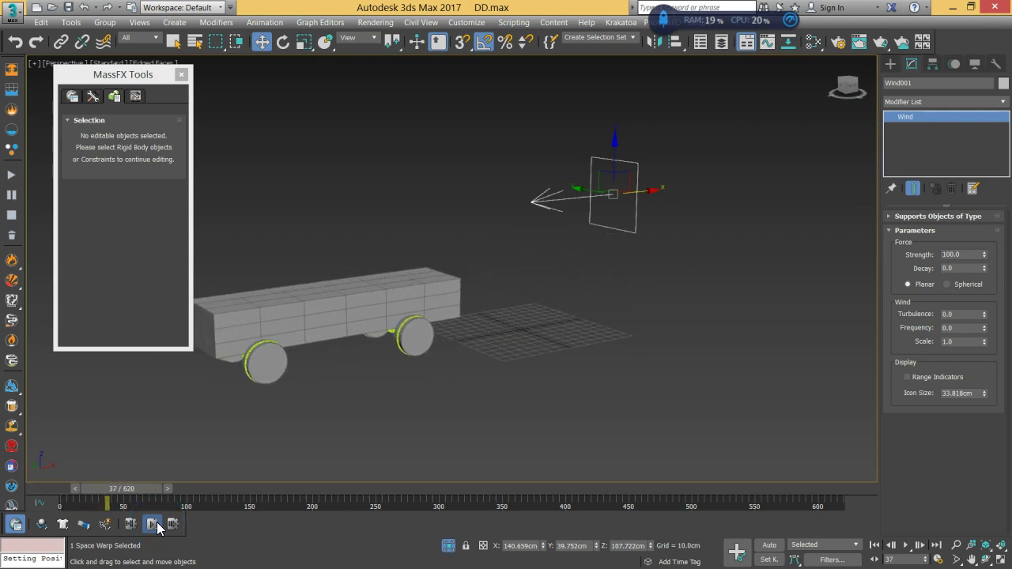
Set the wind's strength to 200, test how it pushes the car in the simulation, and return to the first frame
click(132, 524)
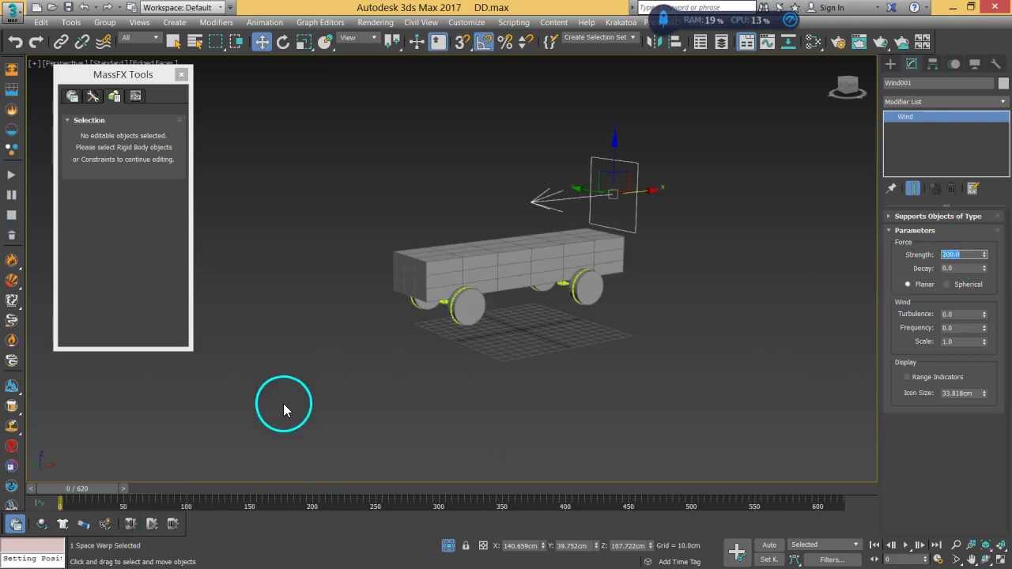
click(151, 524)
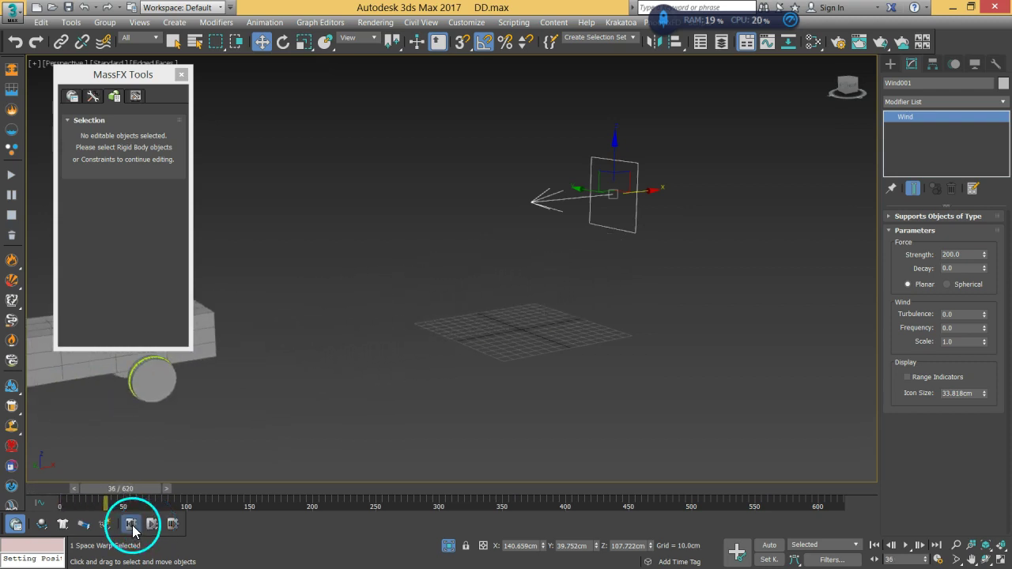
click(131, 524)
alt+middle_drag(402, 339, 515, 327)
scroll(479, 331, down, 5)
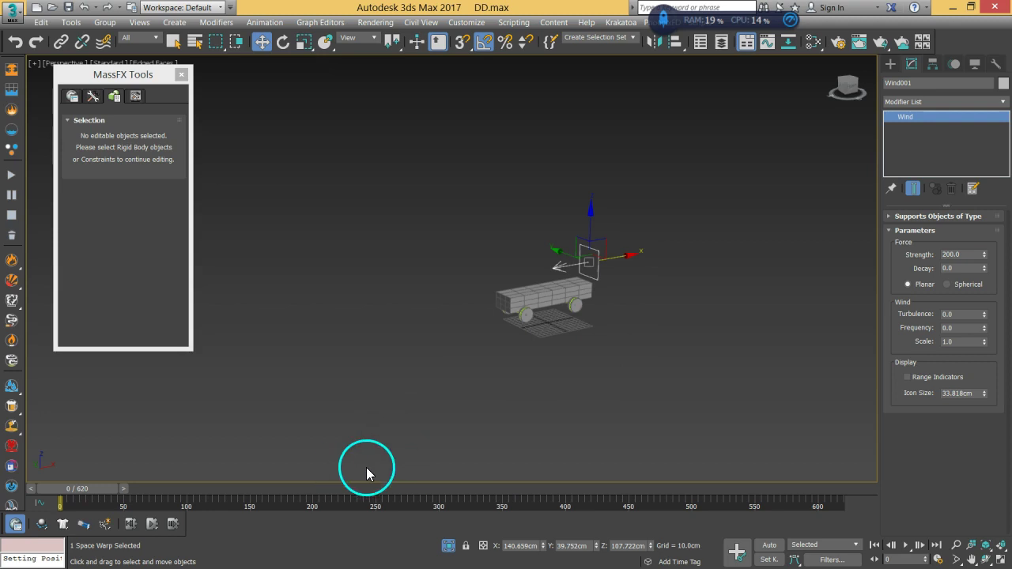
click(152, 524)
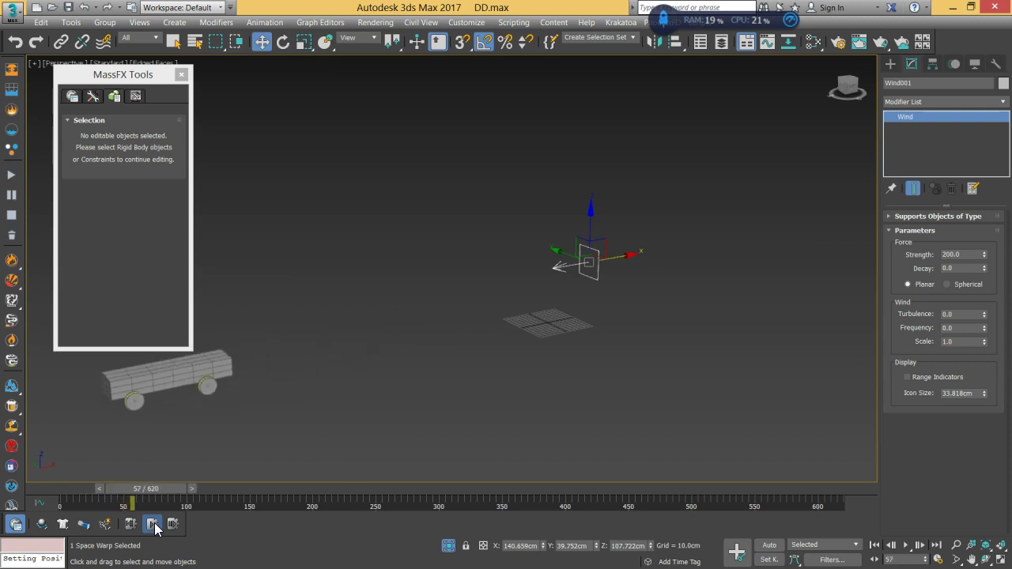
drag(153, 496, 27, 484)
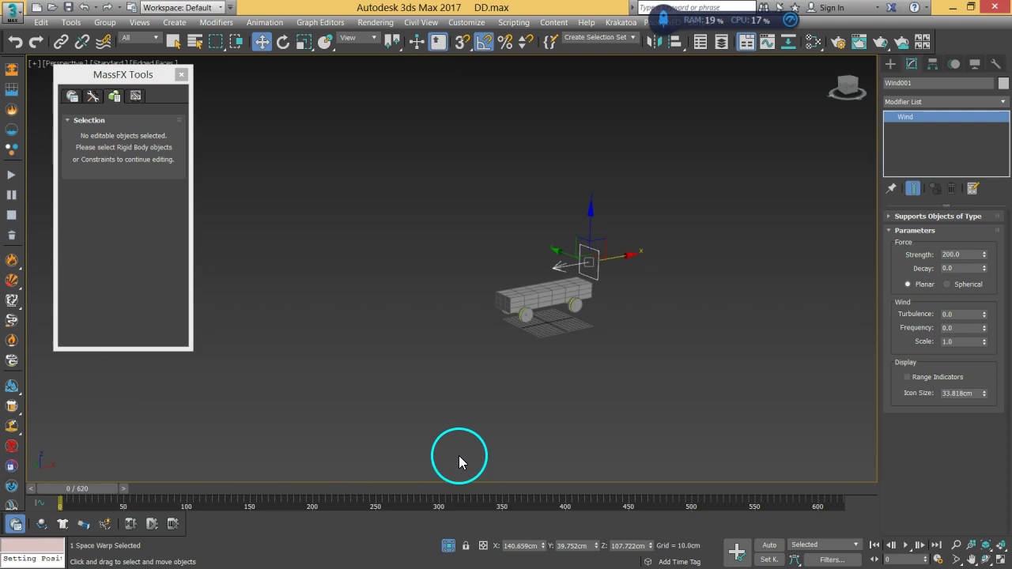
Enable Auto Key and animate the wind's strength from 0 at frame 0 to 500 at frame 20
middle_drag(341, 413, 350, 411)
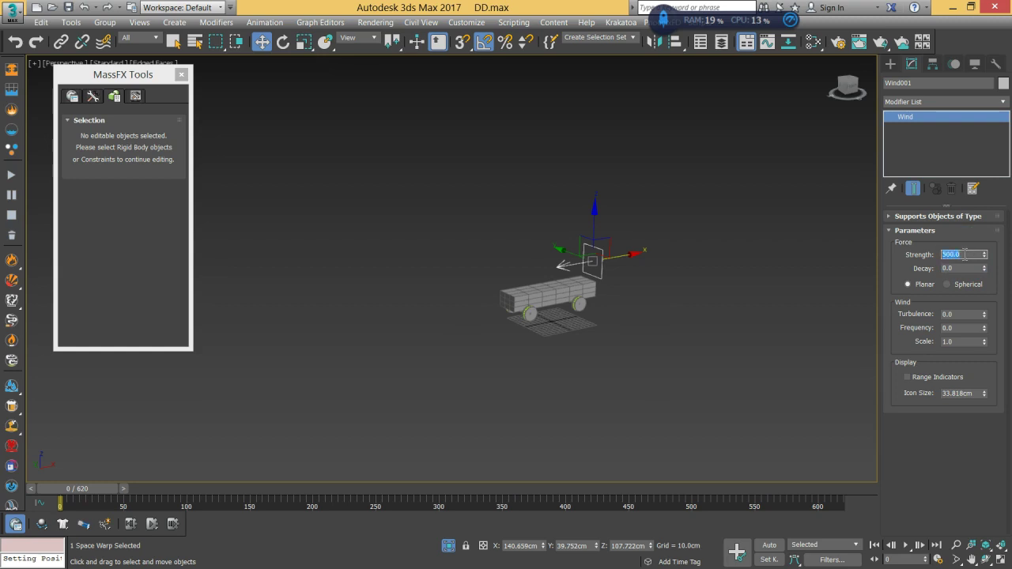
click(769, 545)
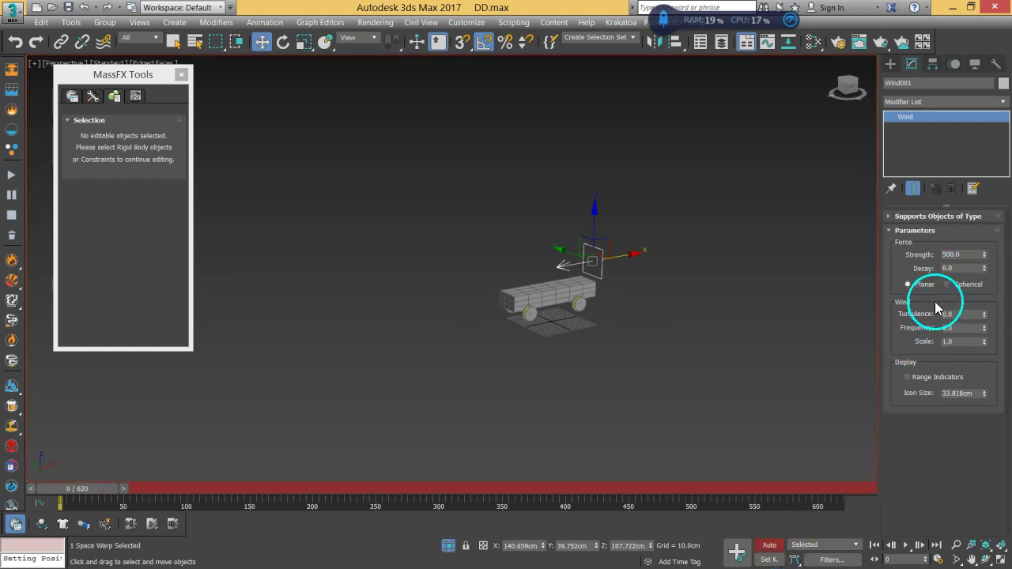
drag(962, 256, 930, 254)
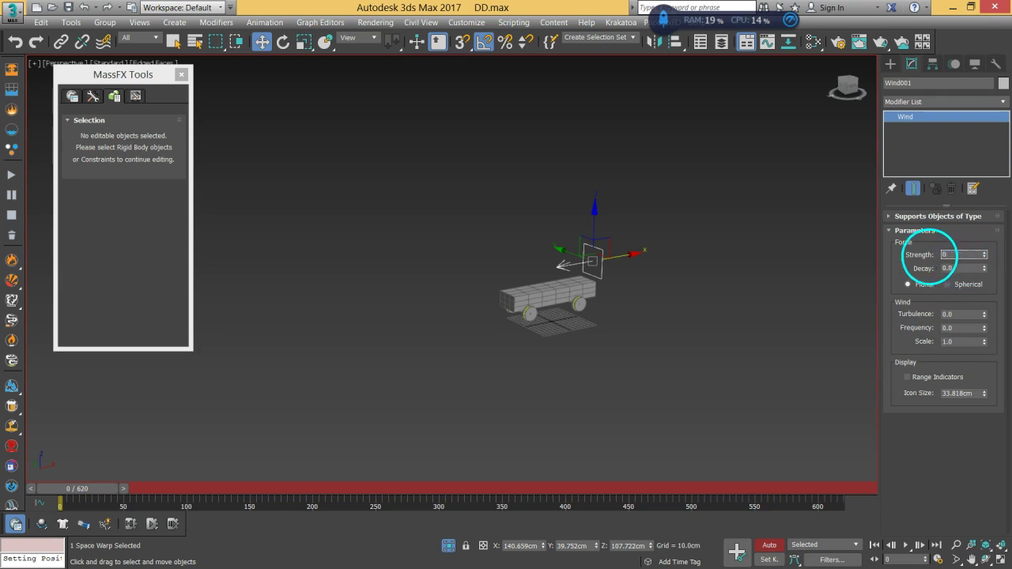
drag(102, 490, 120, 494)
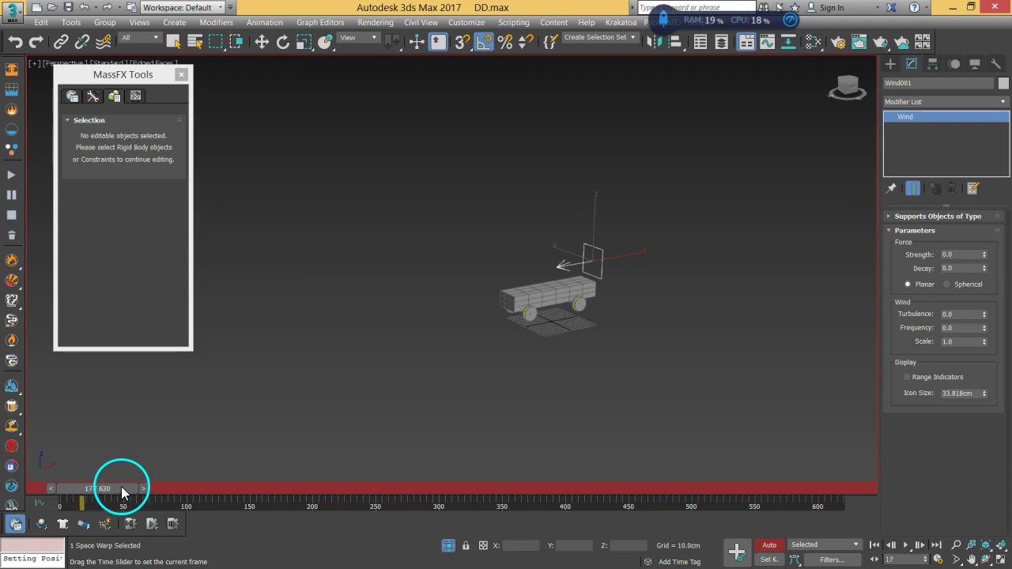
click(953, 253)
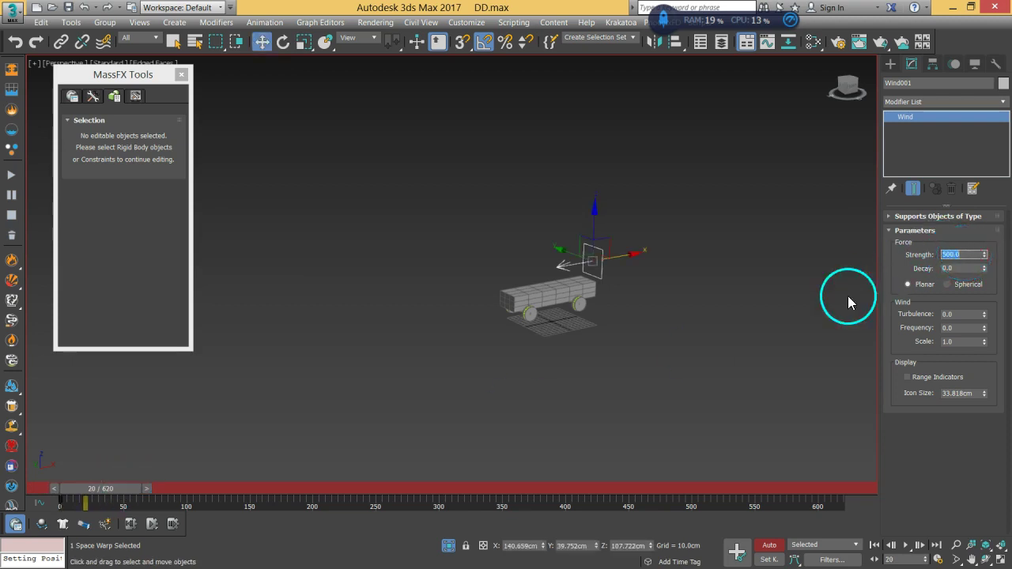
Go to frame 50 and key the wind's strength at 500 there
drag(113, 495, 151, 490)
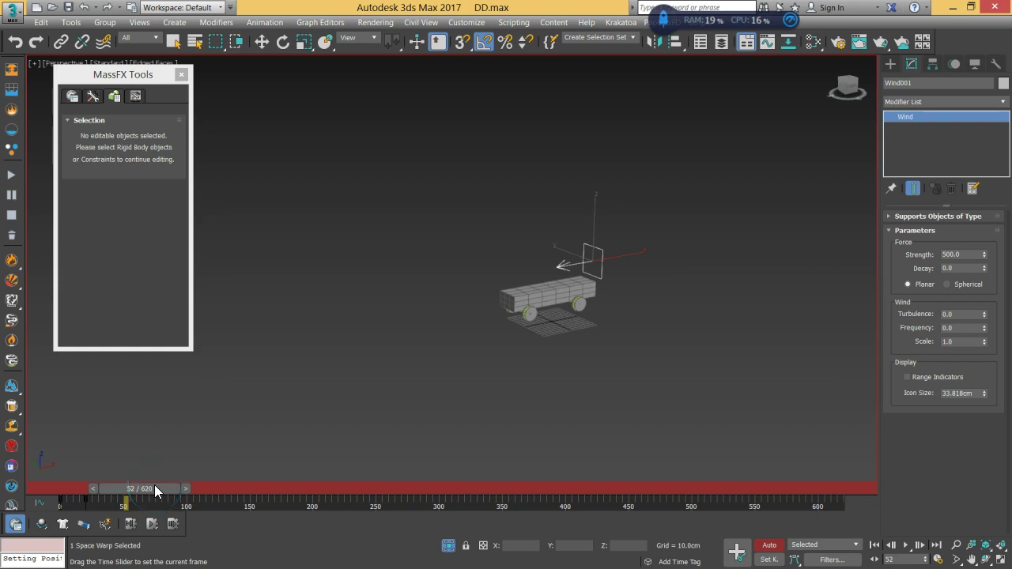
click(90, 490)
click(91, 490)
click(91, 490)
click(185, 490)
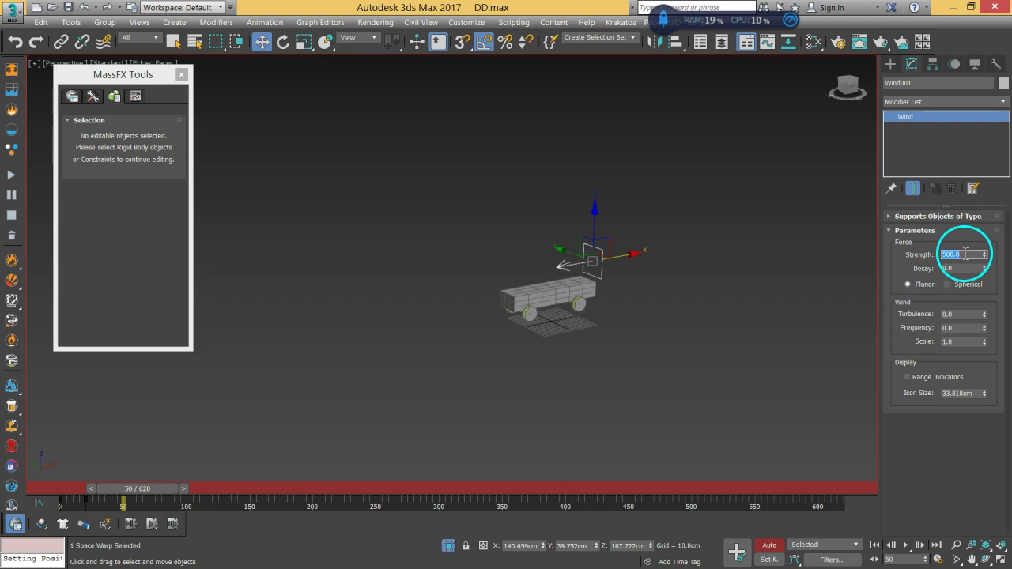
click(995, 278)
click(969, 255)
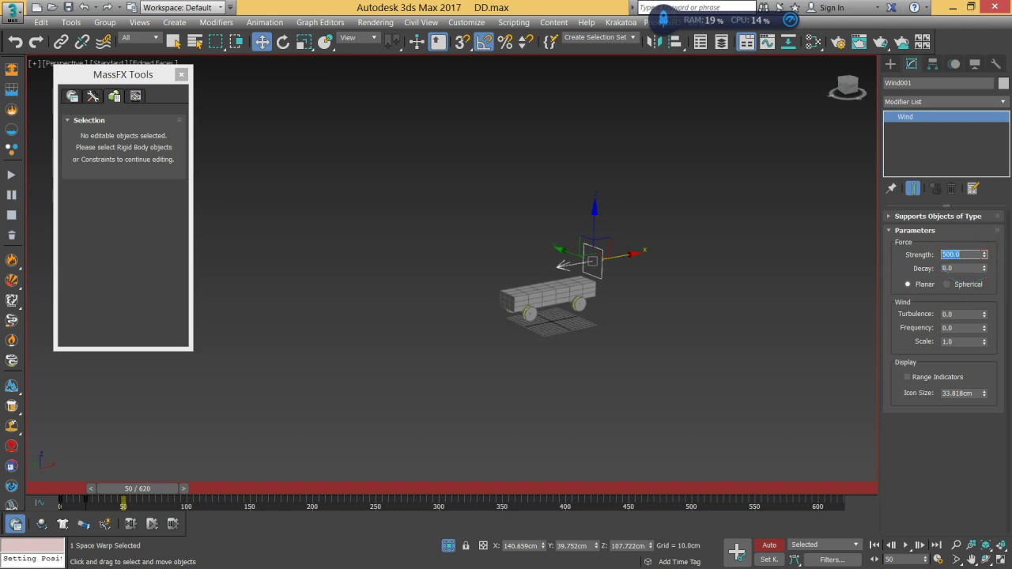
Key the wind's strength at 0 on frame 60 and turn off Auto Key
click(184, 489)
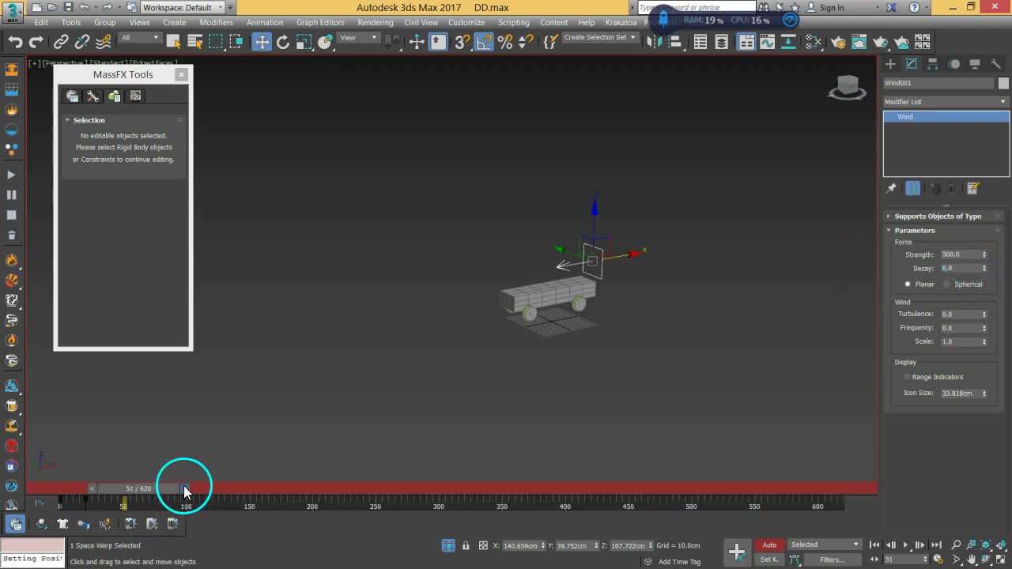
drag(187, 491, 190, 492)
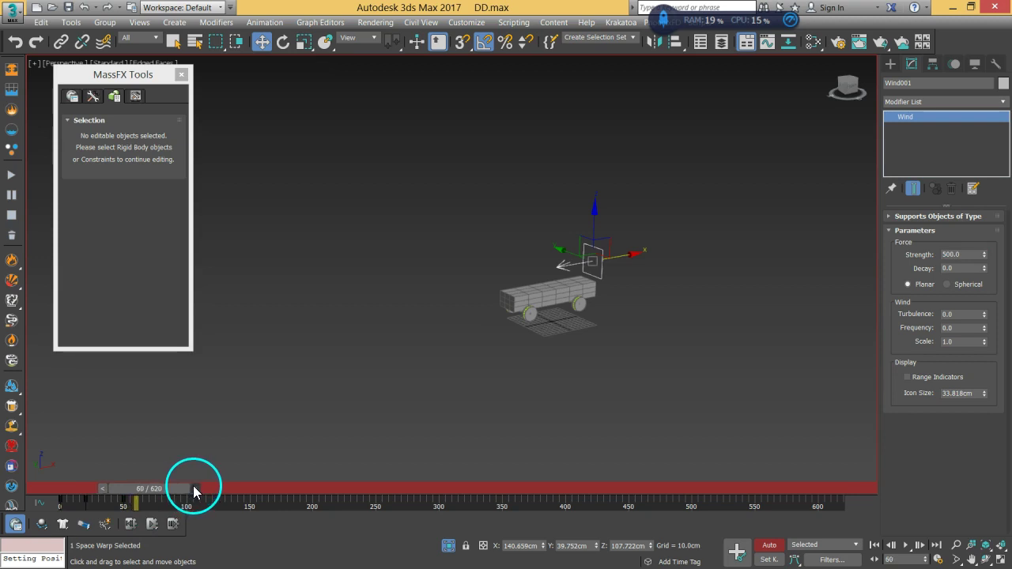
right_click(984, 255)
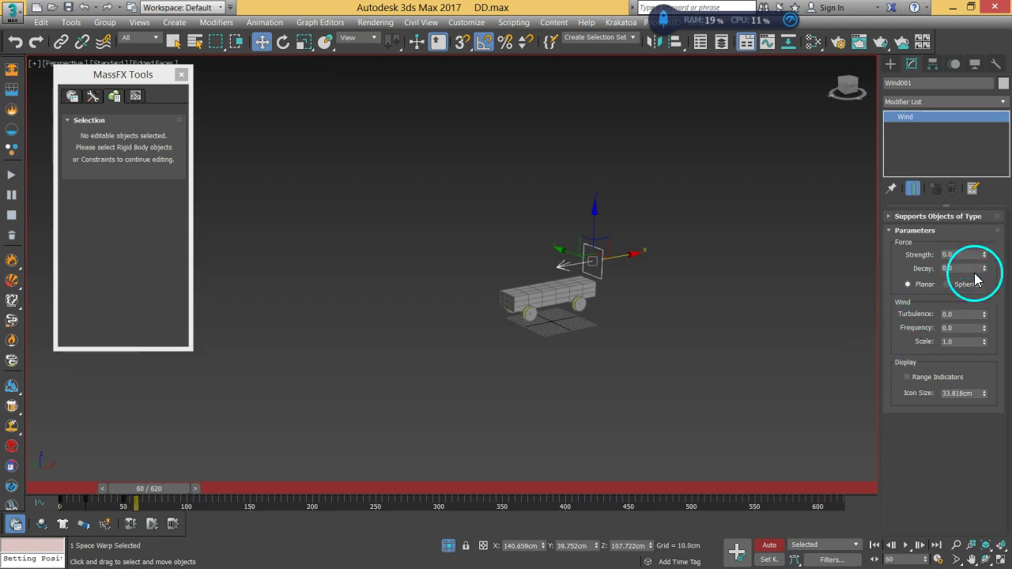
click(771, 545)
Create a flat box about 201 cm long, 358 cm wide and 14.5 cm high in front of the car
middle_drag(527, 345, 556, 339)
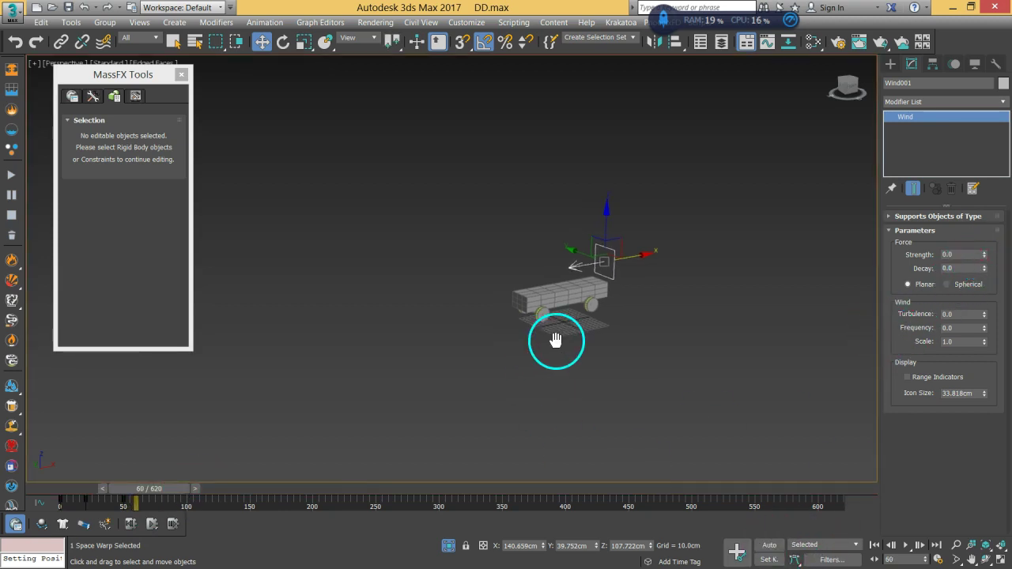
click(889, 65)
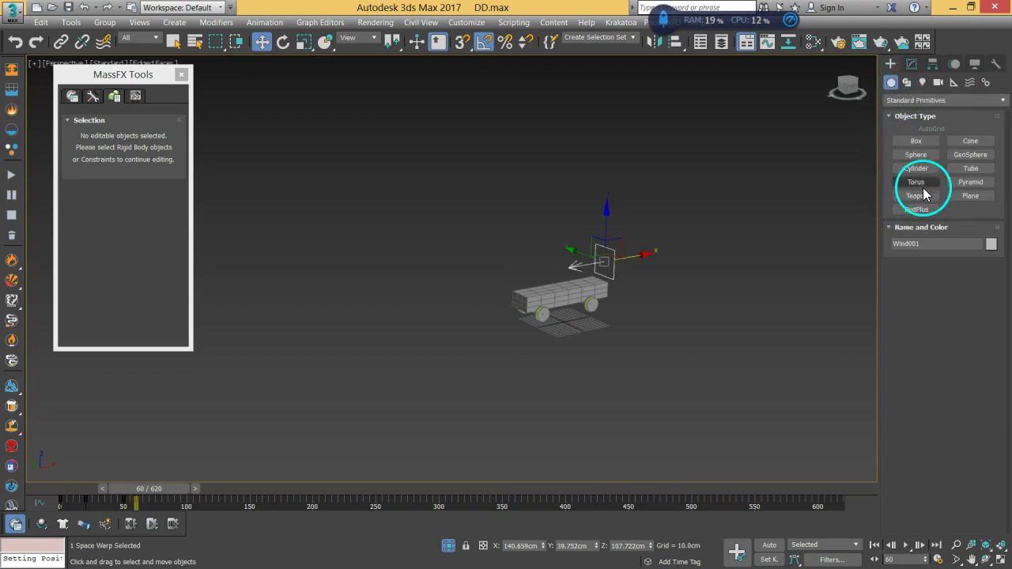
click(917, 142)
alt+middle_drag(533, 318, 556, 309)
drag(530, 289, 426, 409)
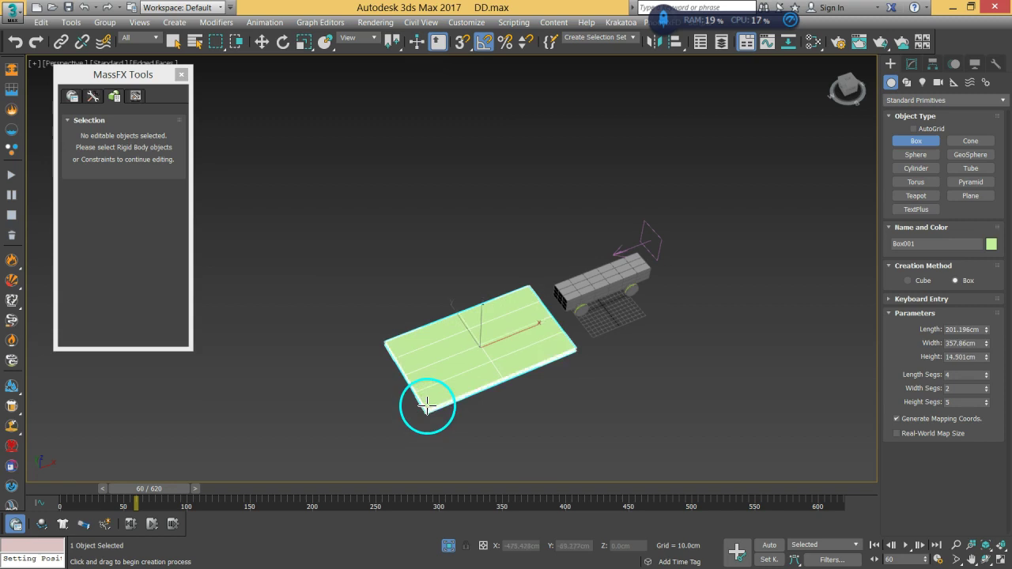
Set the box's height to 30.21 cm and its length, width and height segments to 1
right_click(985, 404)
right_click(986, 377)
alt+middle_drag(700, 372, 594, 334)
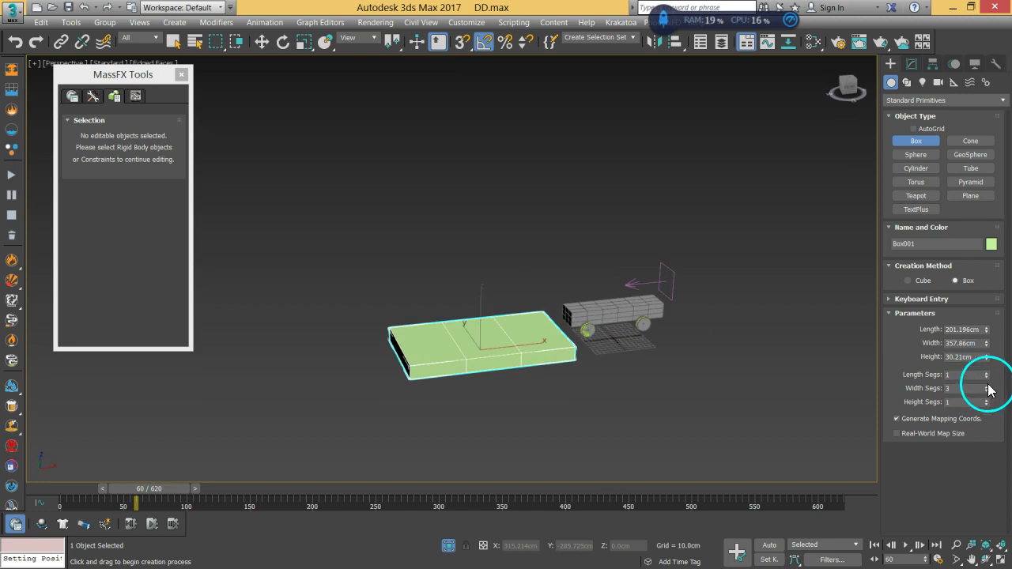
middle_drag(594, 418, 504, 418)
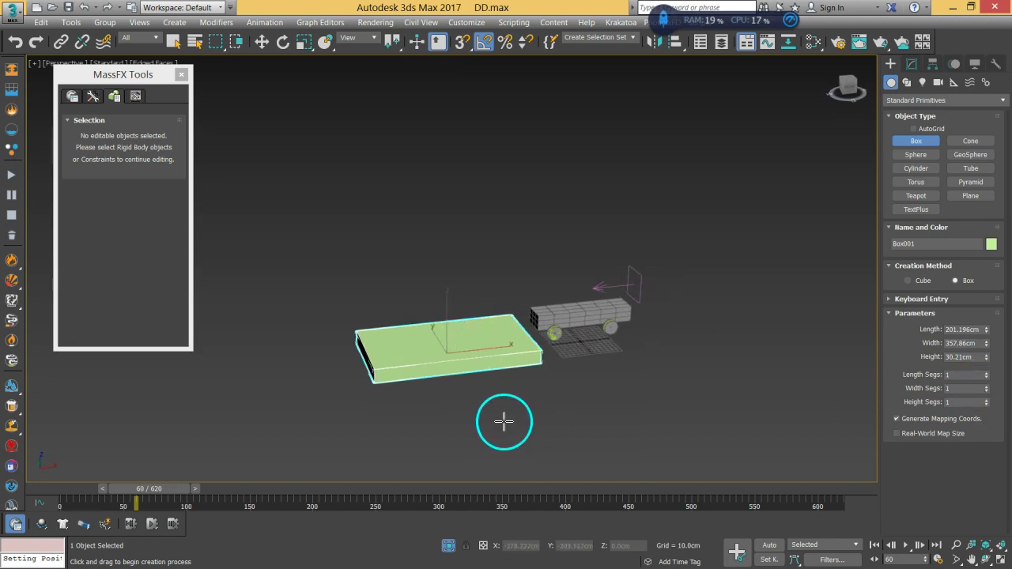
Move the box along X to about -891 cm, farther ahead of the car
click(262, 42)
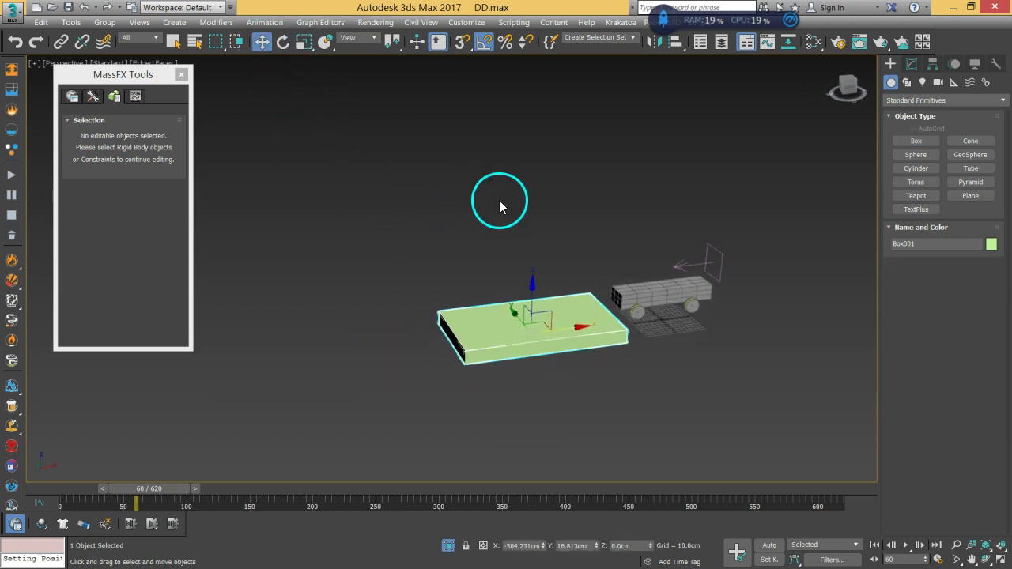
alt+middle_drag(499, 204, 571, 338)
drag(578, 328, 304, 370)
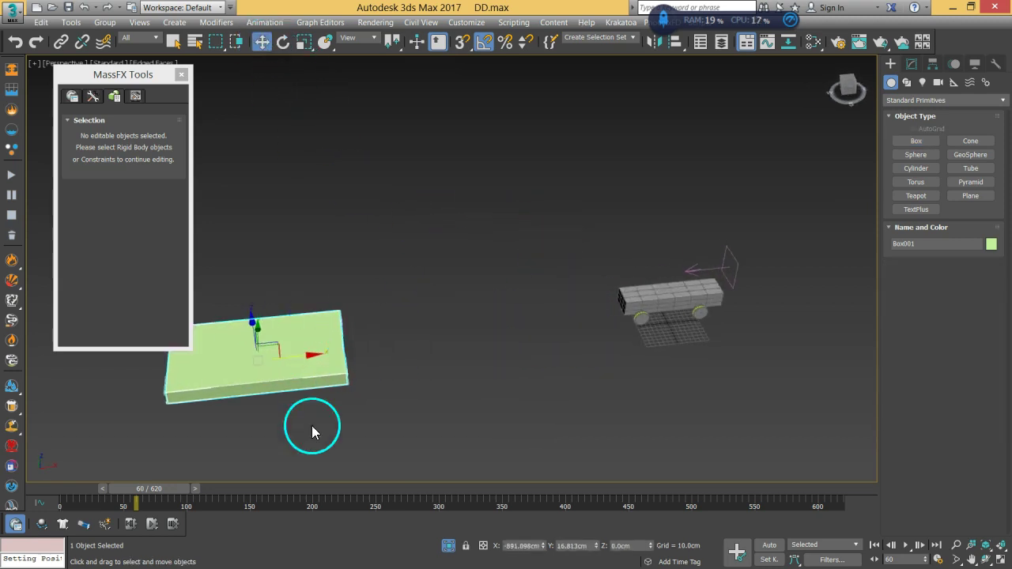
Run the simulation from the first frame to check the car's travel toward the box, and reset it
click(50, 491)
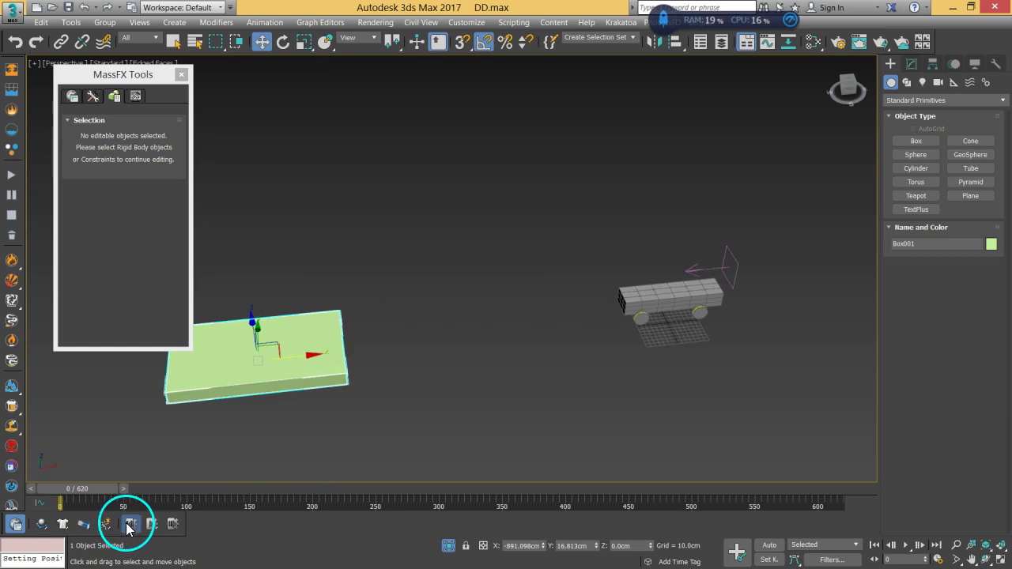
click(152, 525)
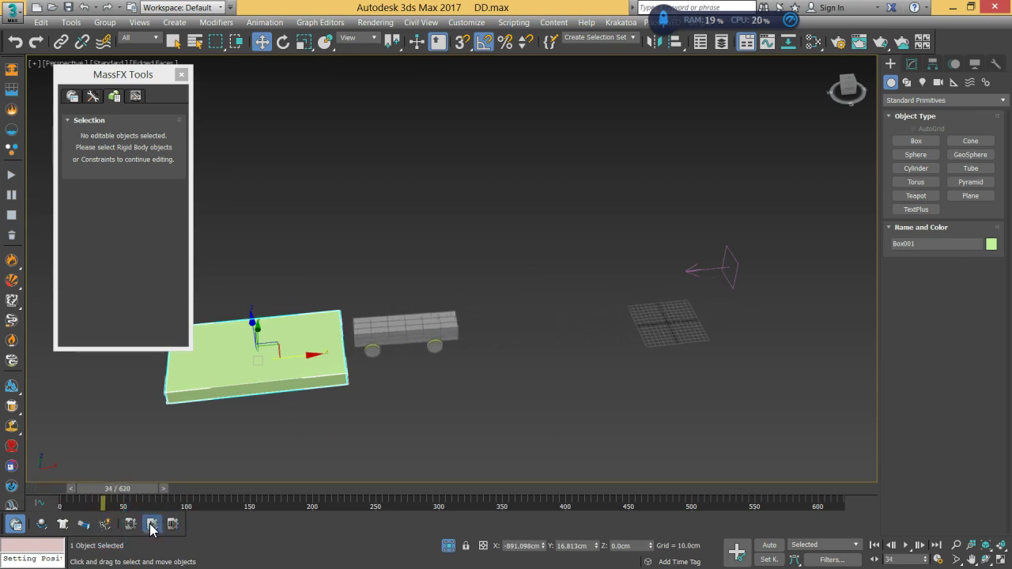
click(130, 524)
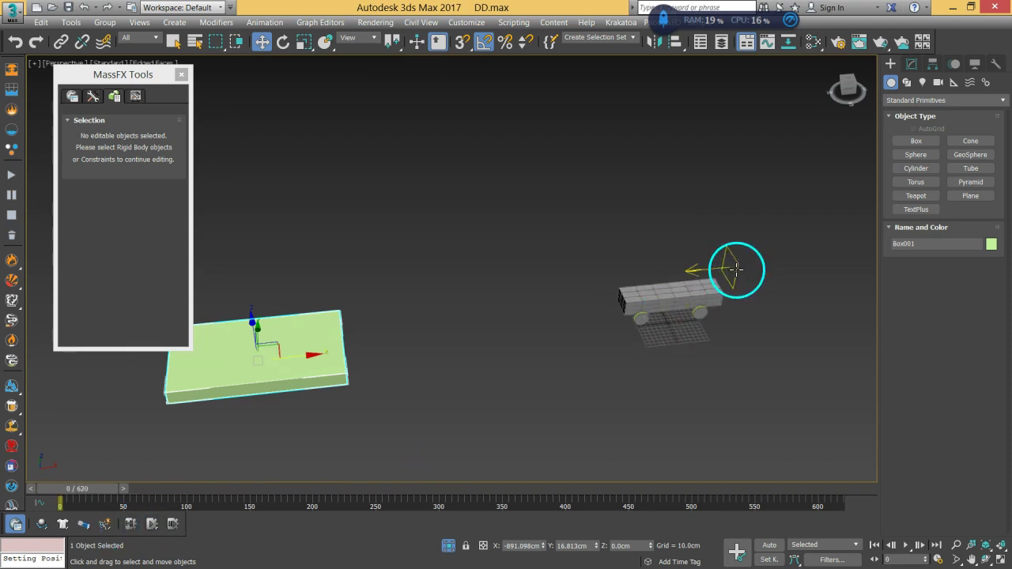
Shift the wind's last two strength keys to frames 30 and 40, then run and reset the simulation
click(735, 270)
click(156, 514)
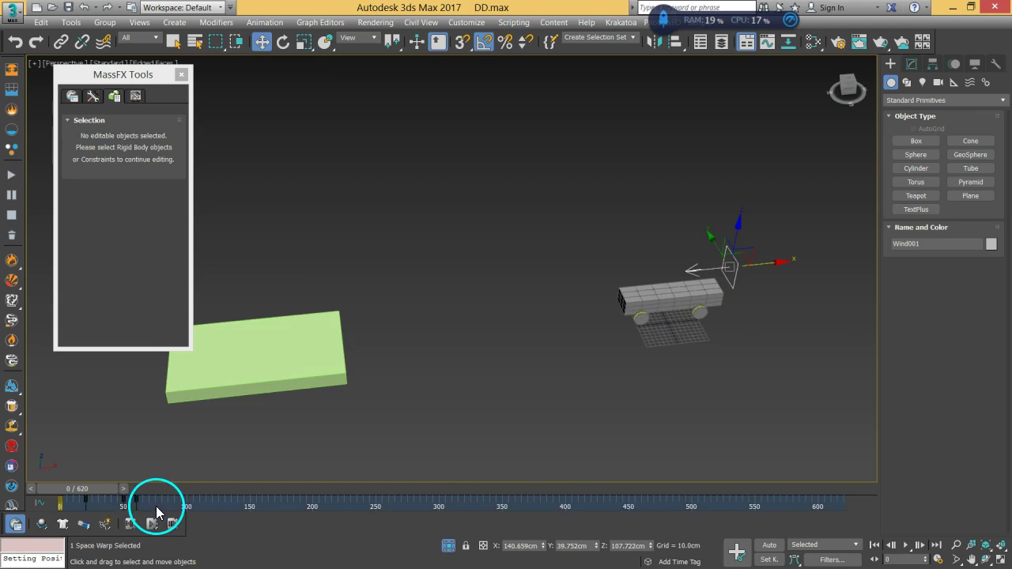
drag(123, 505, 98, 504)
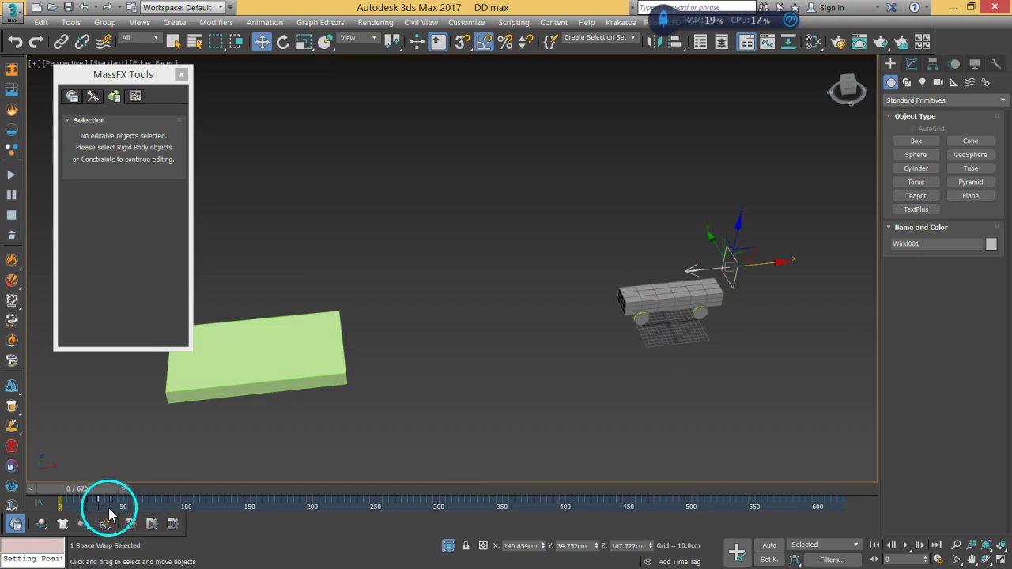
click(152, 526)
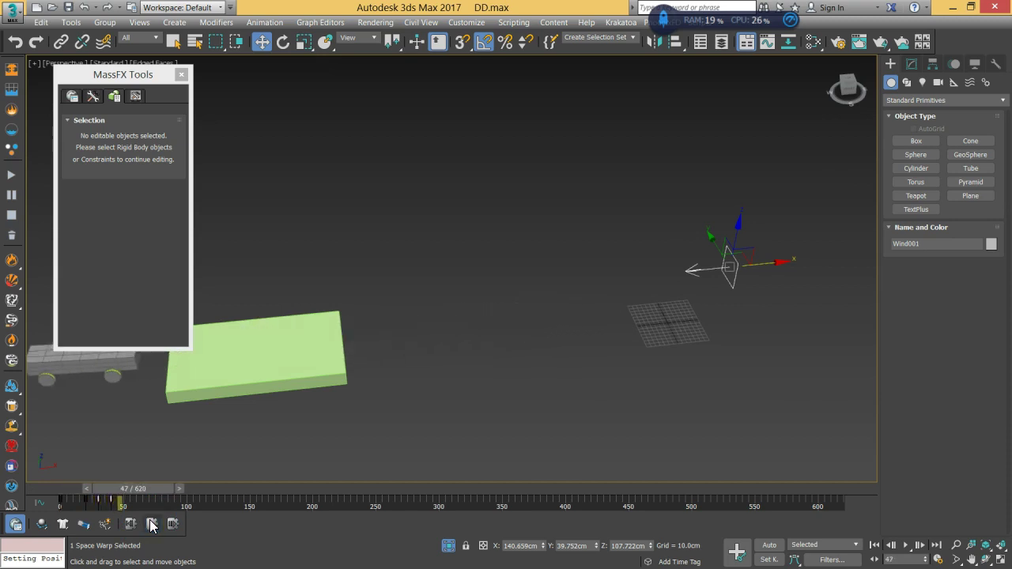
click(131, 524)
Select the green box, show it in the Front view and convert it to an Editable Poly
click(248, 372)
middle_drag(334, 411, 476, 364)
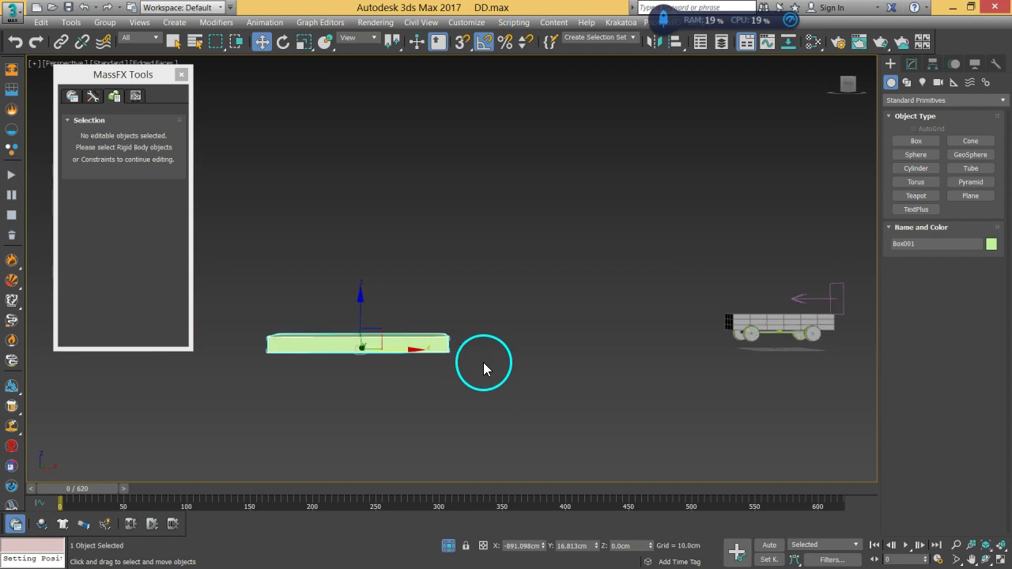
key(f)
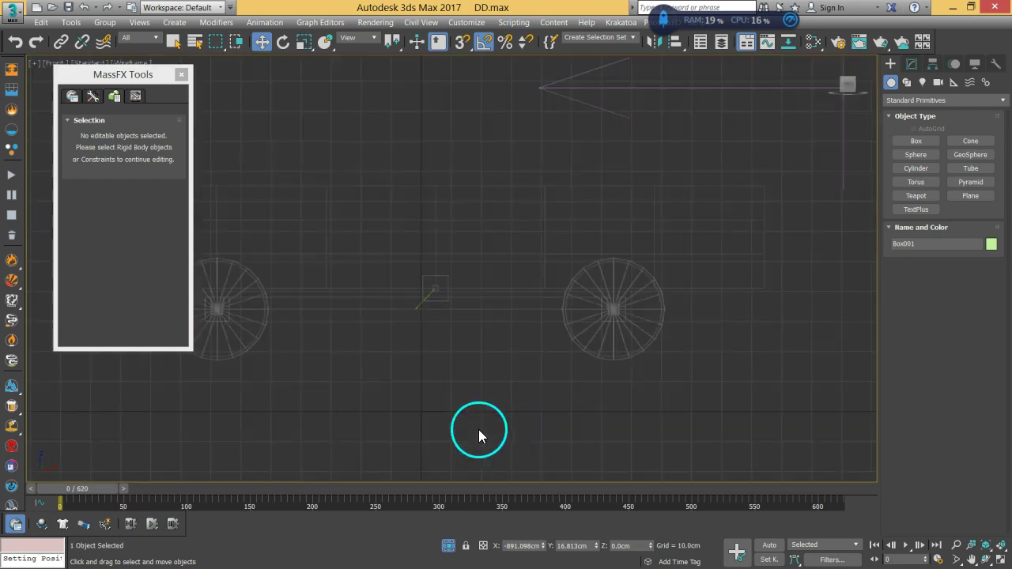
scroll(490, 388, down, 3)
middle_drag(481, 388, 670, 339)
mouse_move(585, 360)
middle_down()
mouse_move(603, 355)
mouse_move(586, 358)
middle_up()
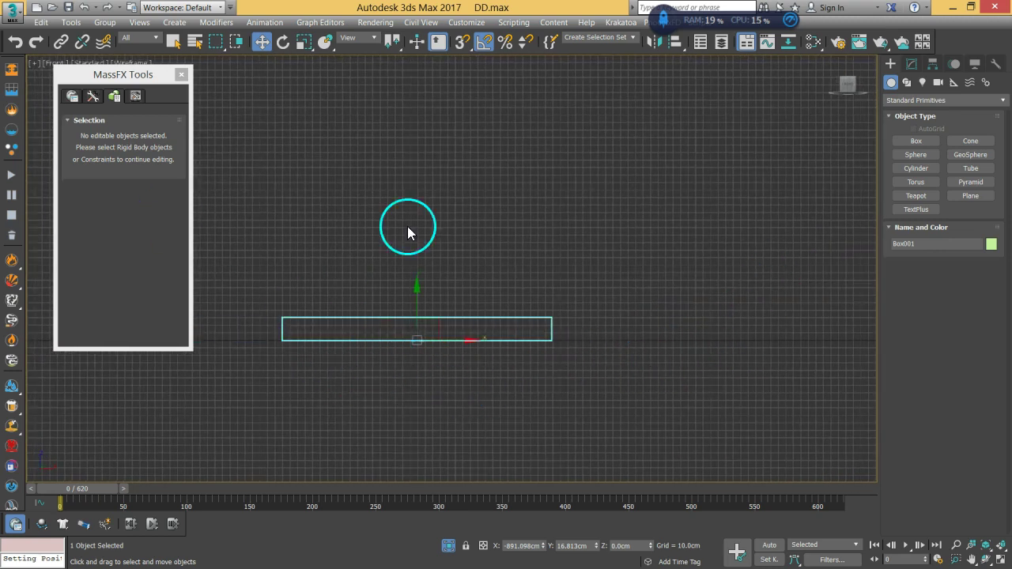
right_click(381, 335)
mouse_move(470, 484)
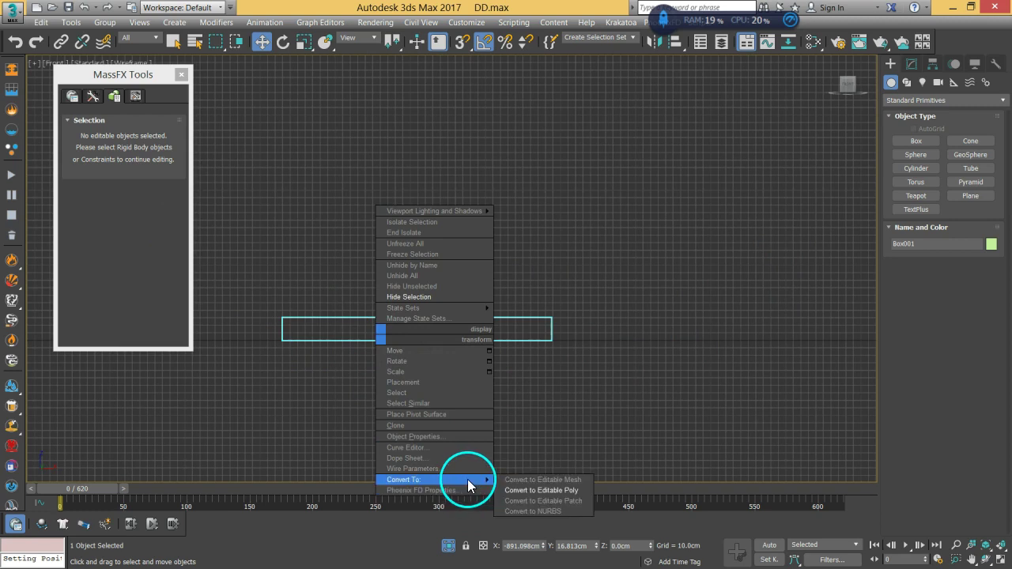
click(542, 490)
Target-weld an upper corner vertex at the box's car-side end onto the vertex directly below it
click(907, 232)
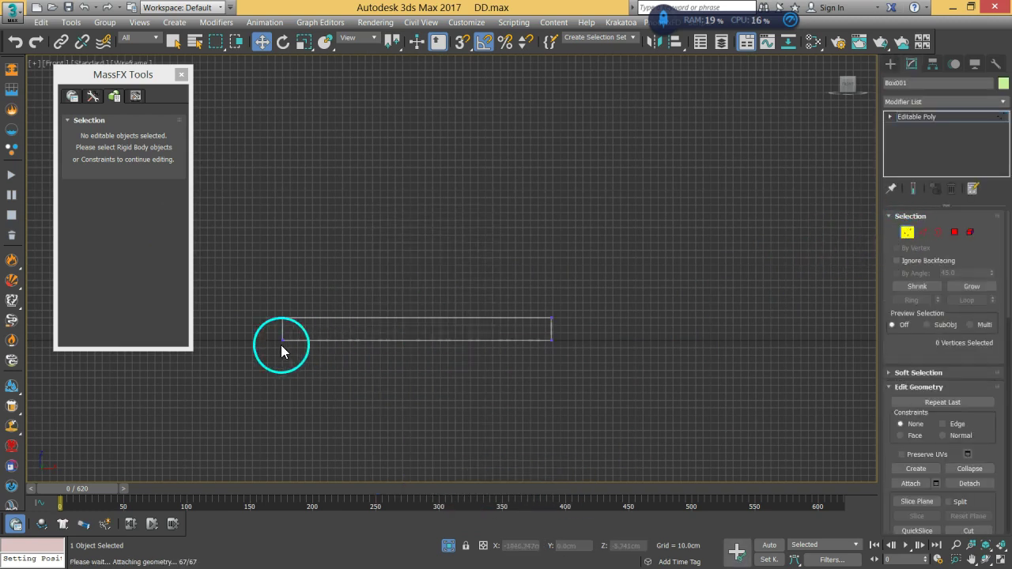
drag(629, 283, 508, 335)
scroll(543, 327, up, 5)
middle_drag(535, 319, 600, 300)
right_click(552, 260)
mouse_move(567, 407)
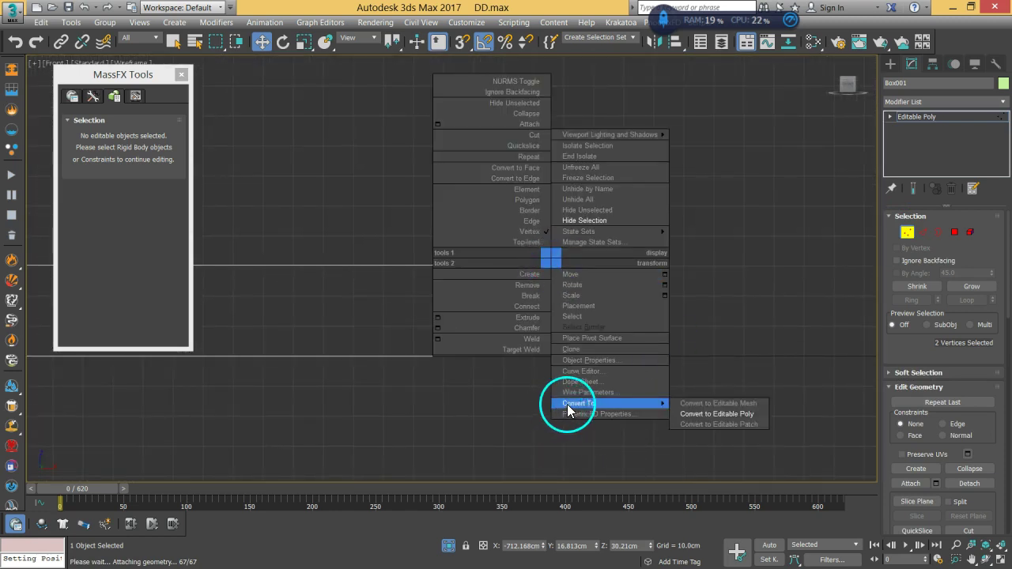
click(543, 354)
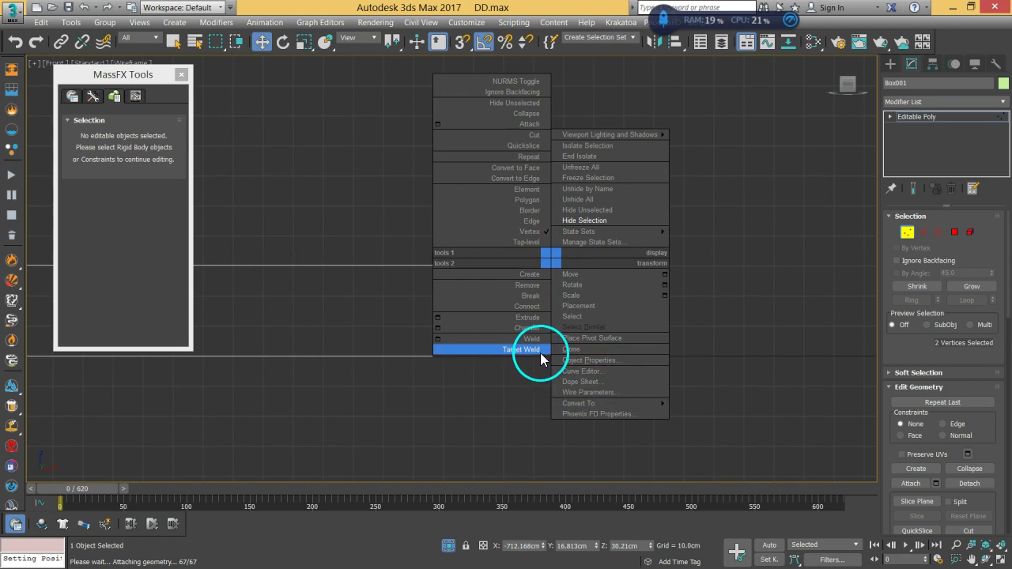
click(556, 264)
click(558, 356)
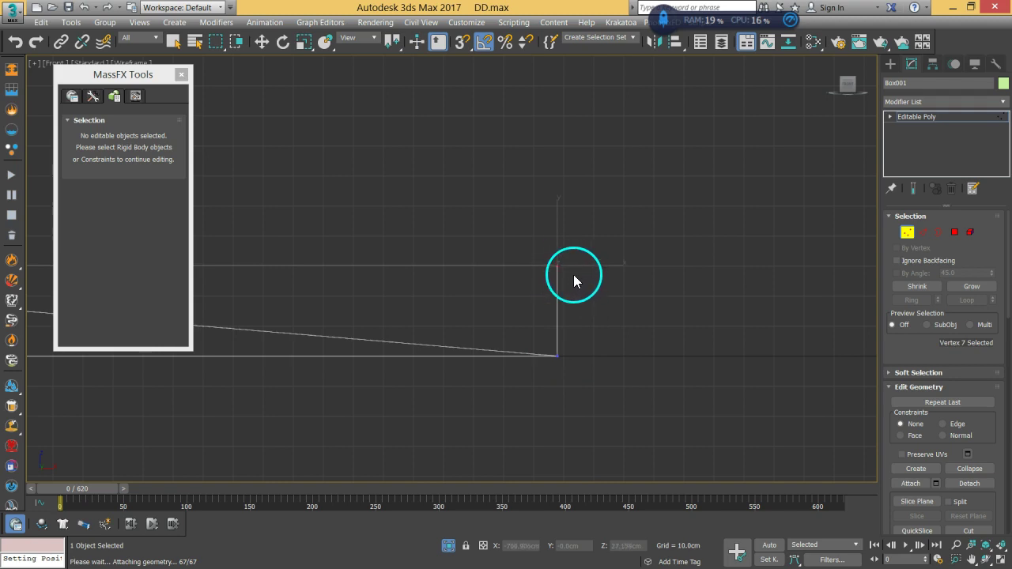
In the Perspective view, target-weld the remaining raised corner vertex at the box's car-side end onto the vertex directly below it
key(t)
key(p)
mouse_move(499, 340)
alt+middle_down()
mouse_move(535, 334)
mouse_move(493, 338)
alt+middle_up()
scroll(486, 336, up, 5)
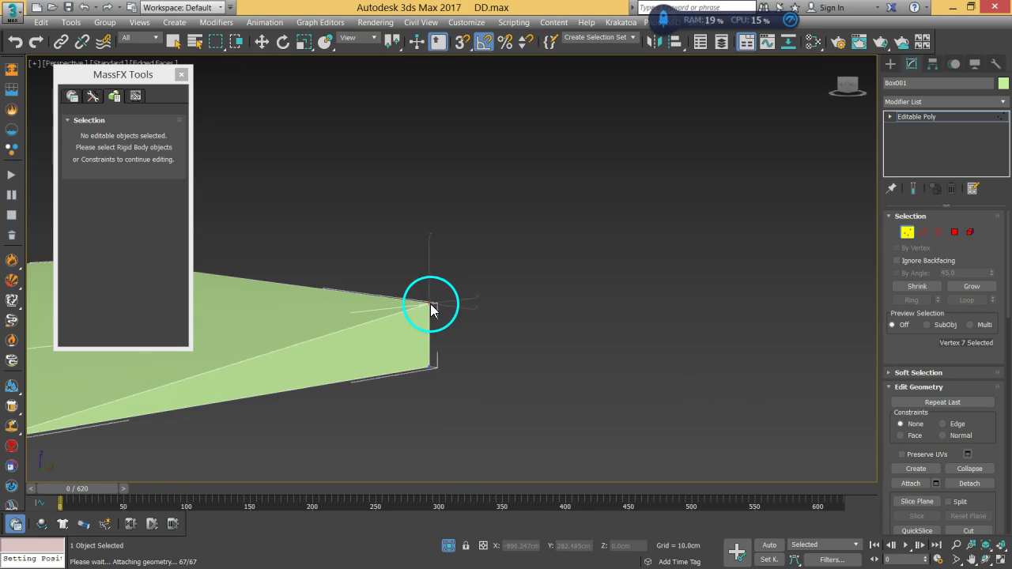
click(903, 235)
click(905, 234)
click(418, 310)
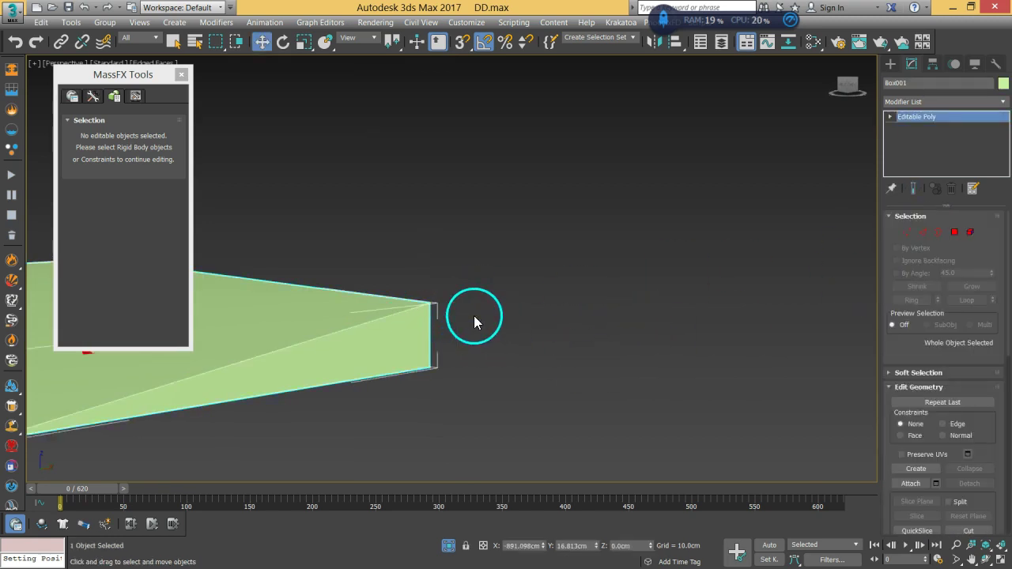
click(906, 235)
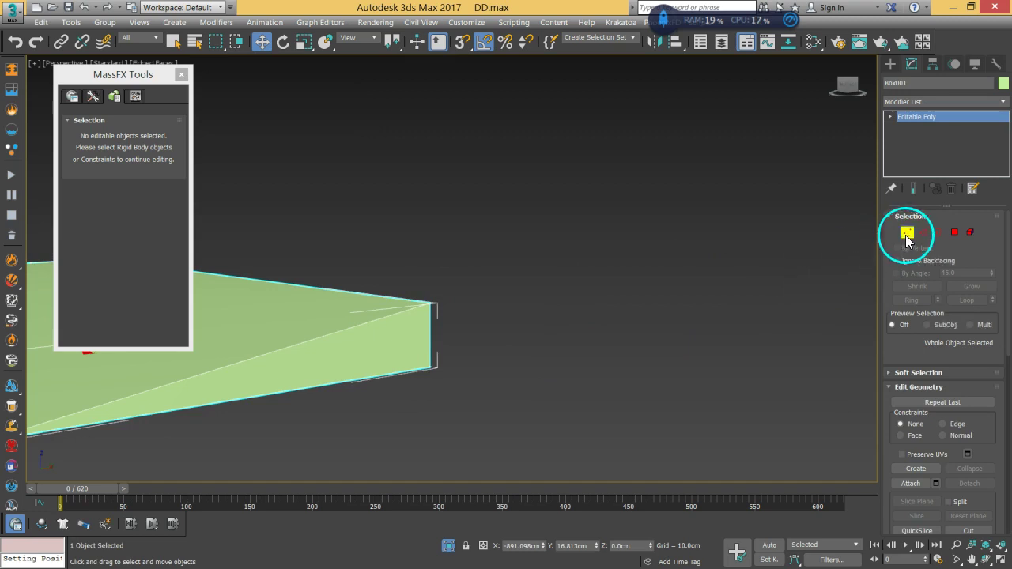
right_click(430, 300)
click(401, 390)
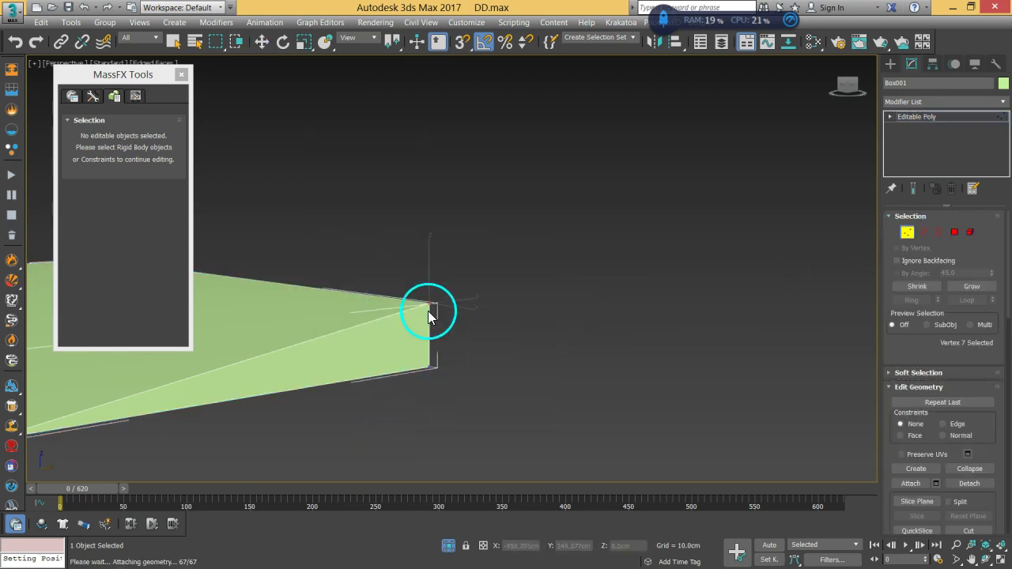
click(428, 365)
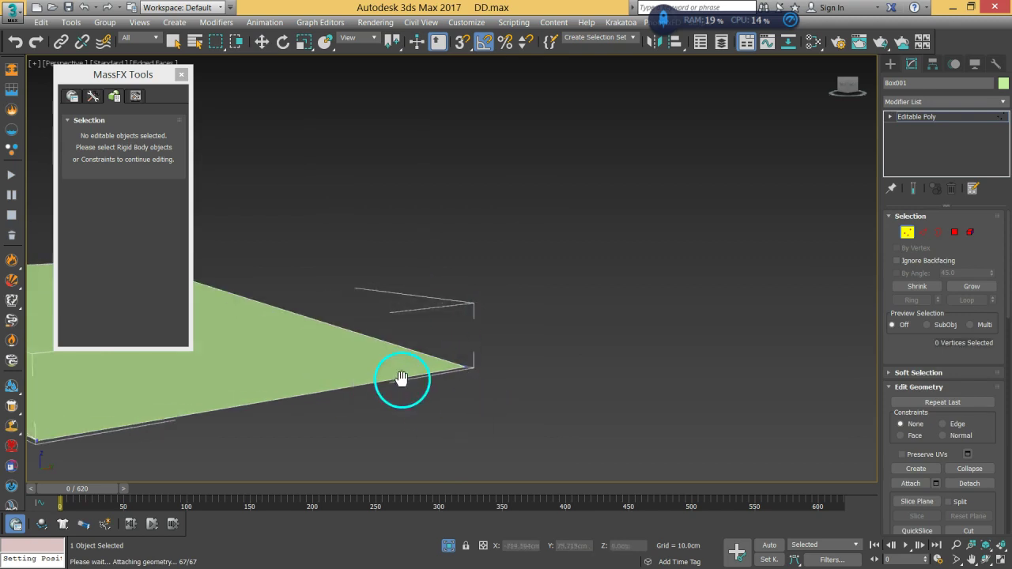
click(400, 377)
click(907, 232)
alt+middle_drag(339, 377, 379, 418)
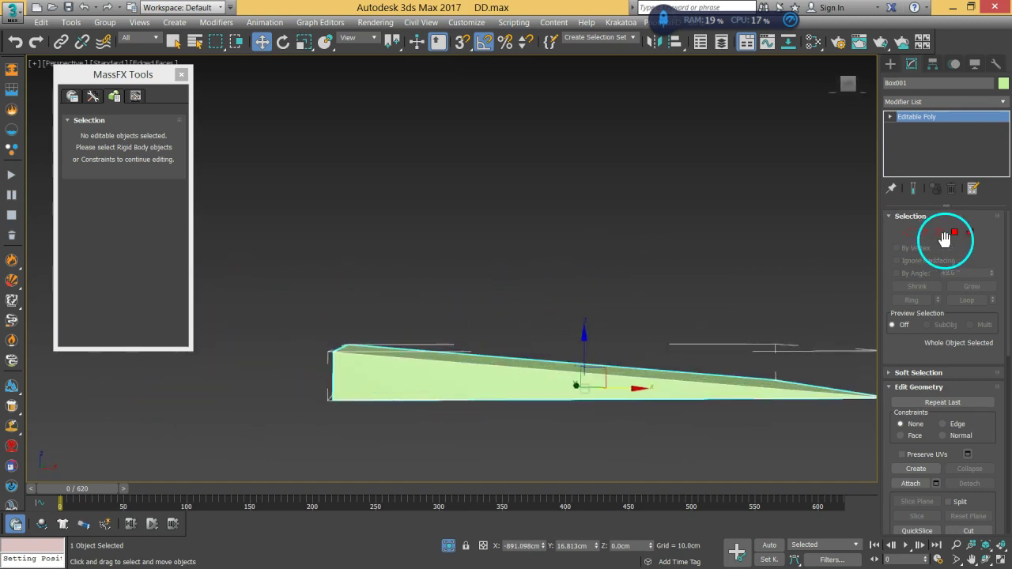
click(907, 231)
drag(323, 294, 346, 277)
alt+middle_drag(693, 356, 661, 373)
click(906, 232)
alt+middle_drag(554, 328, 445, 395)
Select the ramp's four lengthwise edges and connect them with 3 segments, then leave edge editing
click(922, 232)
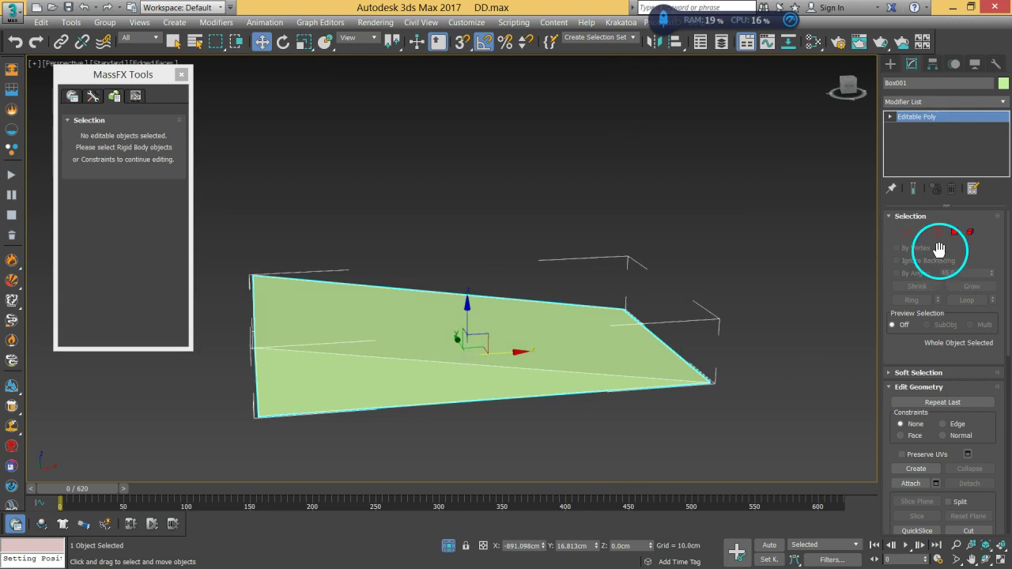
drag(423, 241, 447, 526)
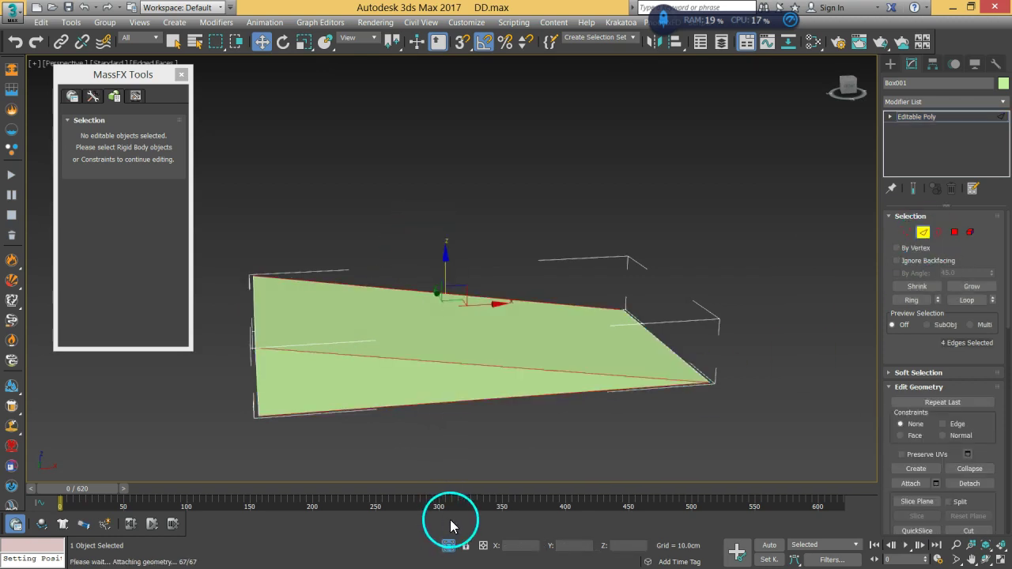
drag(992, 452, 1008, 283)
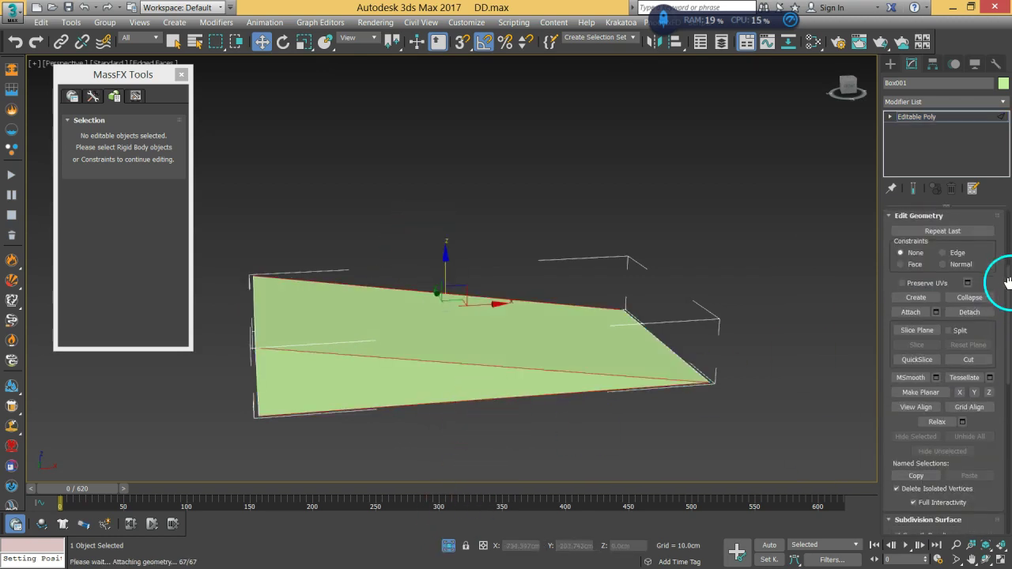
scroll(984, 427, down, 10)
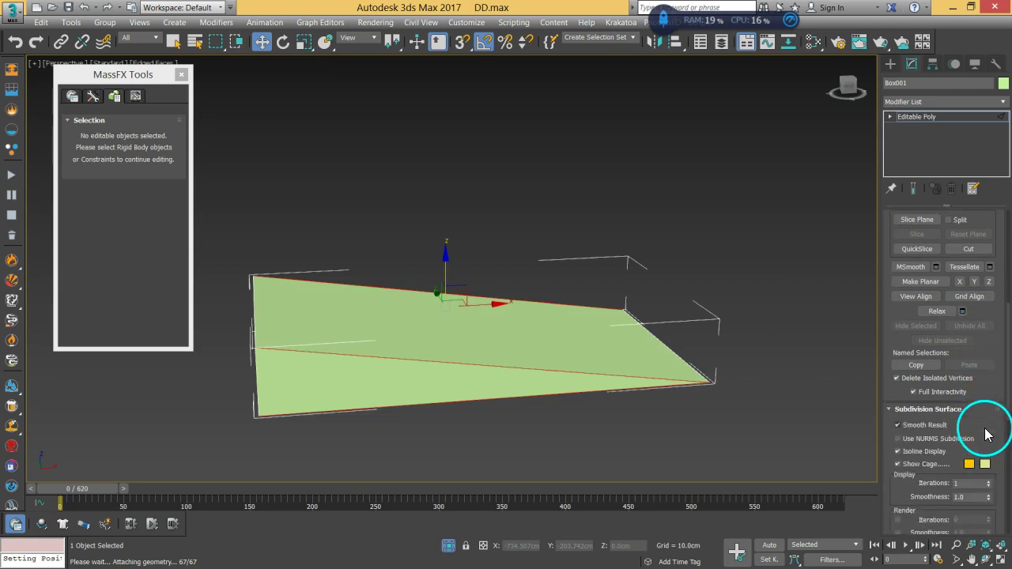
click(990, 495)
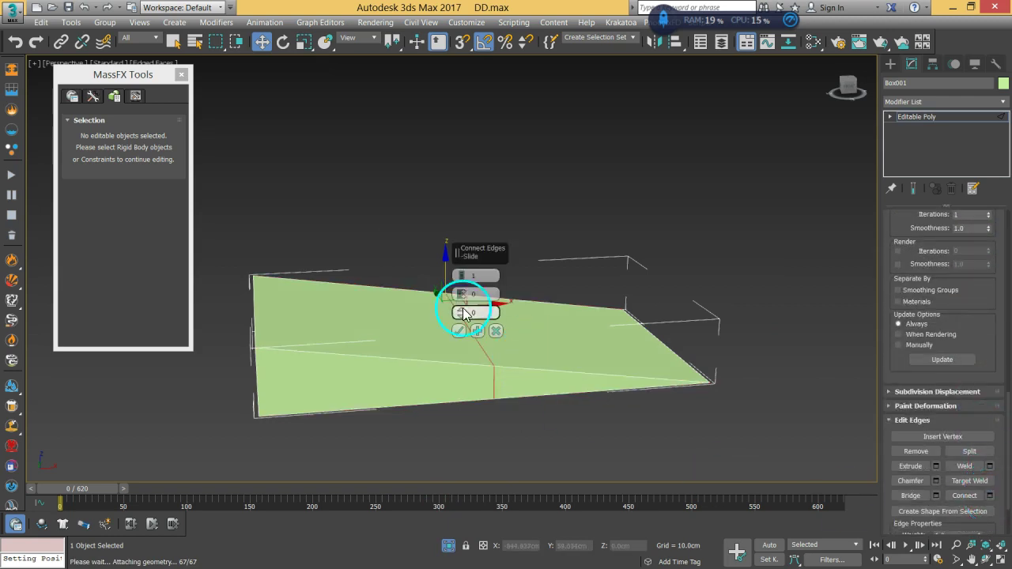
click(456, 331)
alt+middle_drag(639, 422, 728, 389)
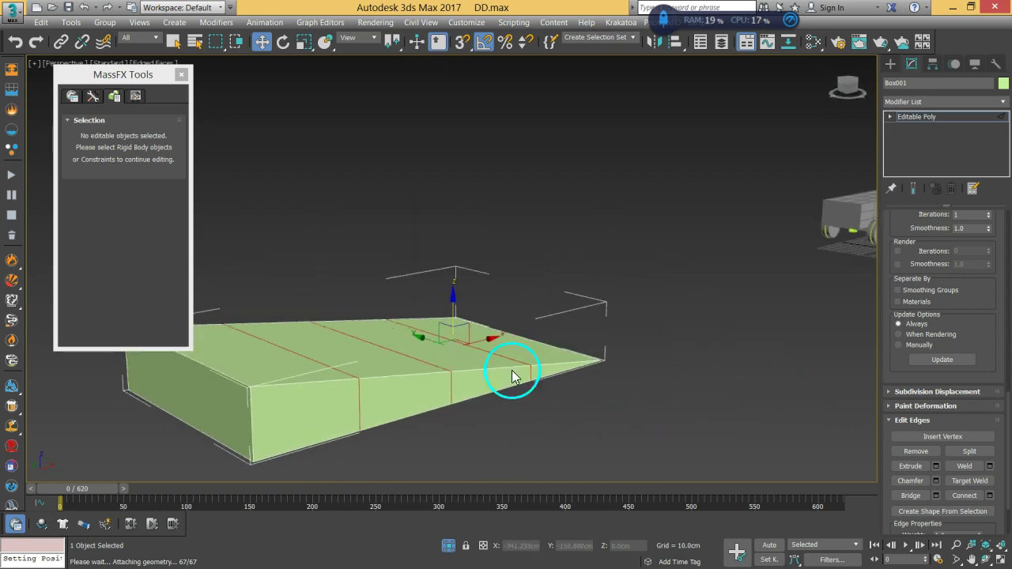
scroll(980, 364, up, 15)
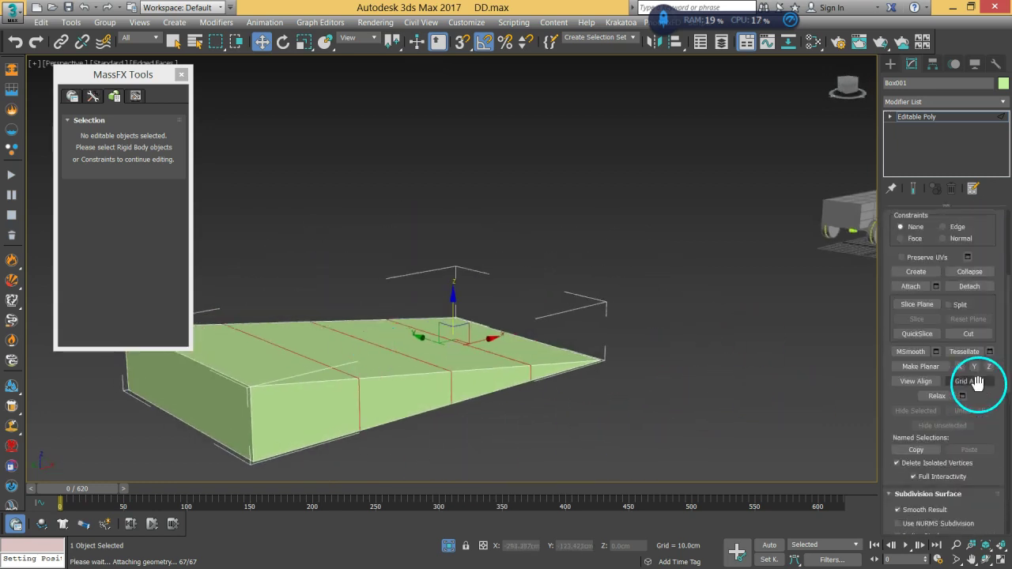
click(921, 231)
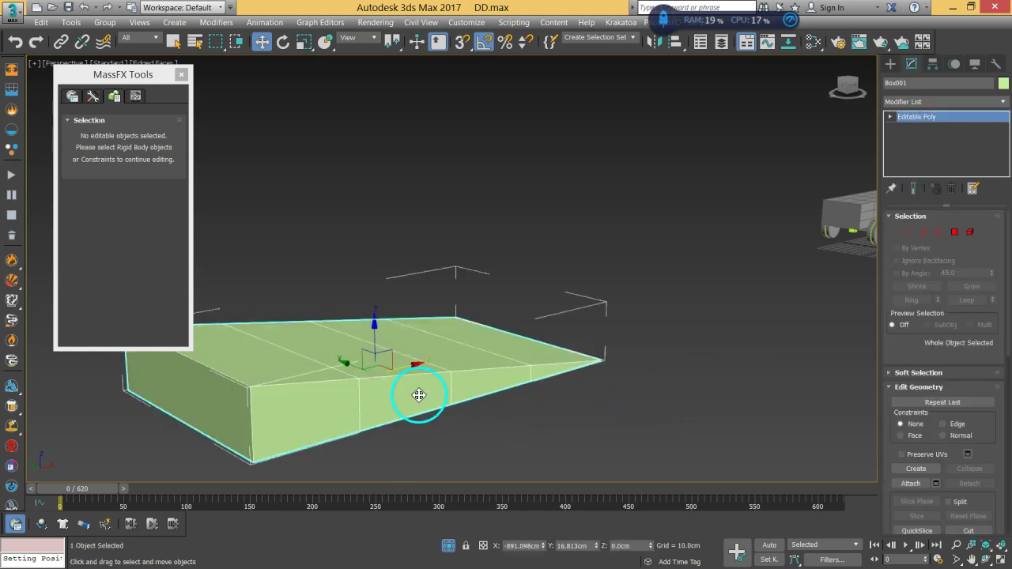
middle_drag(419, 395, 435, 384)
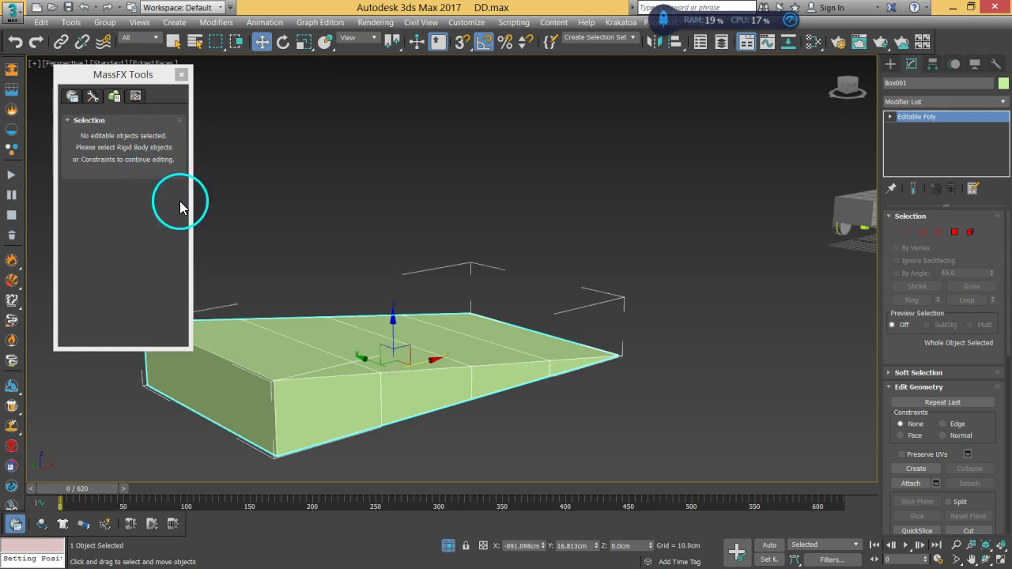
Make the ramp a Static MassFX rigid body and show its physical shape settings
drag(47, 525, 116, 512)
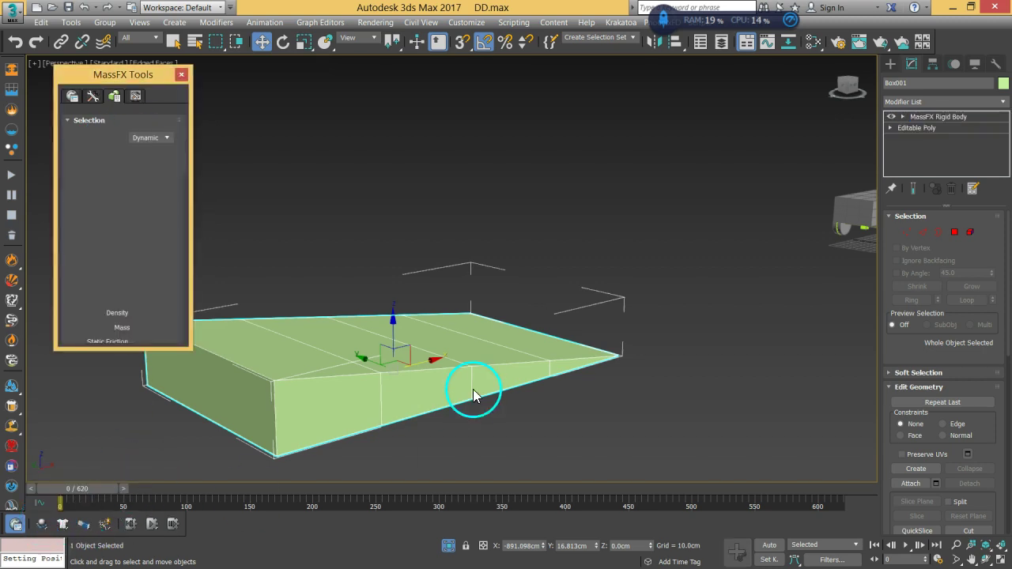
alt+middle_drag(474, 393, 517, 388)
drag(929, 313, 906, 253)
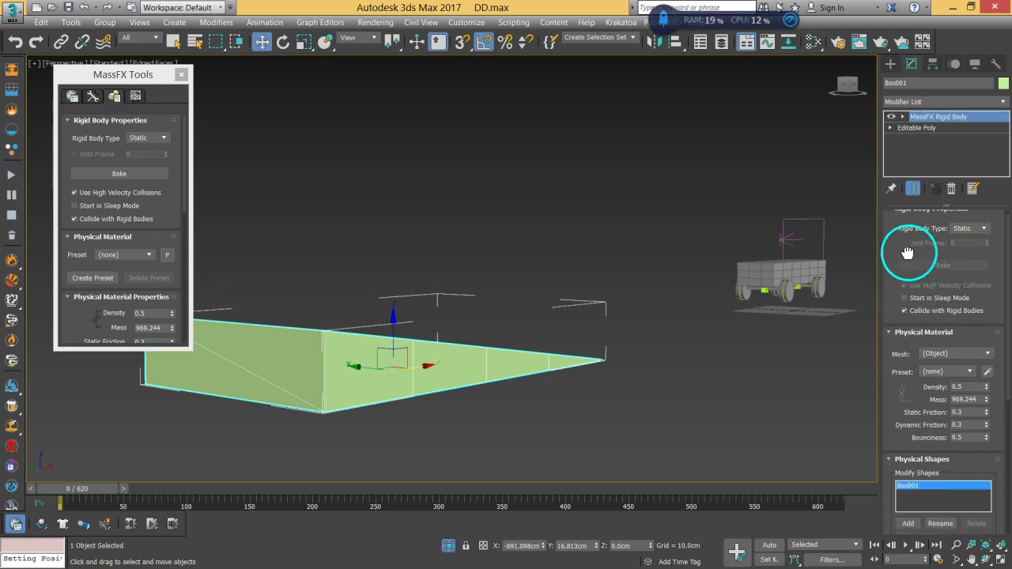
scroll(907, 253, down, 5)
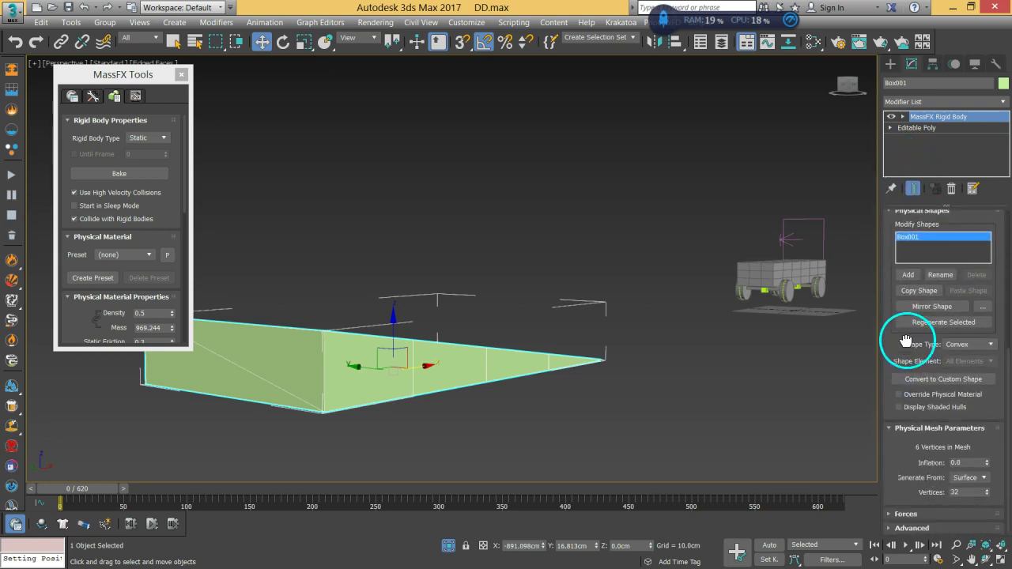
mouse_move(906, 340)
mouse_down()
mouse_move(901, 299)
mouse_move(899, 339)
mouse_up()
Check the ramp's Convex collision shape from several sides and convert it to a custom shape
alt+middle_drag(526, 359, 654, 383)
alt+middle_drag(280, 379, 341, 342)
alt+middle_drag(625, 401, 491, 405)
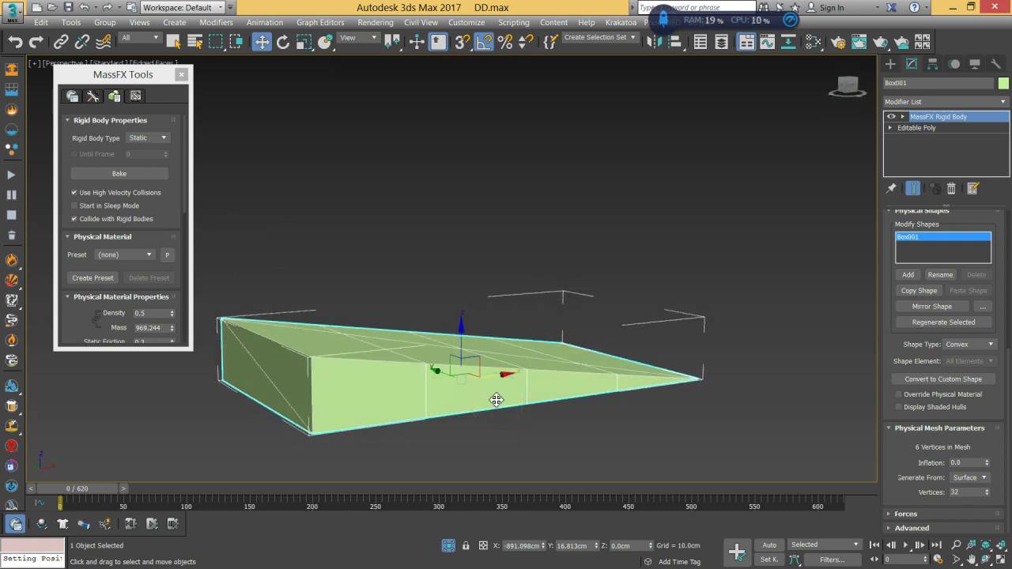
click(959, 345)
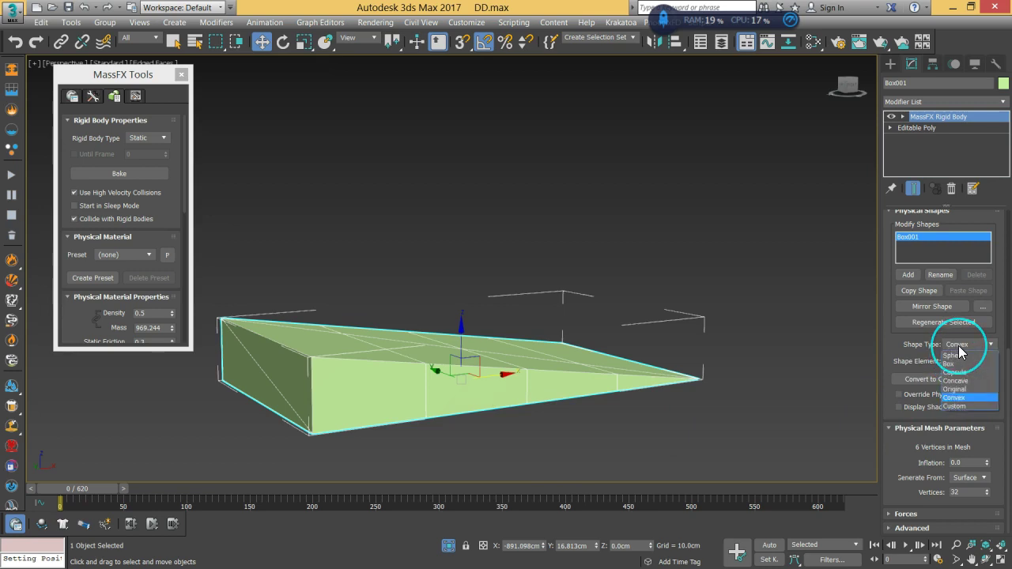
click(965, 402)
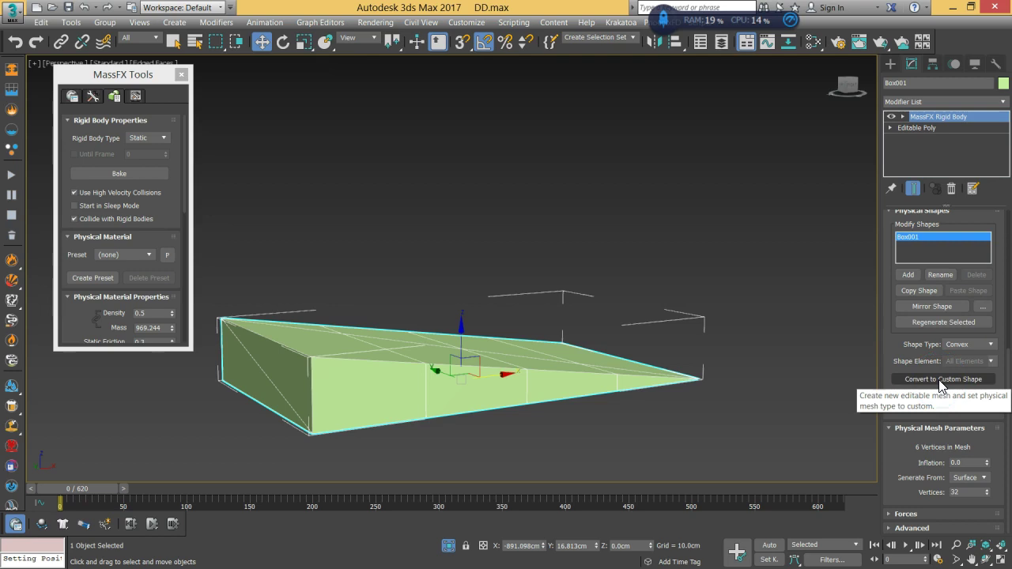
click(941, 380)
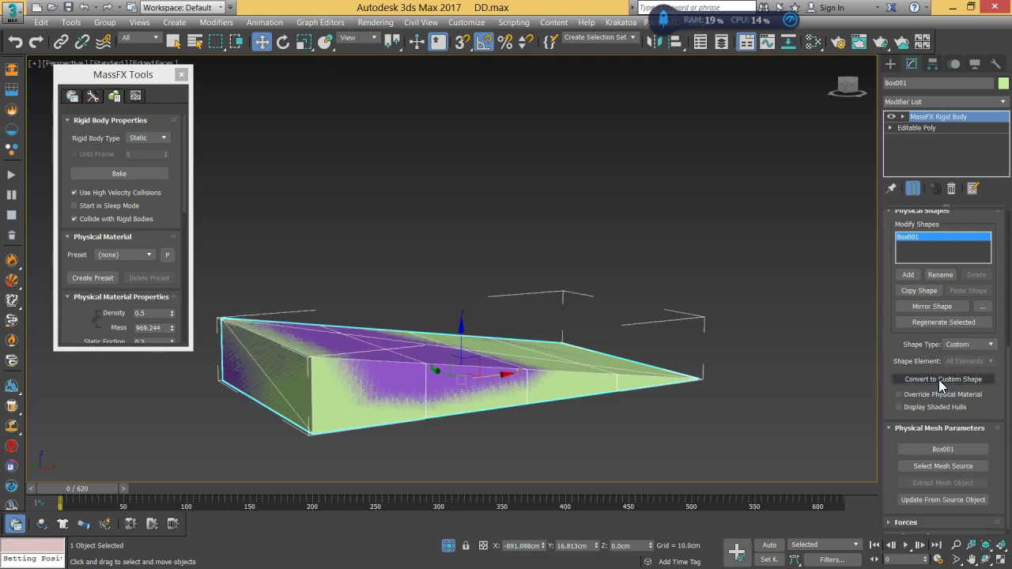
Examine the custom collision mesh overlapping the ramp, switching Display Shaded Hulls on and off again
click(380, 364)
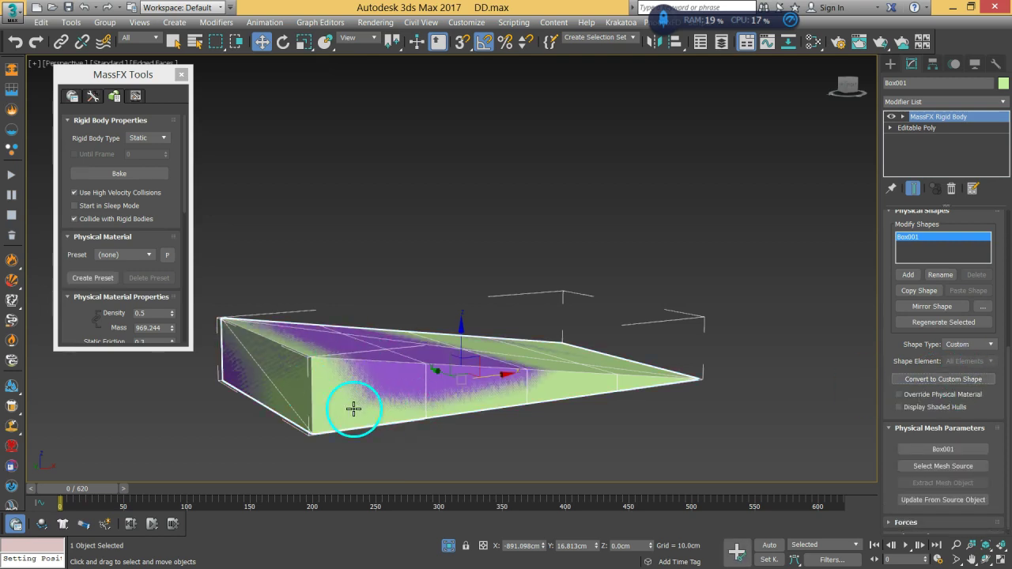
click(538, 411)
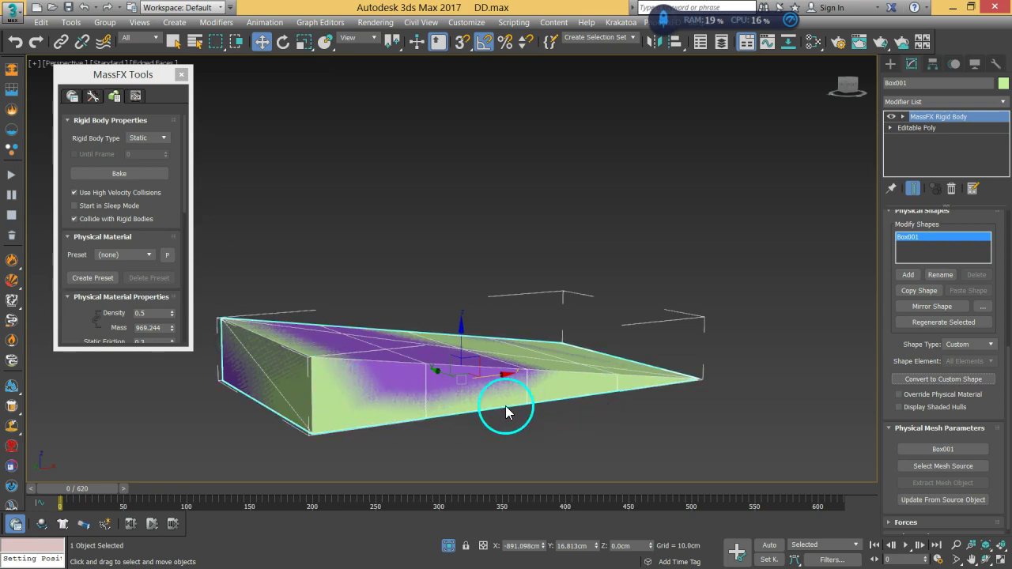
click(303, 399)
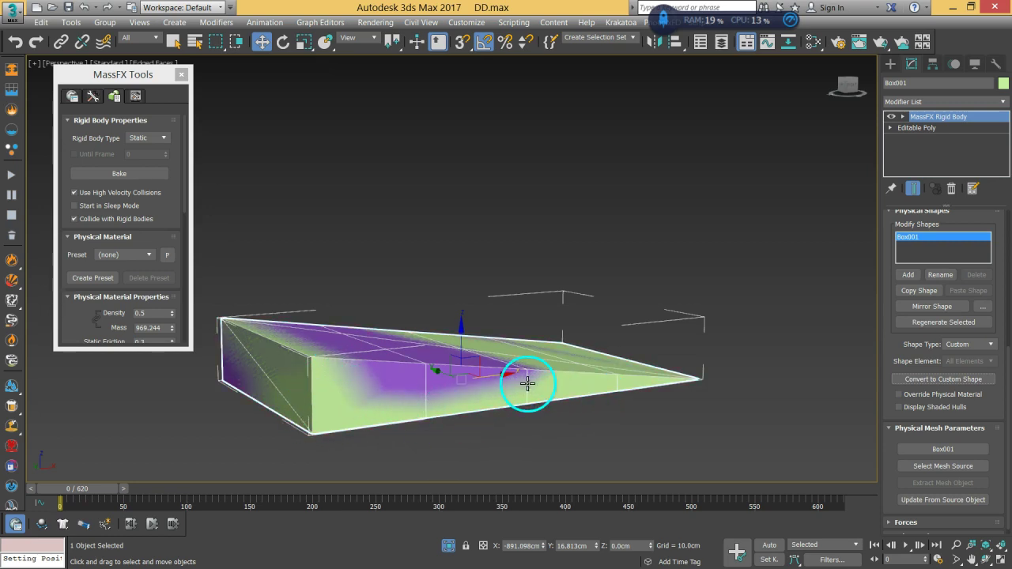
click(514, 429)
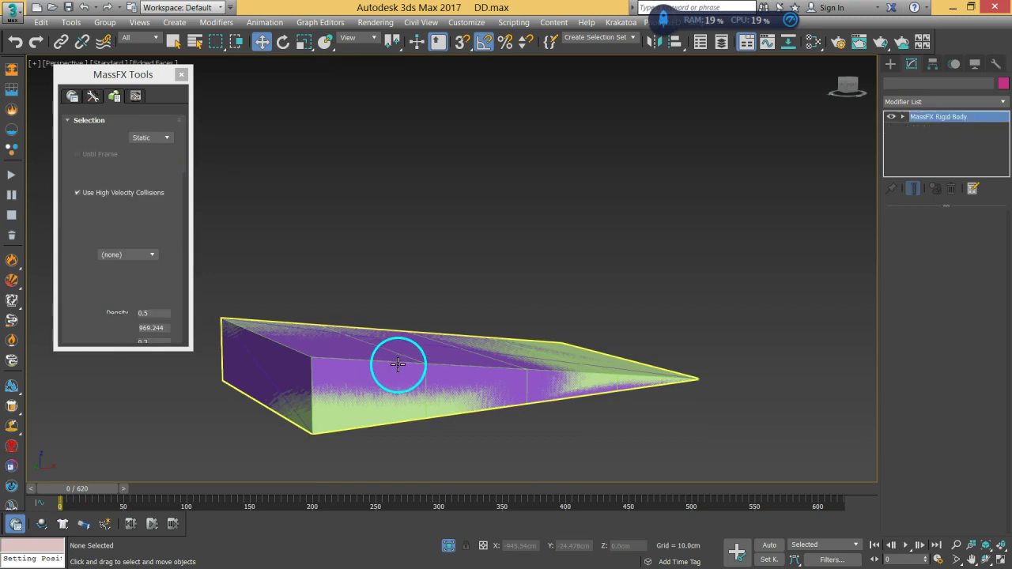
click(397, 363)
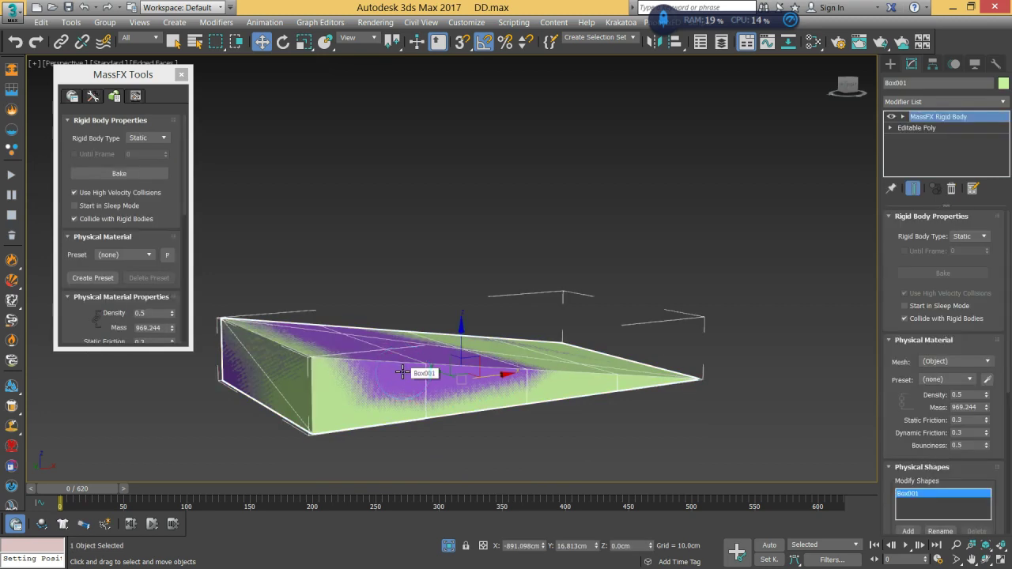
scroll(914, 339, down, 2)
scroll(922, 474, down, 2)
scroll(915, 448, down, 2)
scroll(922, 467, down, 1)
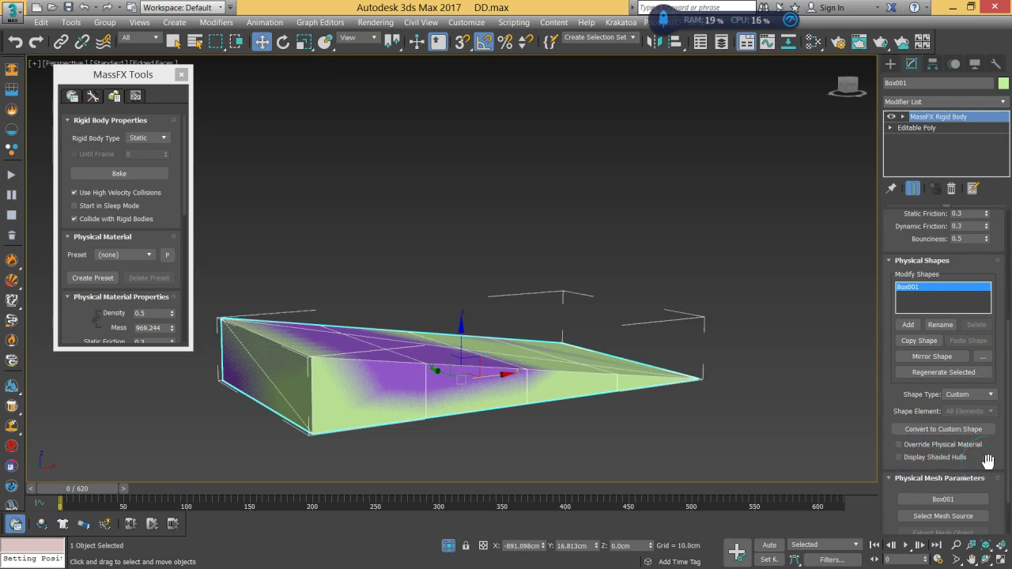
click(899, 458)
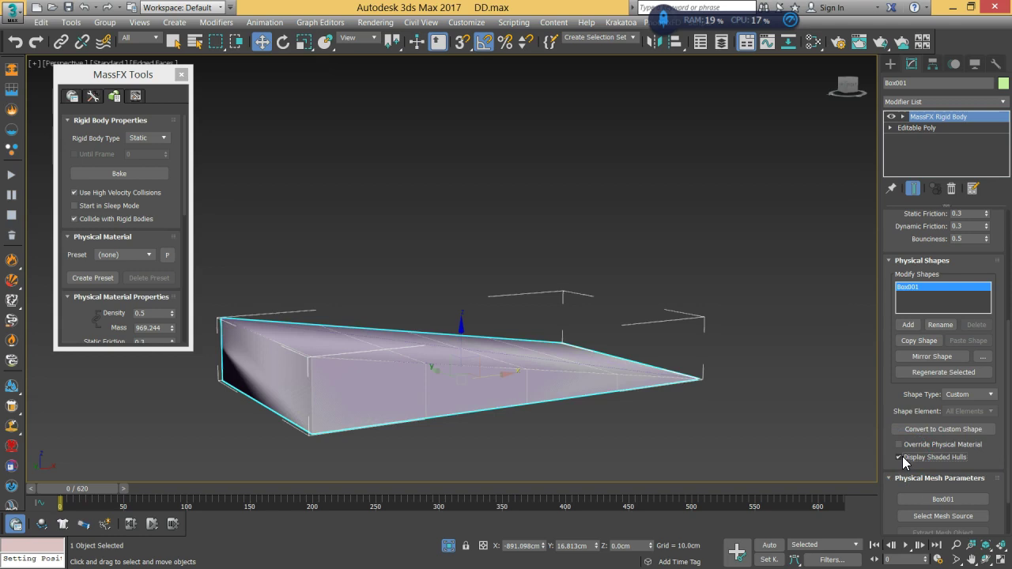
click(899, 457)
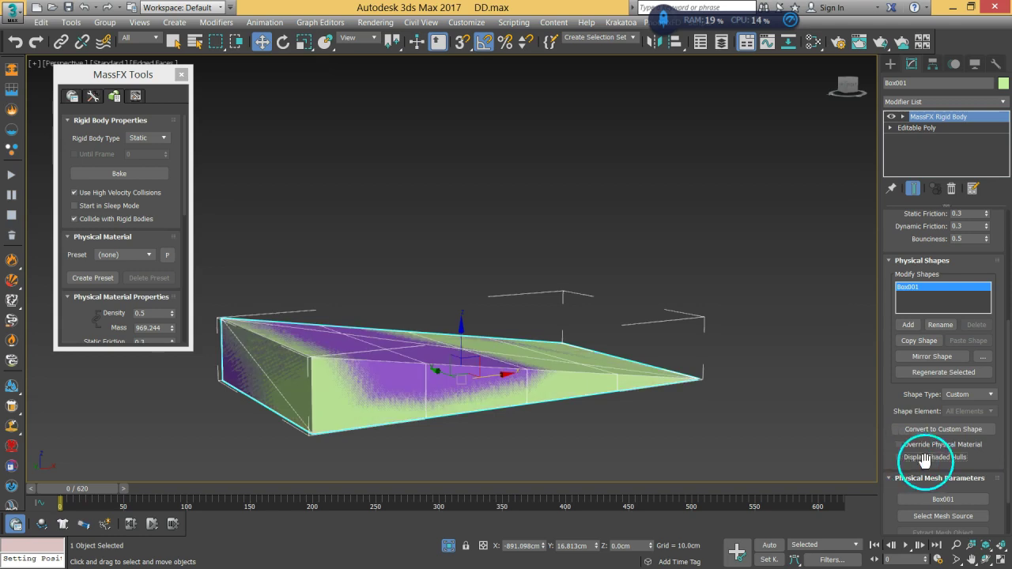
Remove the purple custom mesh that overlaps the ramp and reselect the ramp
click(557, 434)
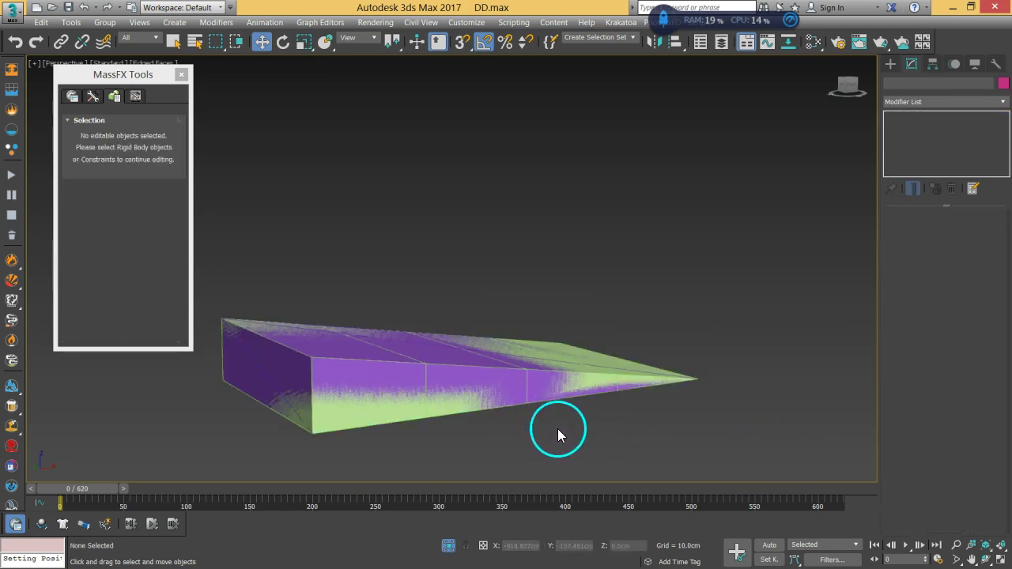
click(561, 411)
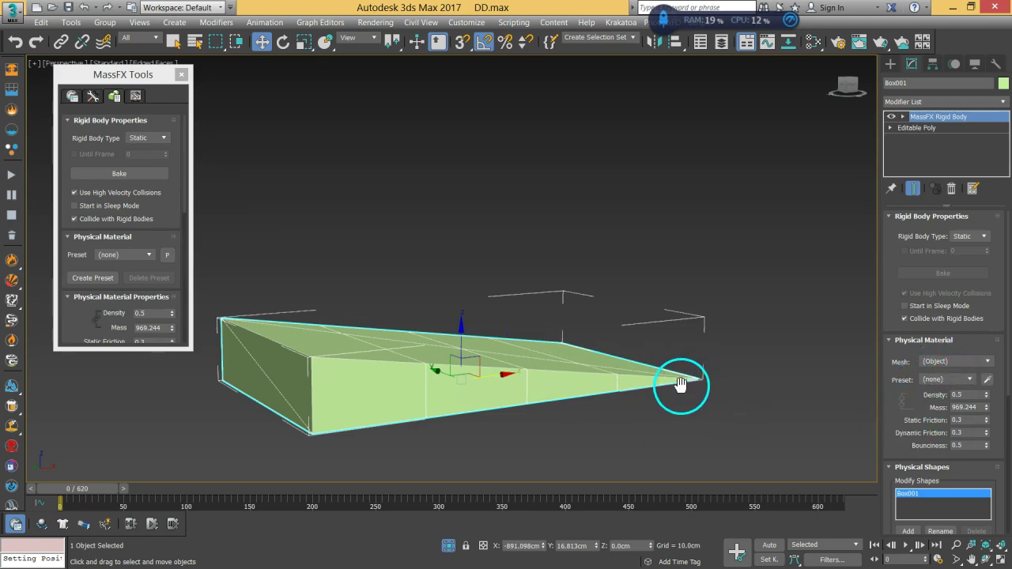
With ramp and car both in view, run the simulation, reset it to the first frame and run it again
scroll(678, 384, down, 5)
scroll(679, 379, down, 5)
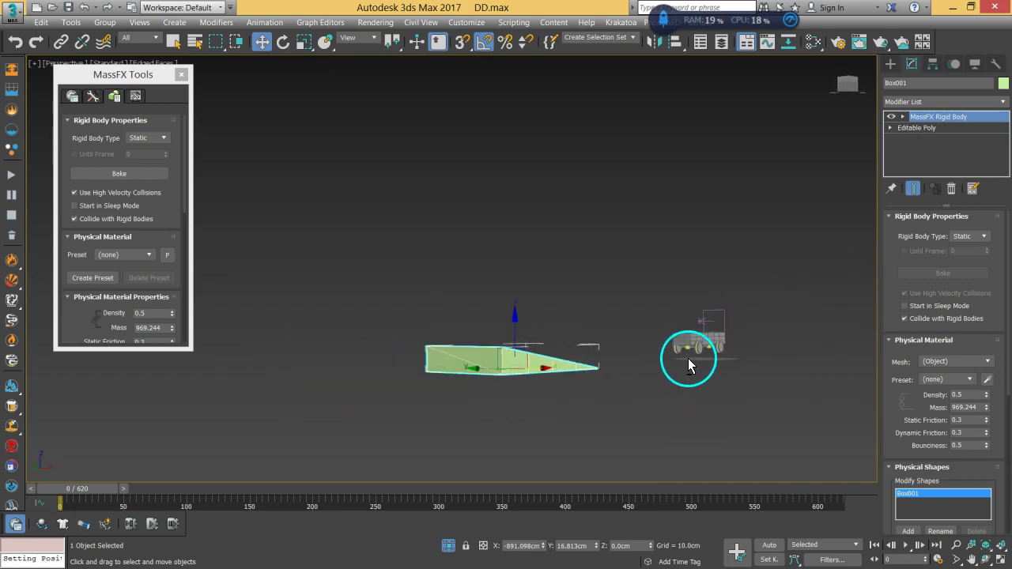
click(153, 527)
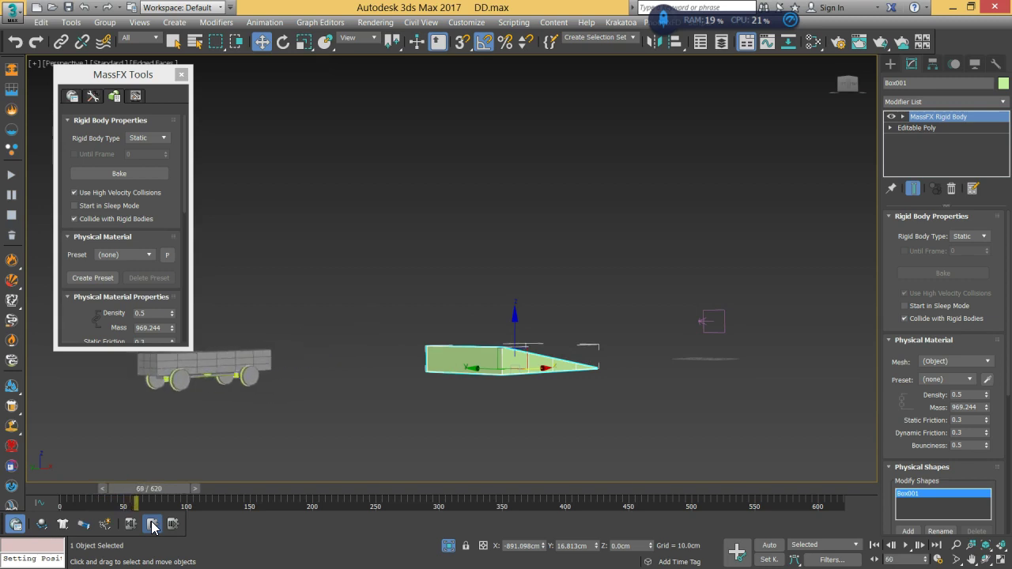
click(131, 527)
click(149, 528)
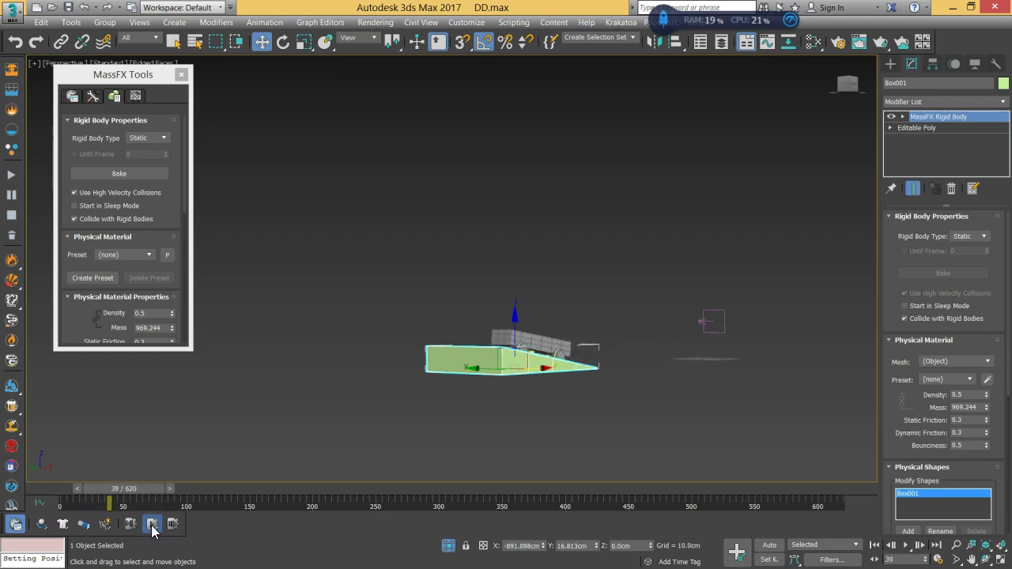
Reset the simulation to the first frame with both the ramp and the car rig in view
click(131, 525)
alt+middle_drag(501, 384, 644, 360)
right_click(545, 251)
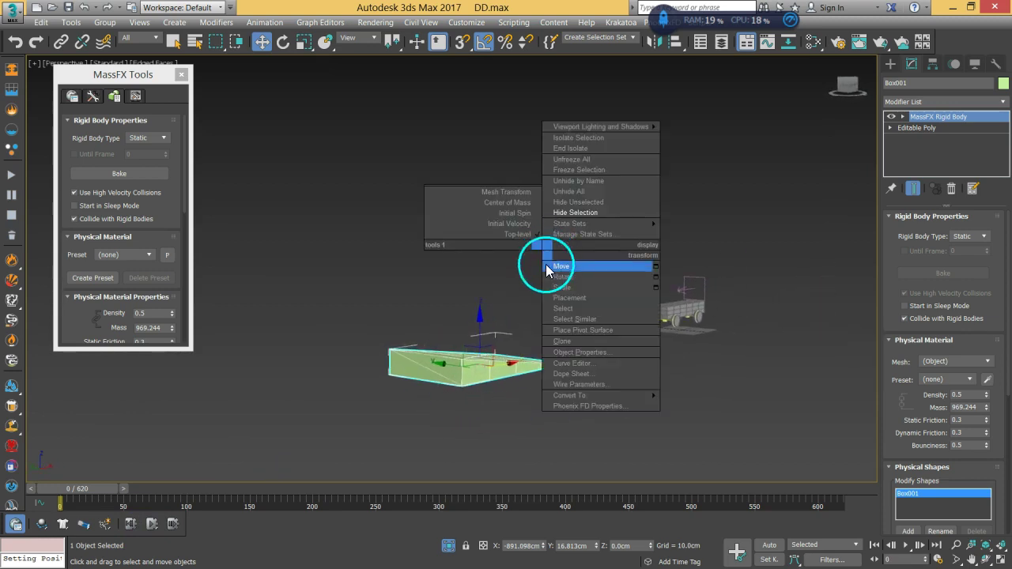
click(585, 181)
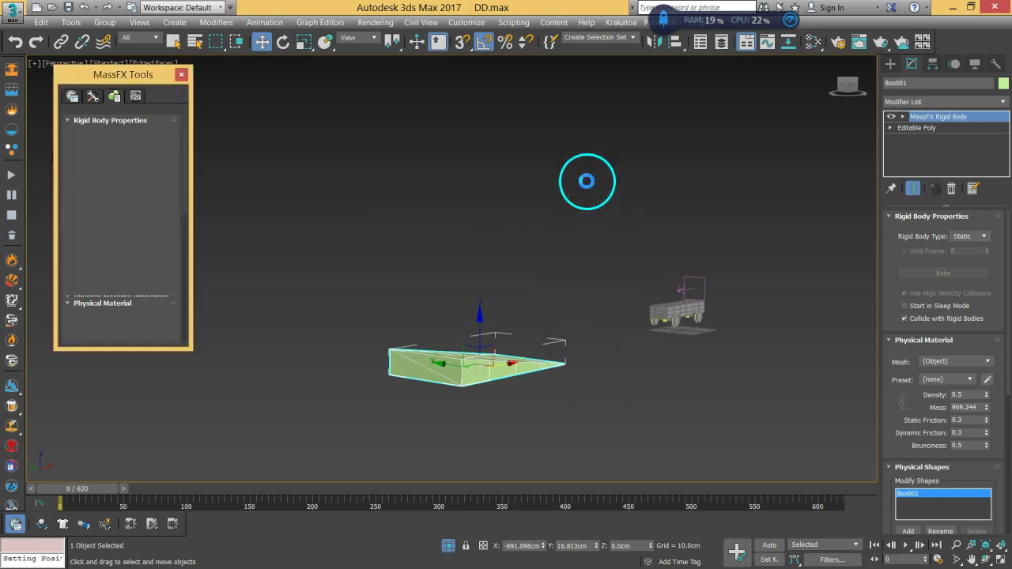
drag(405, 95, 401, 402)
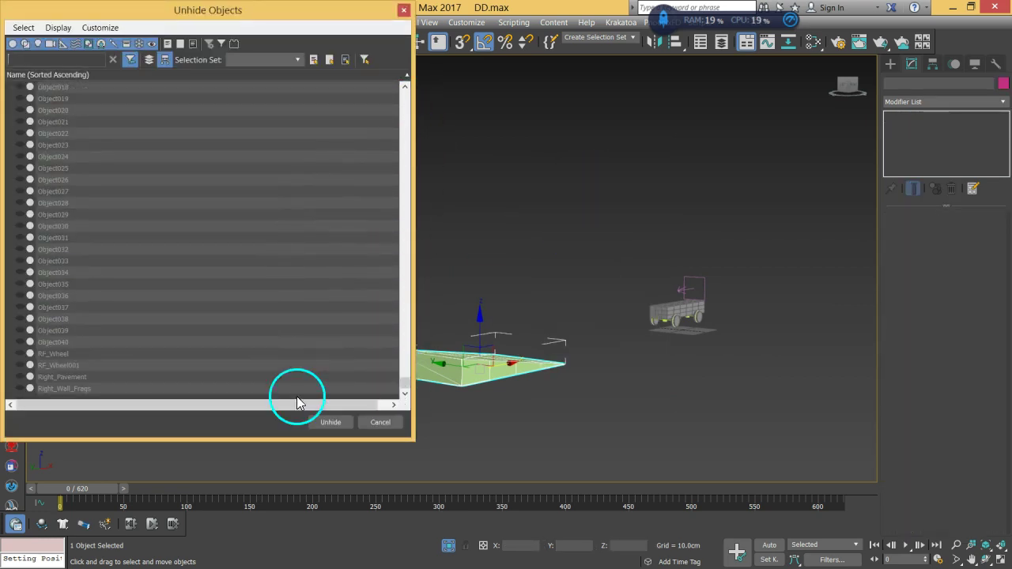
click(67, 368)
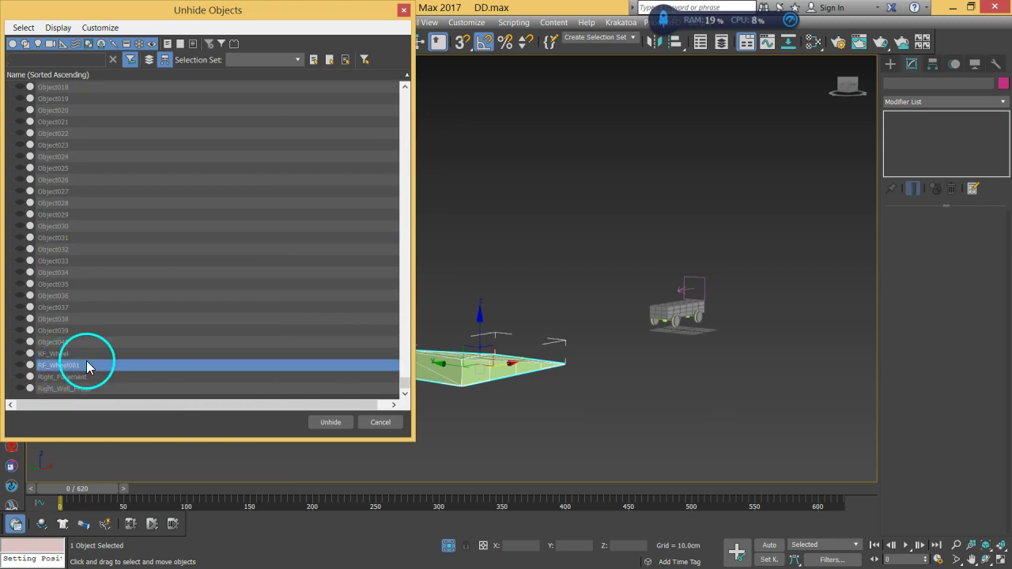
ctrl+click(68, 354)
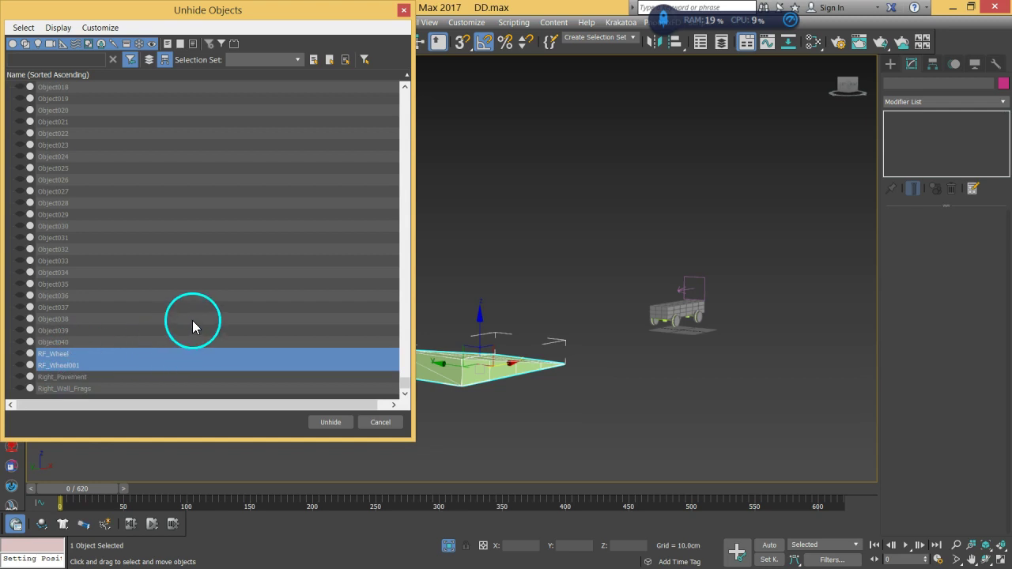
scroll(195, 327, up, 12)
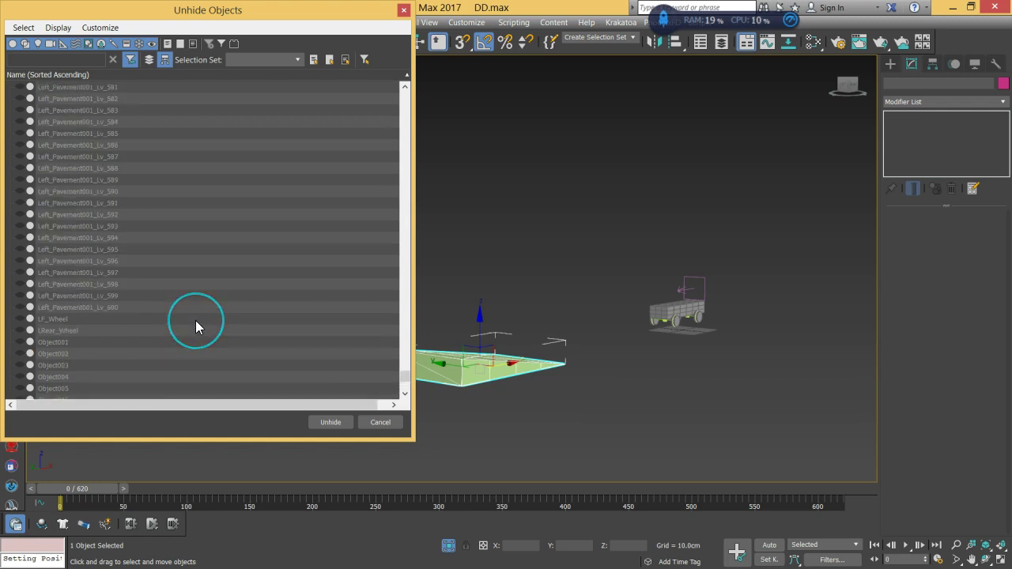
scroll(196, 324, down, 12)
click(320, 419)
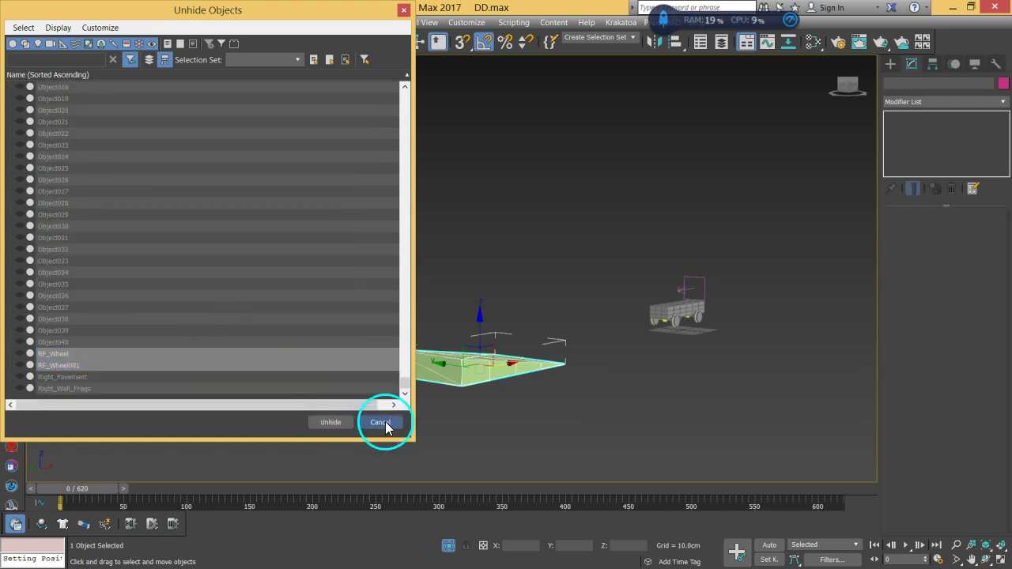
click(384, 422)
End the isolation so the whole street scene shows, and frame the car rig between the walls
click(450, 544)
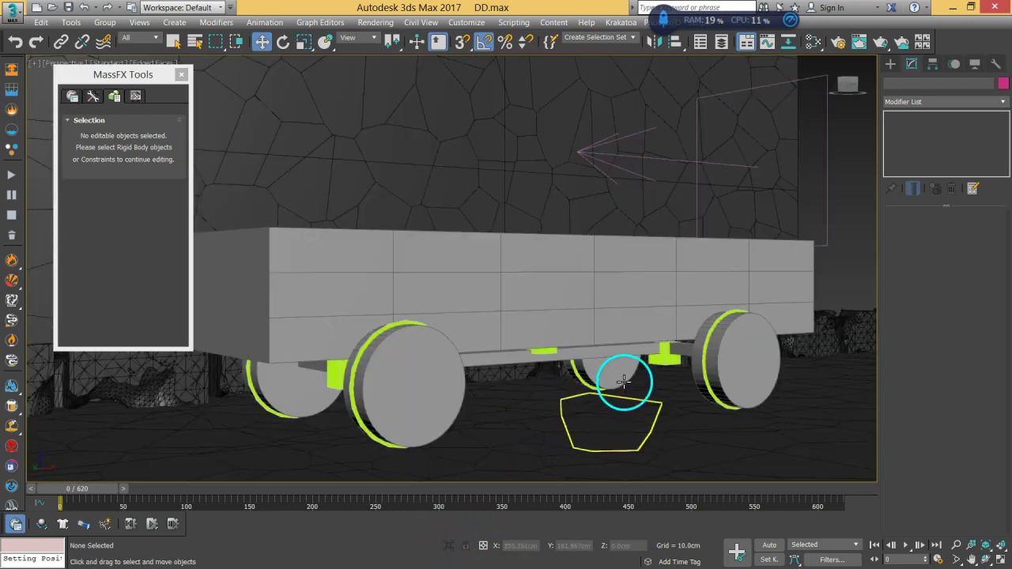
middle_drag(616, 382, 613, 383)
scroll(610, 381, down, 10)
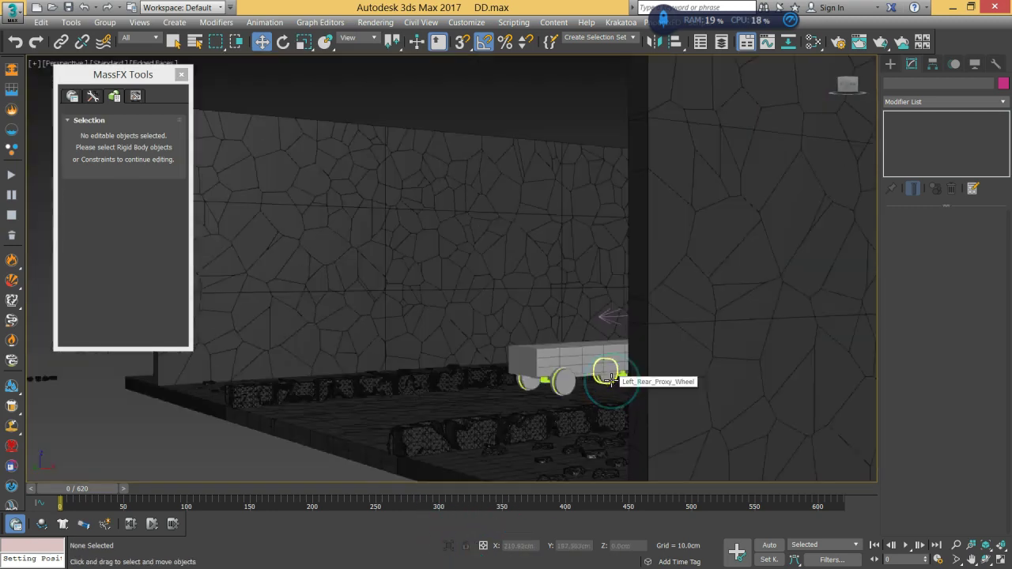
alt+middle_drag(621, 390, 603, 364)
scroll(603, 364, up, 2)
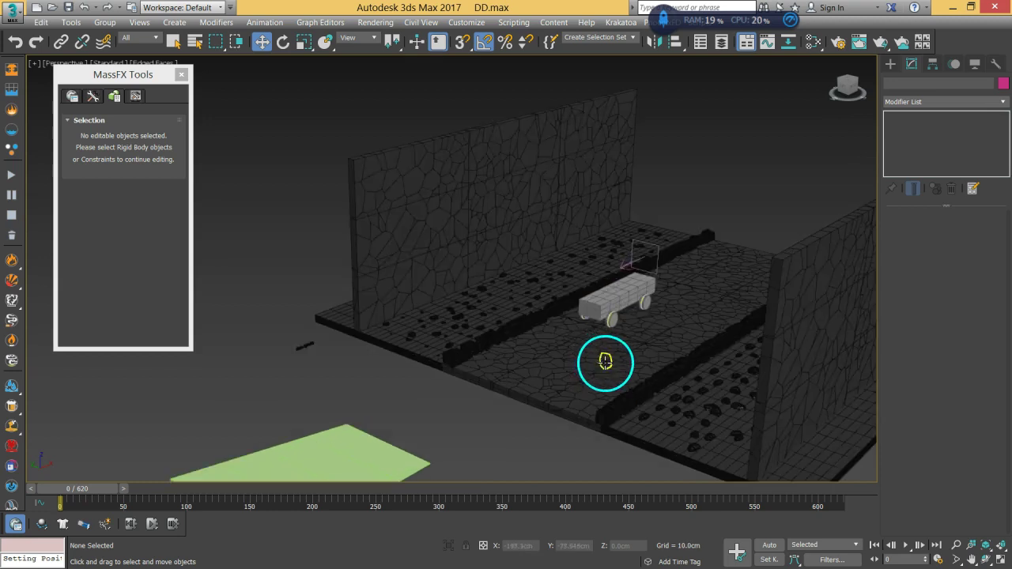
Unhide and select the HeroCar selection set, and zoom in on the car
click(632, 41)
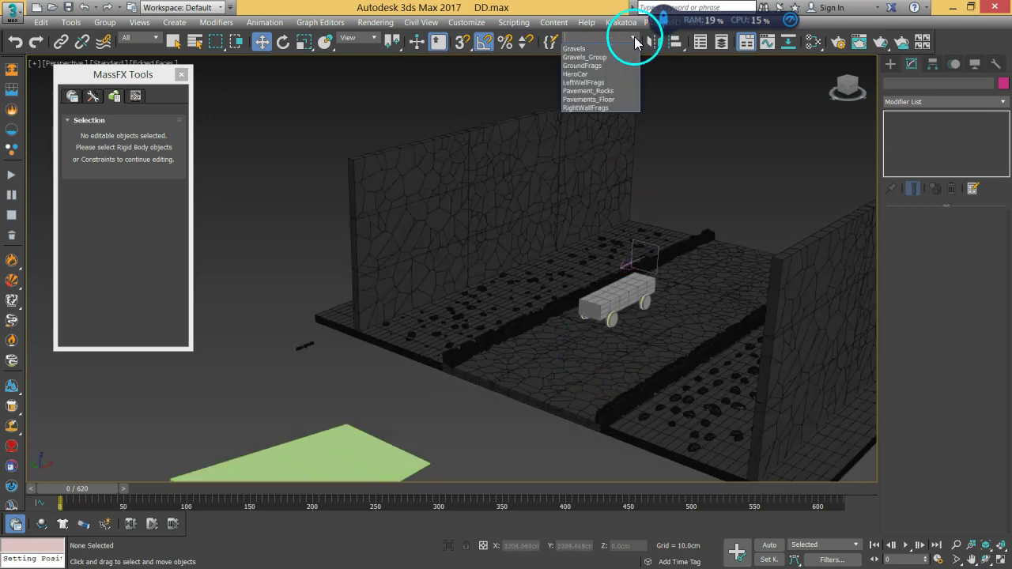
click(590, 75)
click(556, 351)
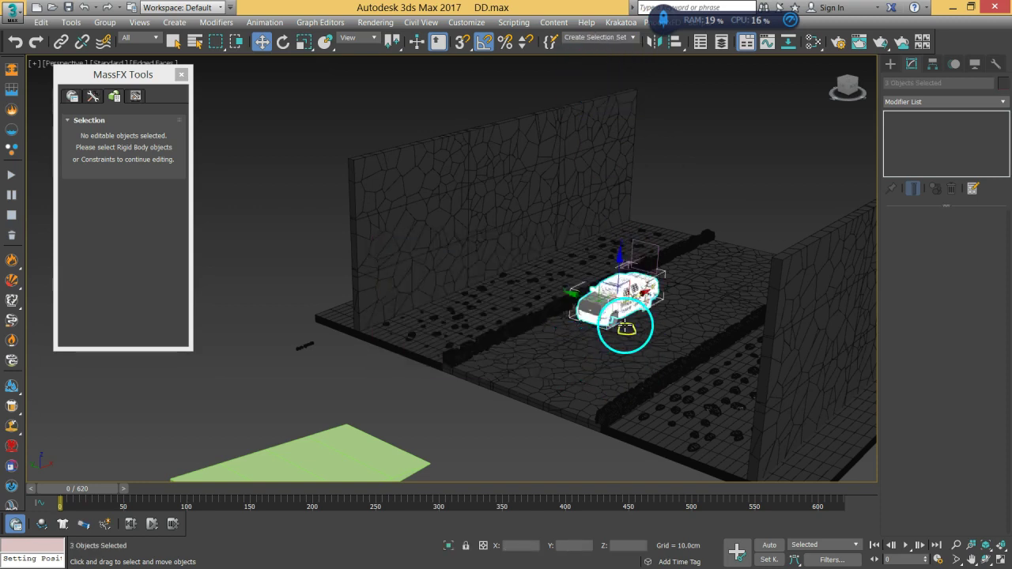
key(z)
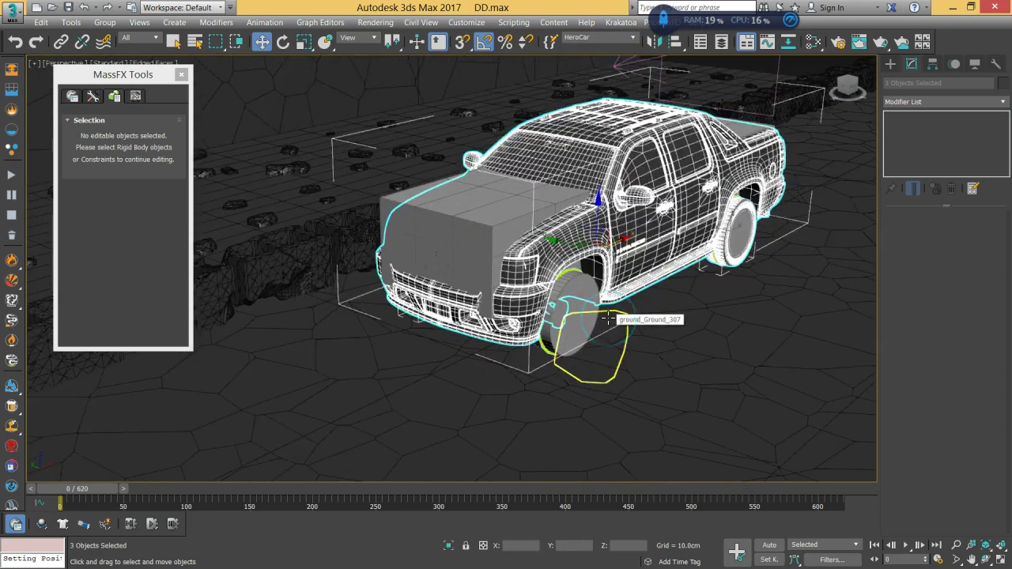
Unhide the car's remaining wheels and check from several sides that they cover the proxy wheels
alt+middle_drag(653, 324, 659, 295)
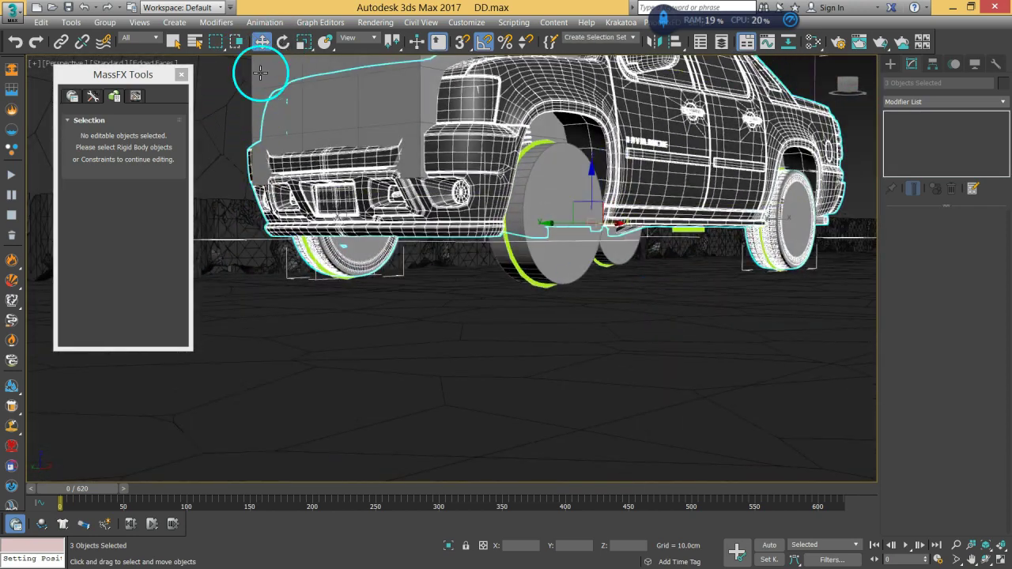
right_click(343, 362)
click(384, 296)
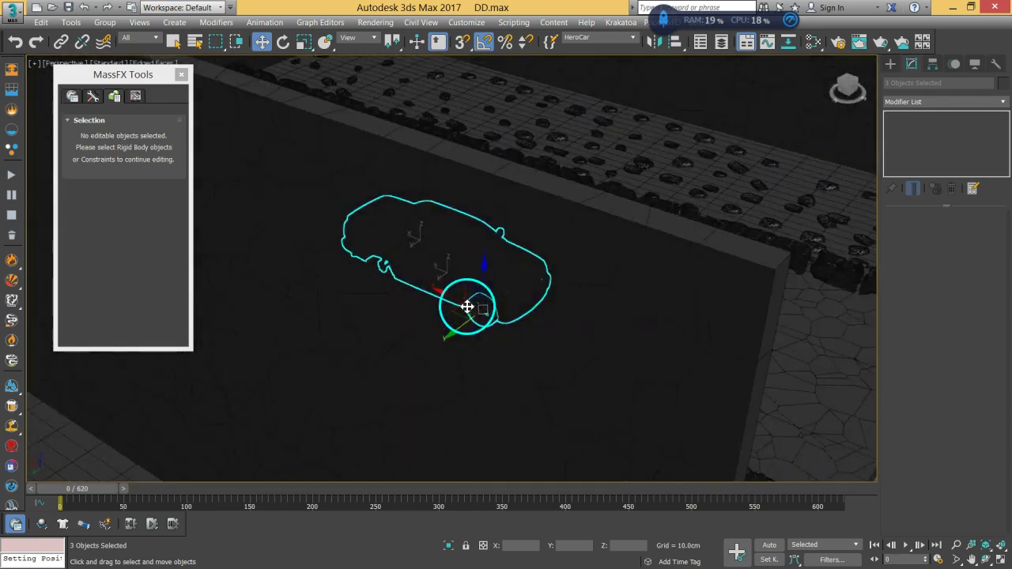
mouse_move(467, 305)
alt+middle_down()
mouse_move(444, 307)
mouse_move(458, 315)
alt+middle_up()
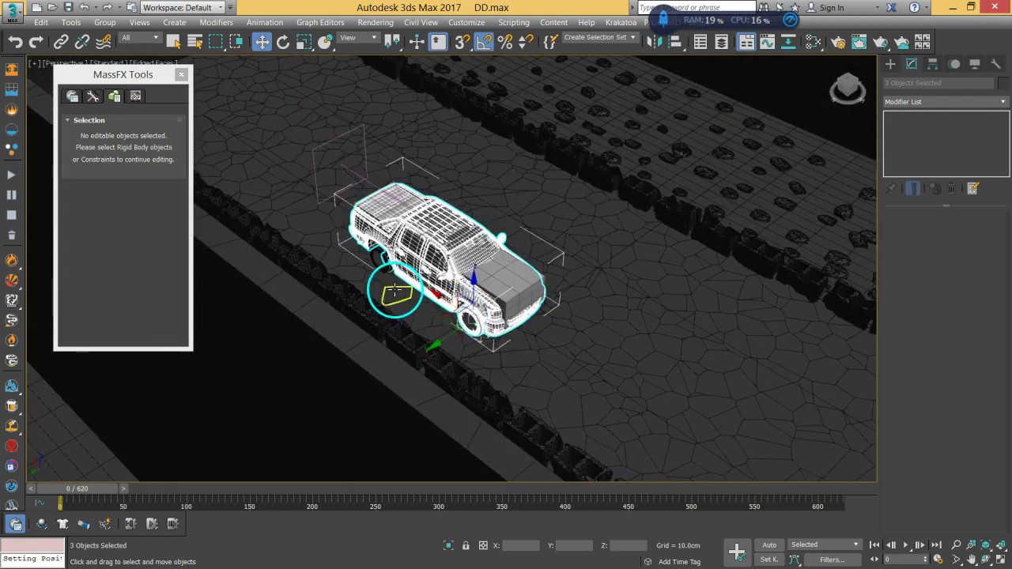
scroll(391, 285, up, 8)
scroll(370, 219, up, 3)
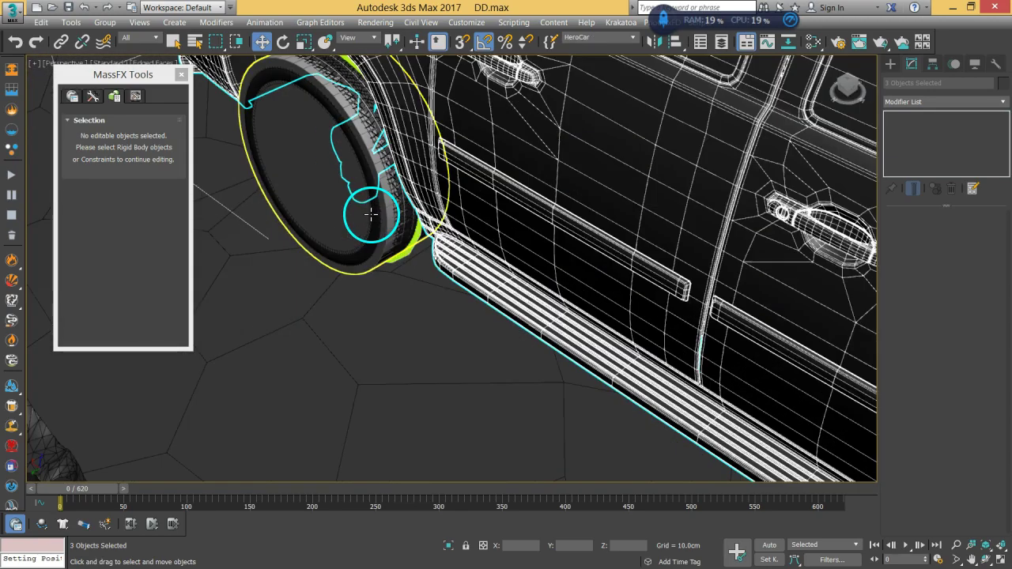
scroll(371, 225, down, 10)
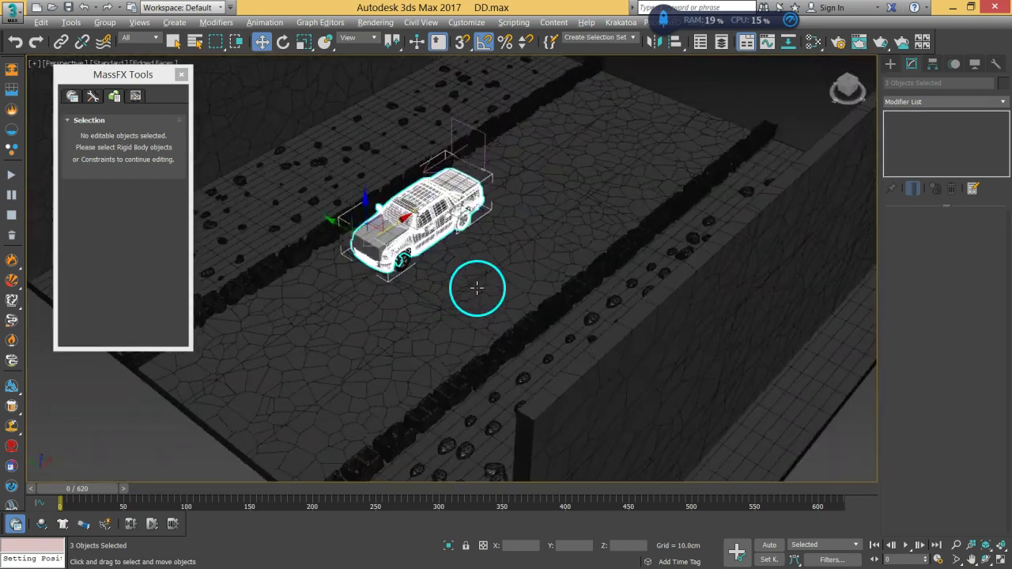
alt+middle_drag(477, 287, 487, 266)
scroll(486, 265, up, 15)
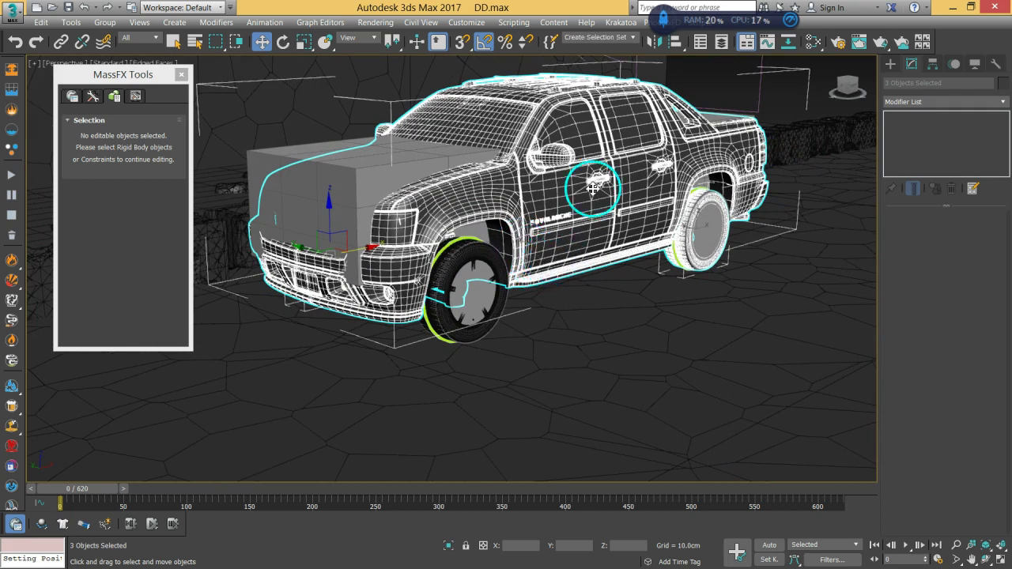
Link the detailed car body HDM_02_09_back_fenders to Car_Body_Proxy as its parent
click(345, 184)
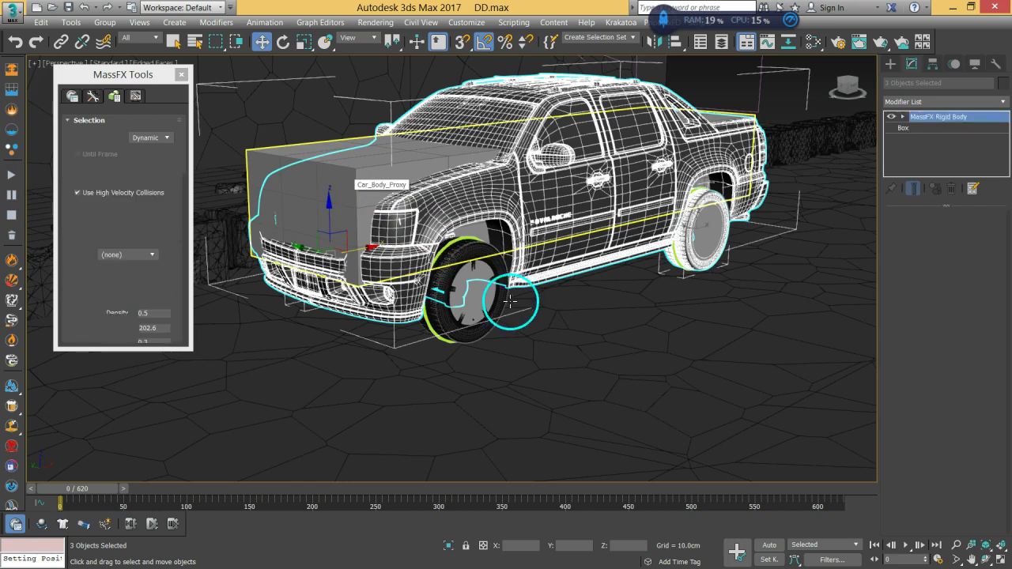
scroll(497, 296, up, 3)
alt+middle_drag(441, 272, 407, 110)
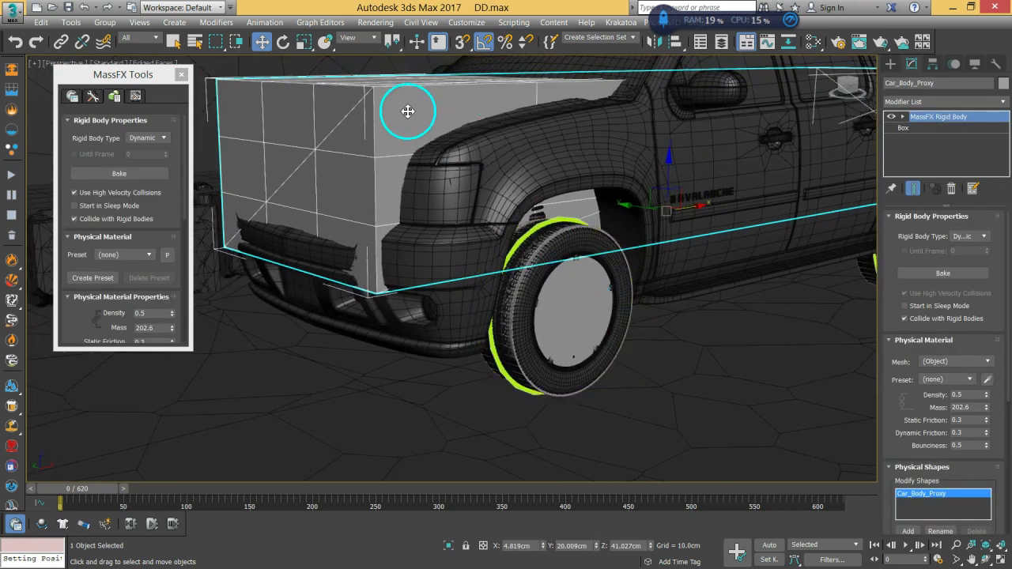
click(60, 42)
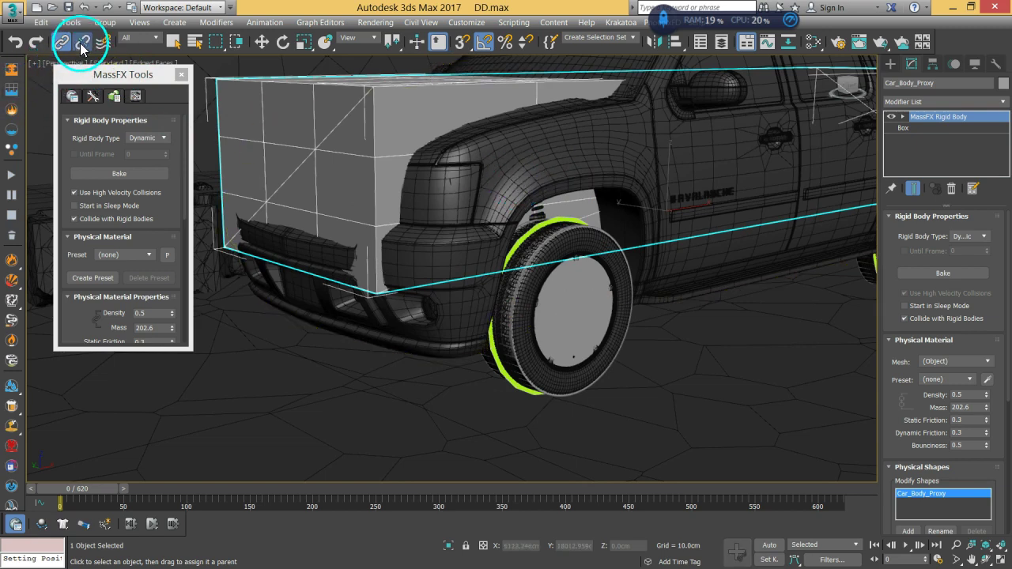
click(482, 178)
drag(536, 174, 396, 125)
Link LF_Wheel to the left front proxy wheel and LRear_Wheel to the left rear proxy wheel
scroll(560, 218, up, 5)
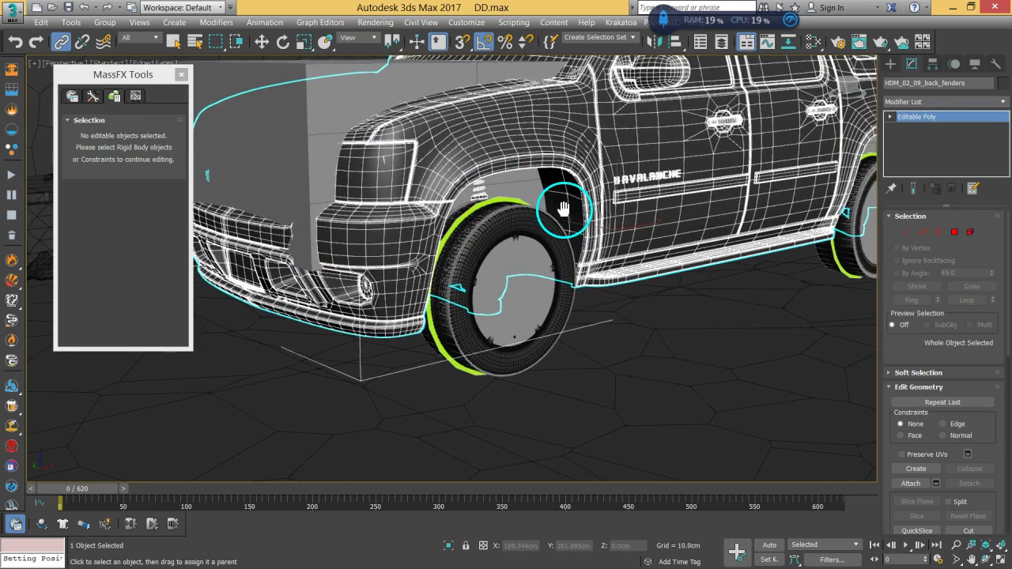
scroll(557, 212, up, 2)
click(529, 210)
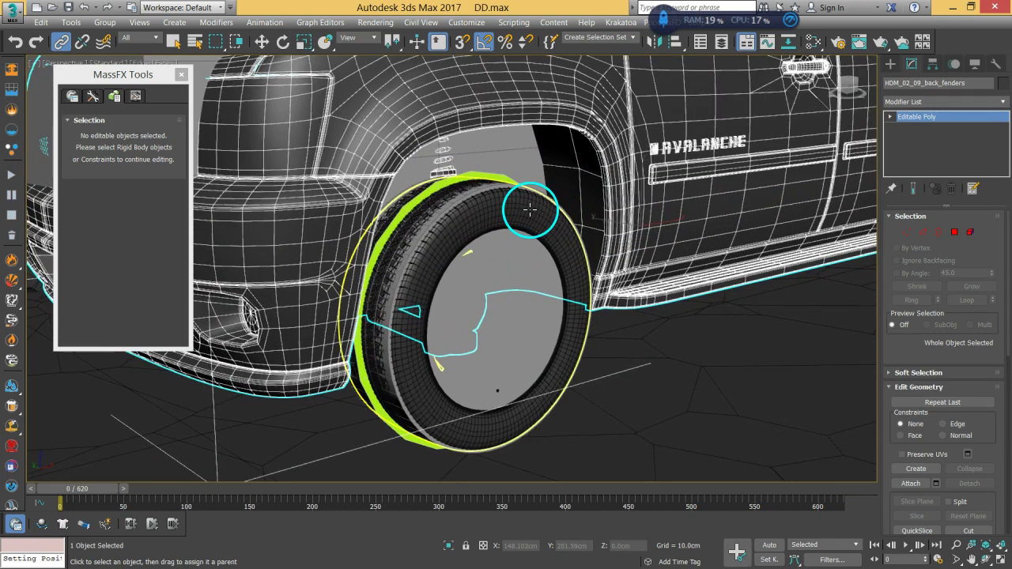
drag(494, 302, 559, 264)
scroll(545, 270, up, 3)
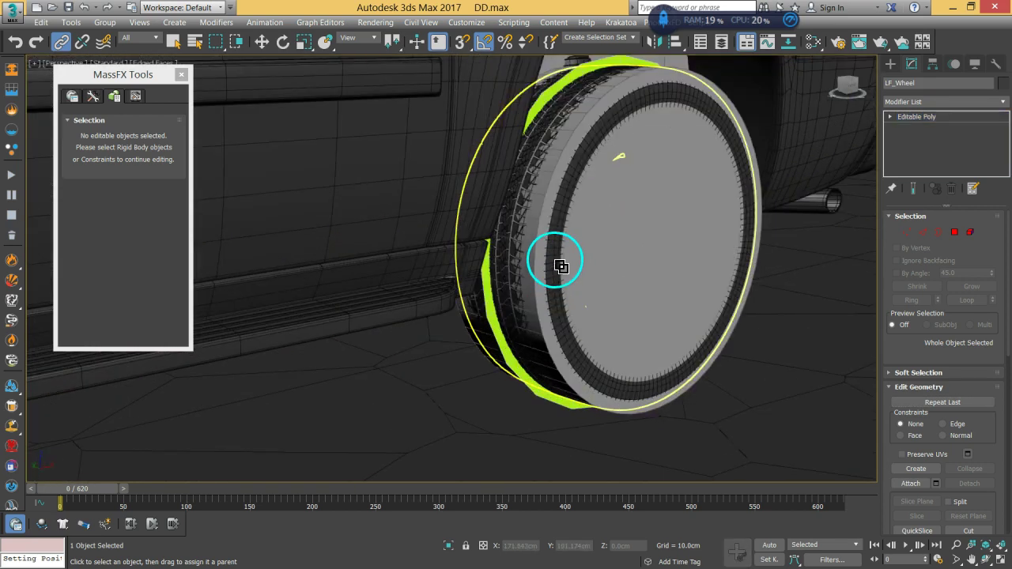
drag(597, 307, 697, 262)
Link the right rear wheel and RF_Wheel to their proxy wheels, end linking and clear the selection
scroll(632, 306, down, 5)
alt+middle_drag(619, 269, 506, 233)
scroll(553, 269, up, 6)
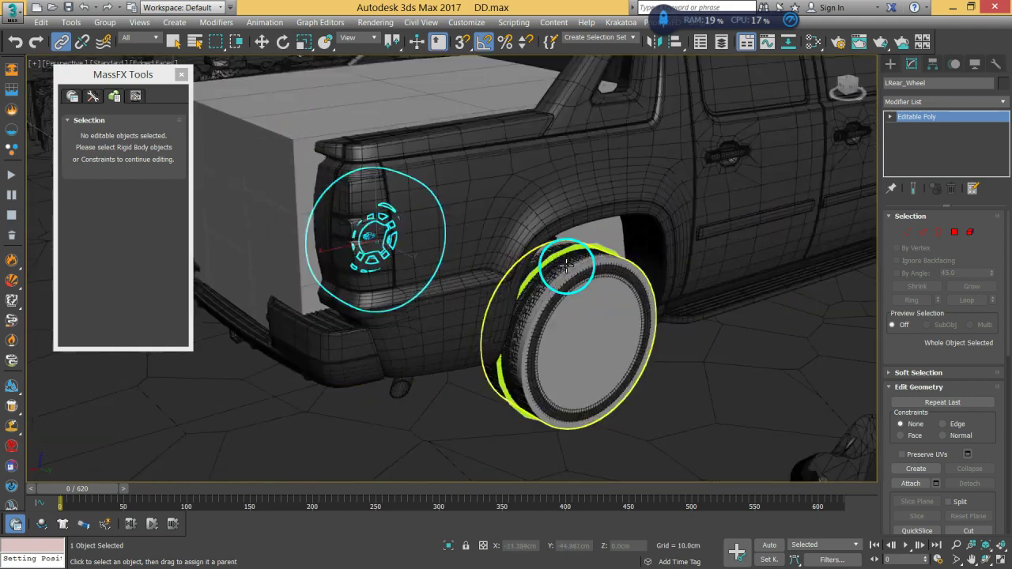
click(553, 321)
drag(556, 327, 667, 242)
scroll(840, 253, down, 5)
scroll(516, 305, up, 3)
scroll(718, 256, down, 5)
scroll(635, 267, down, 6)
click(173, 41)
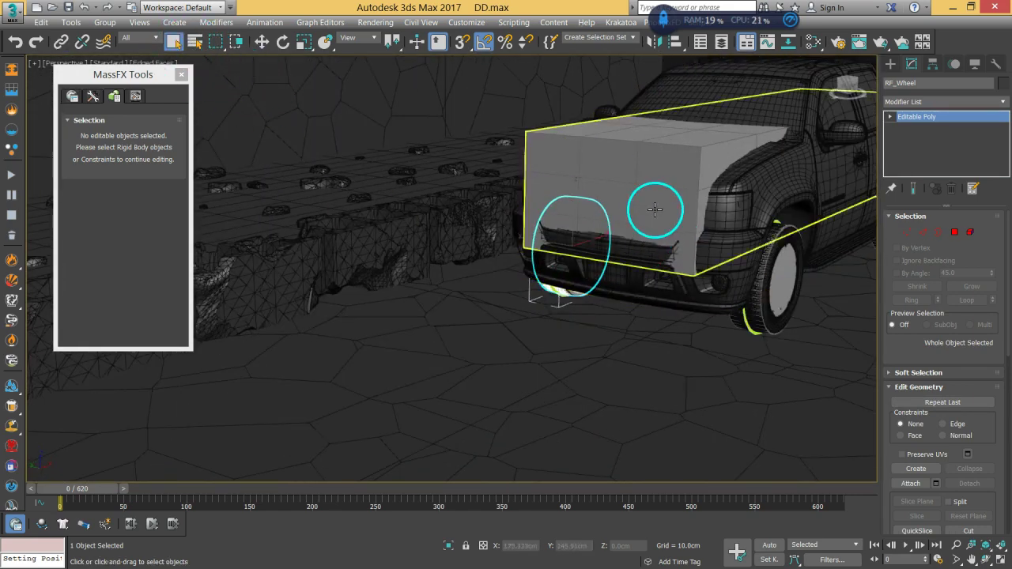
scroll(526, 214, down, 6)
alt+middle_drag(526, 219, 823, 157)
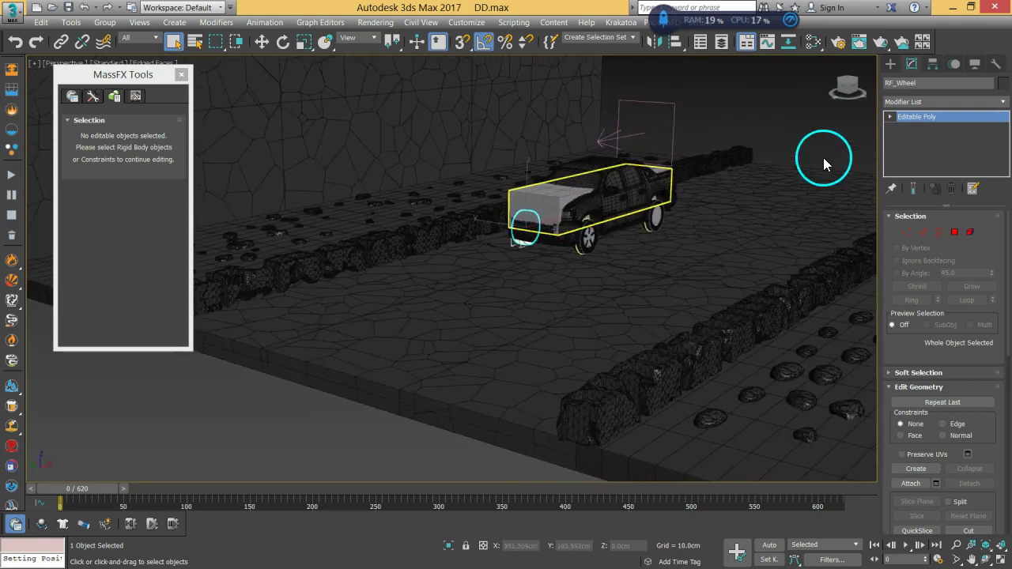
click(822, 133)
Zoom in on the left front wheel and open the list for selecting scene objects by name
scroll(664, 216, up, 8)
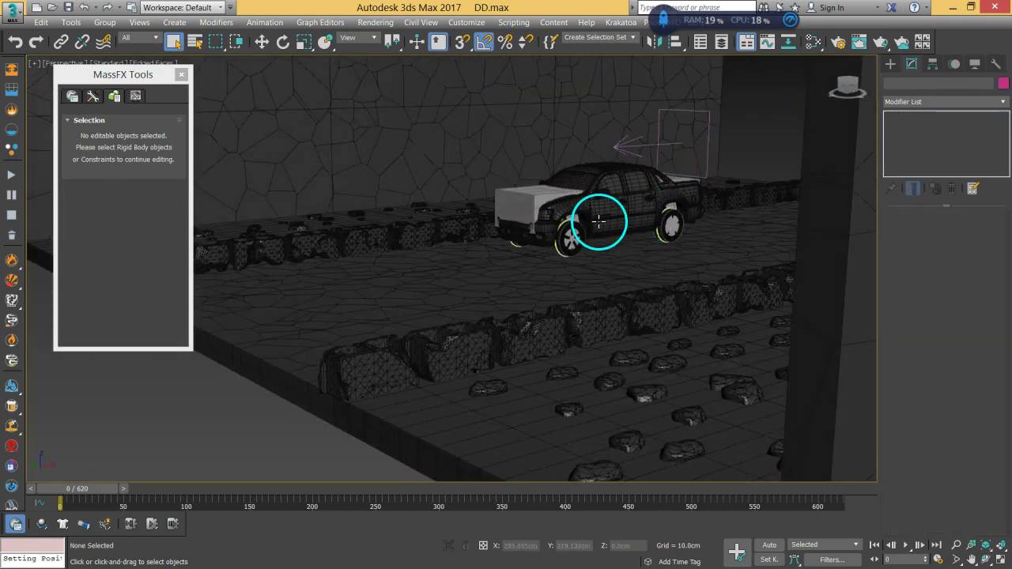
scroll(591, 219, up, 4)
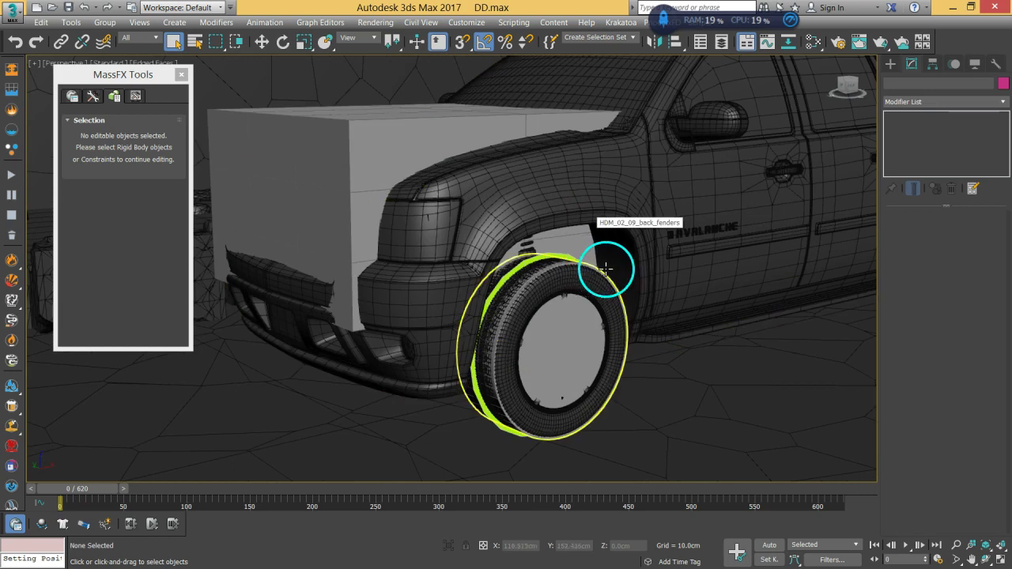
scroll(609, 262, up, 1)
click(195, 42)
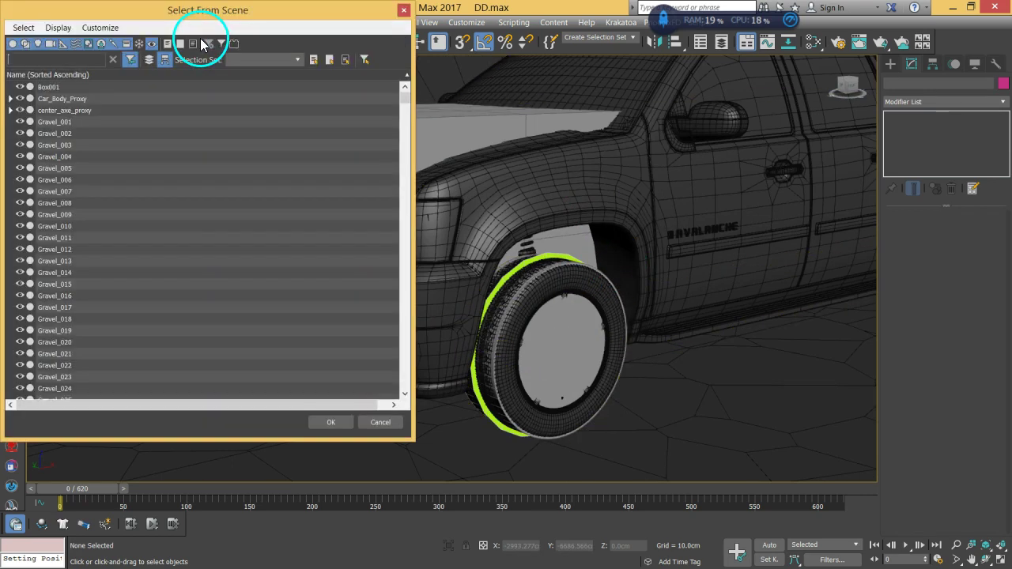